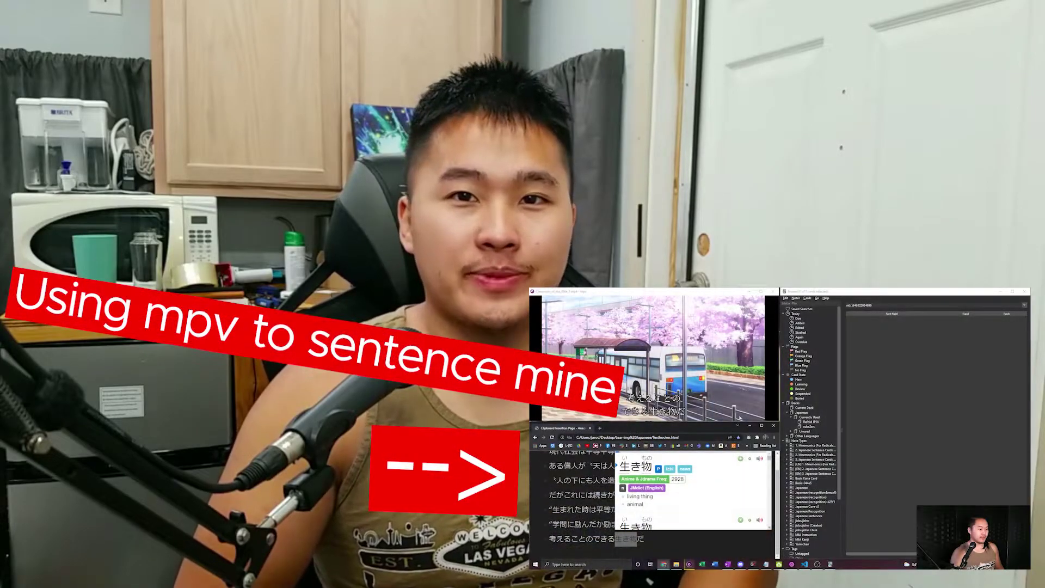
key(ctrl+m)
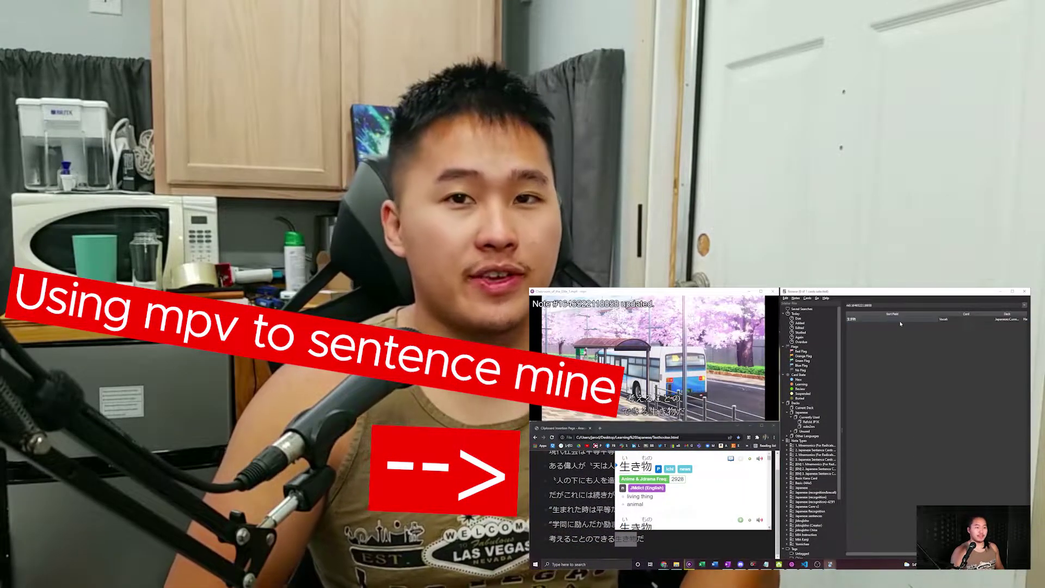
click(903, 492)
click(853, 452)
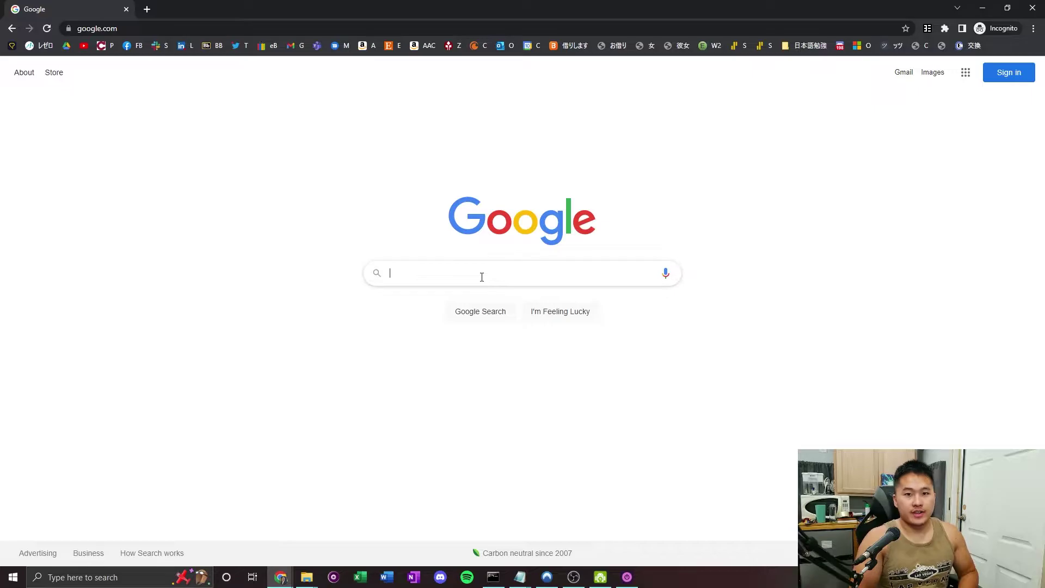
- Search the web for mpv and open the shinchiro Windows builds on SourceForge from mpv.io's installation page
text(mpv)
key(Return)
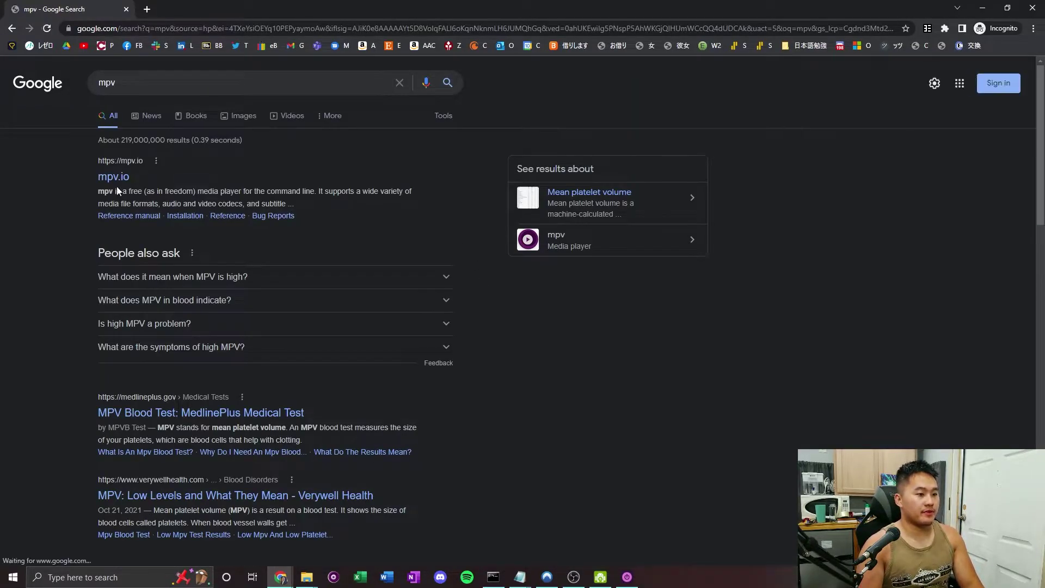
click(115, 178)
click(571, 75)
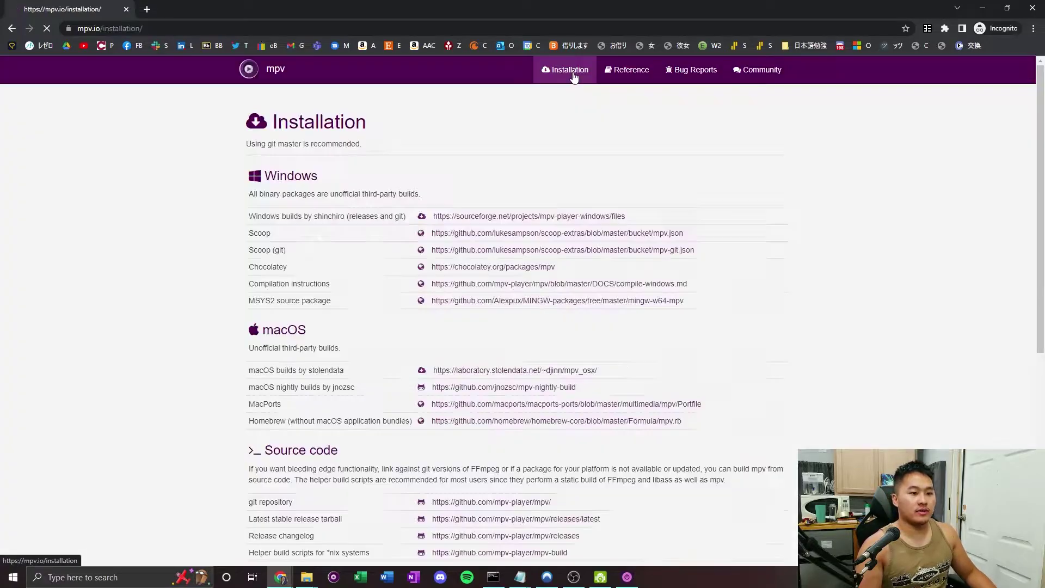
click(439, 218)
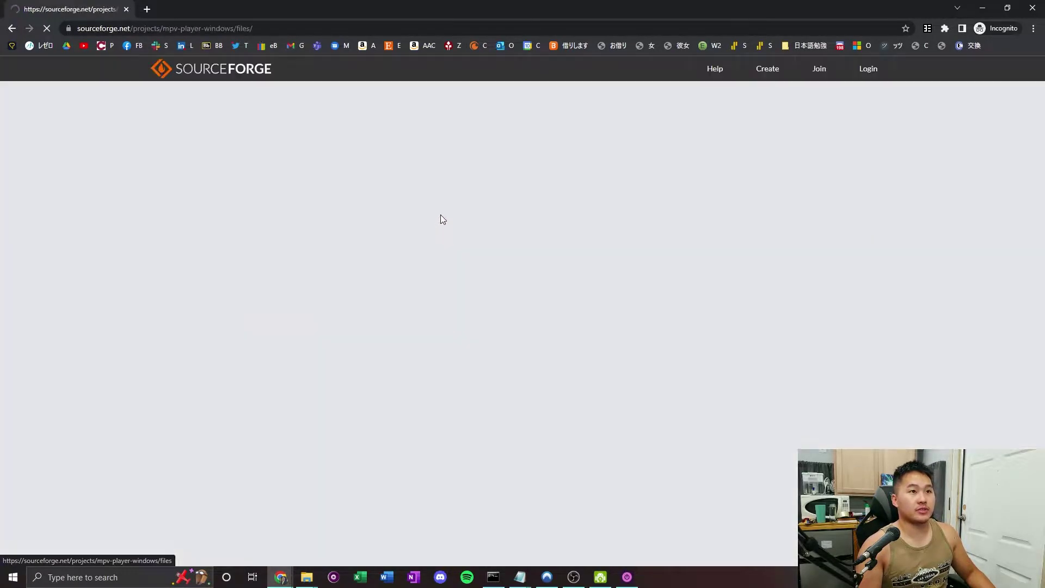
scroll(347, 298, down, 1)
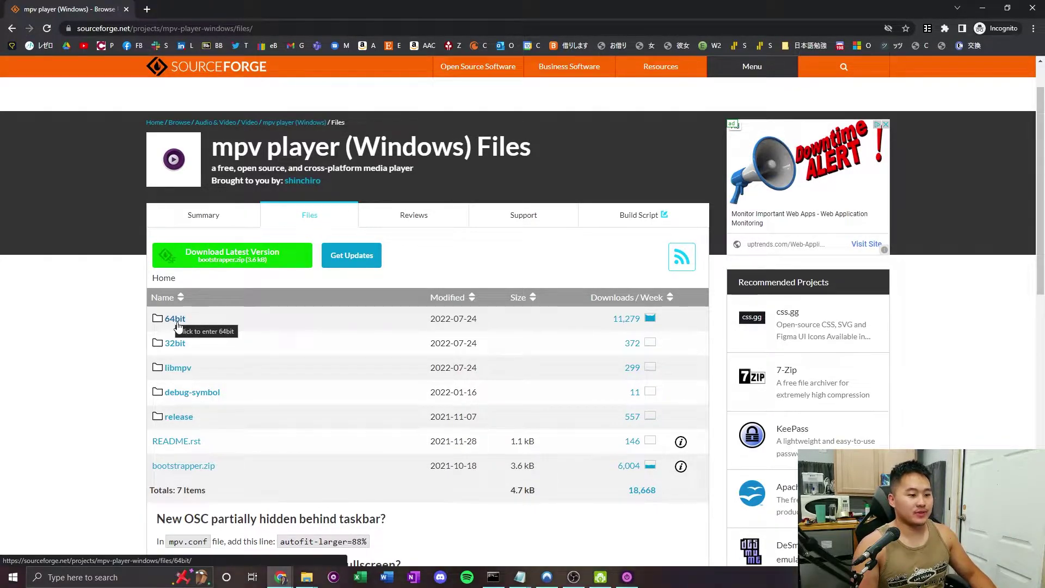
click(177, 326)
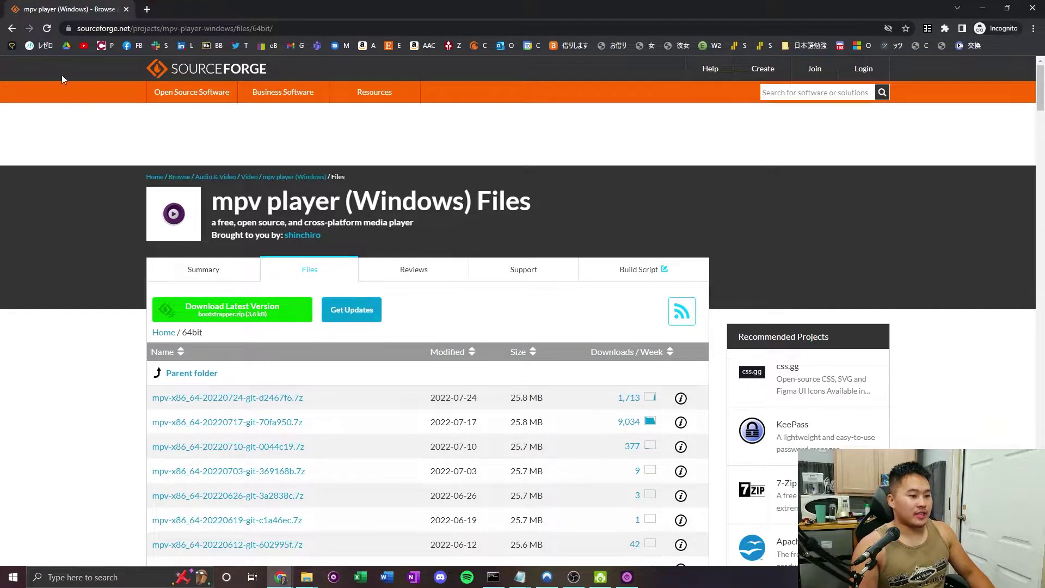
click(11, 28)
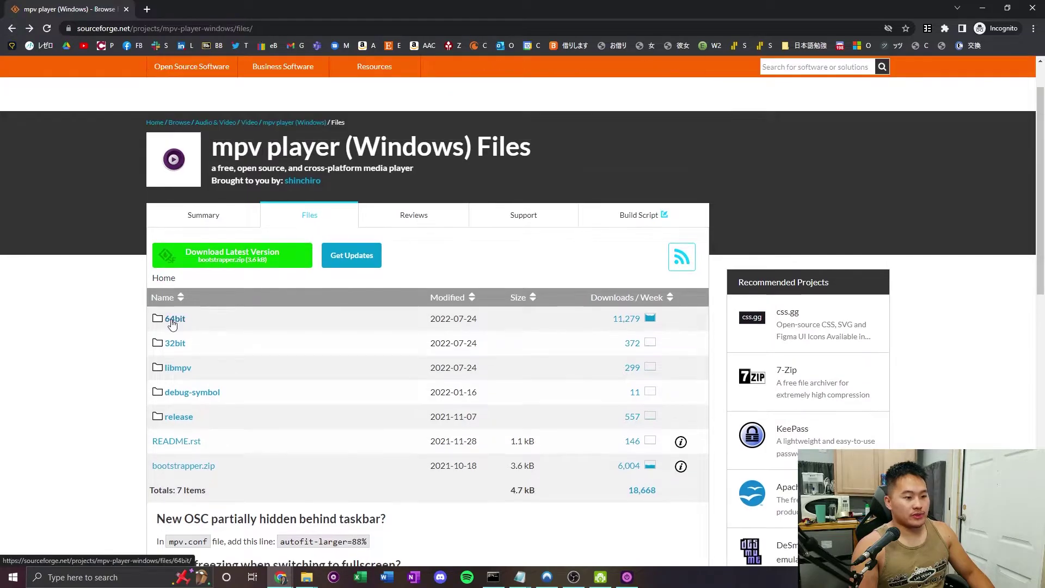
click(172, 323)
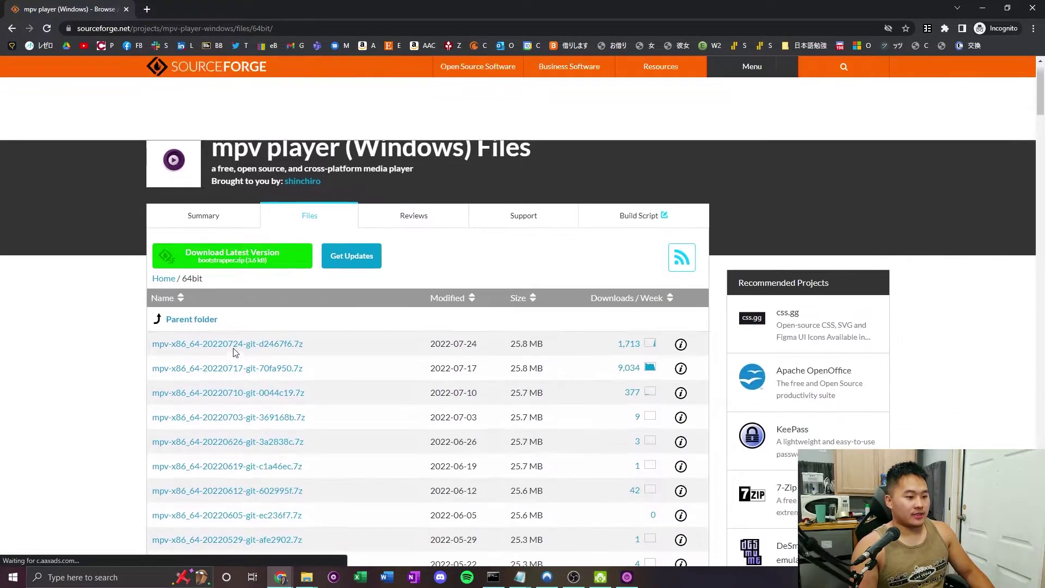
click(261, 344)
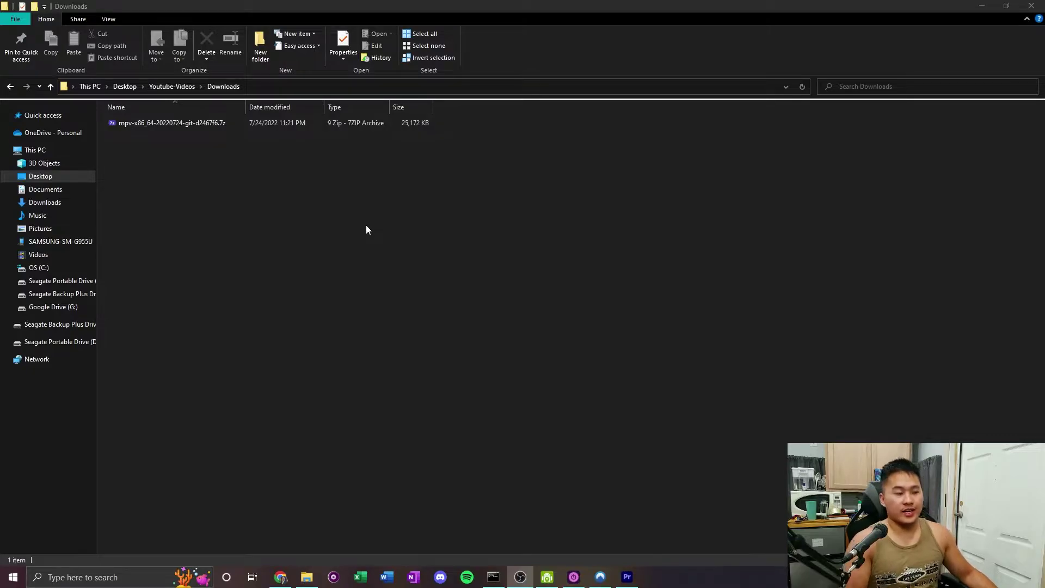
- Search the Microsoft Store for an app that opens the downloaded 7z archive and choose 9 ZIP
click(197, 123)
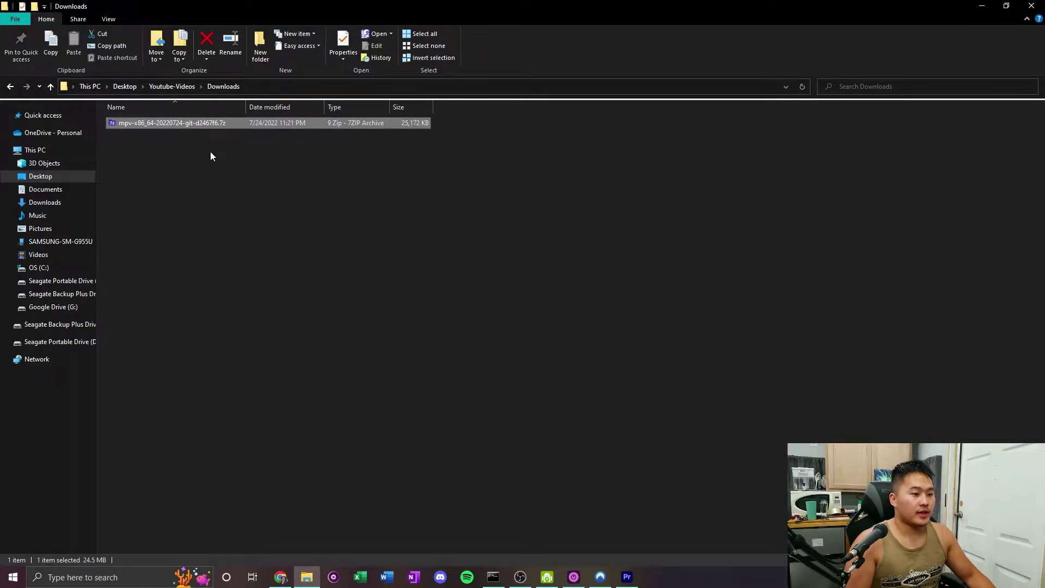
right_click(192, 124)
click(440, 178)
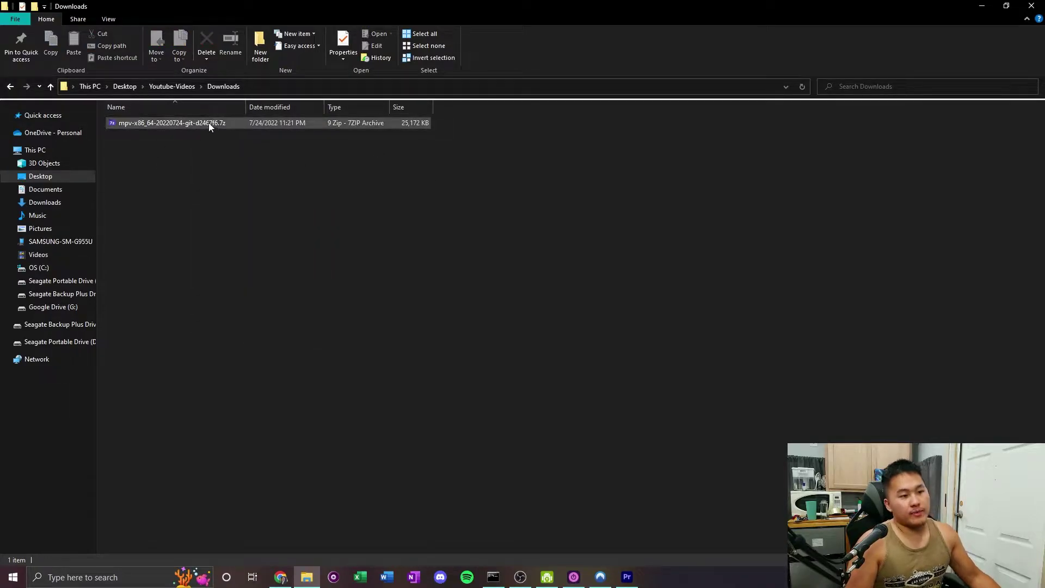
click(207, 123)
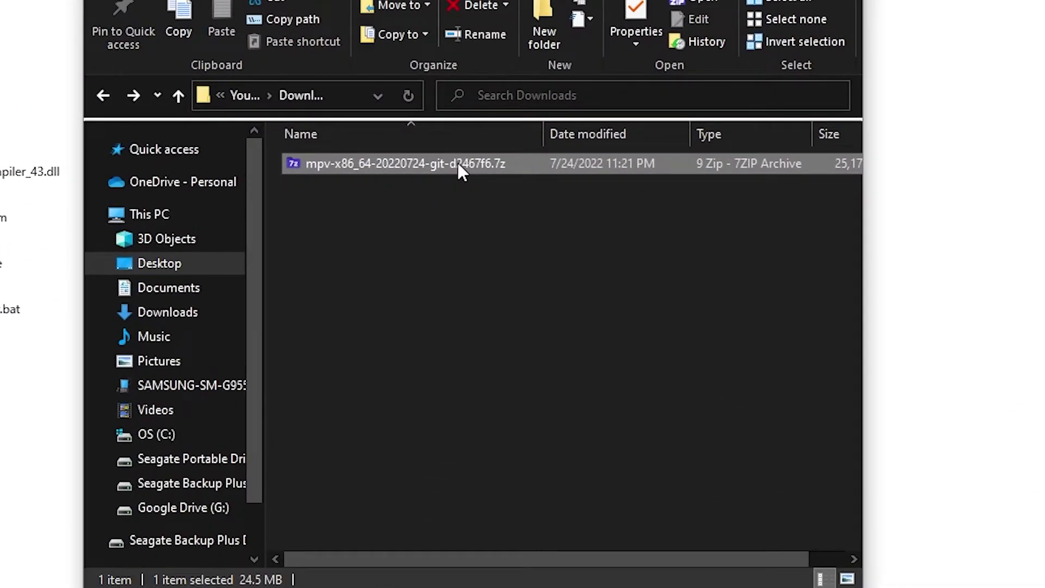
right_click(458, 162)
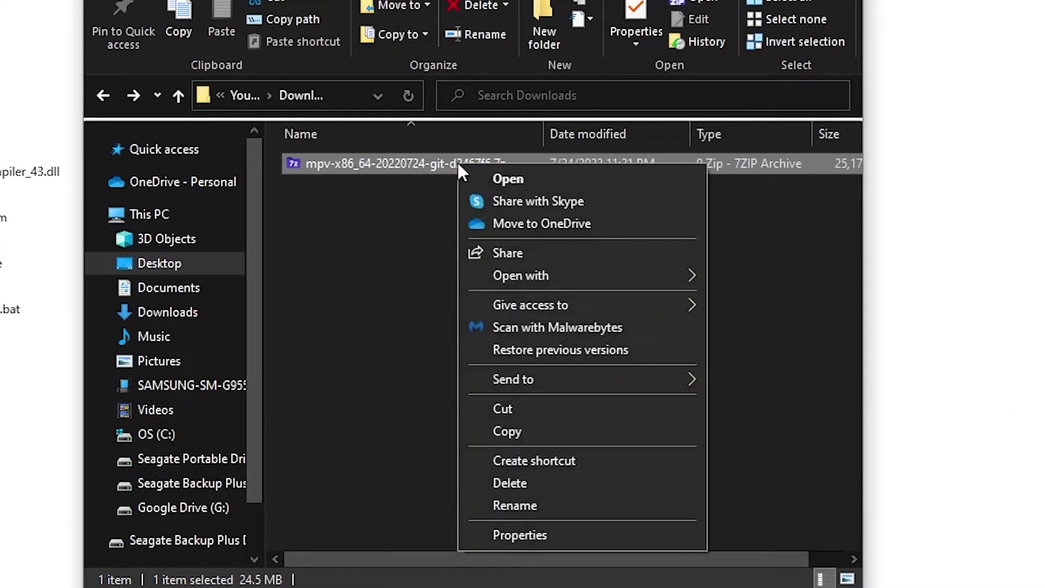
mouse_move(529, 275)
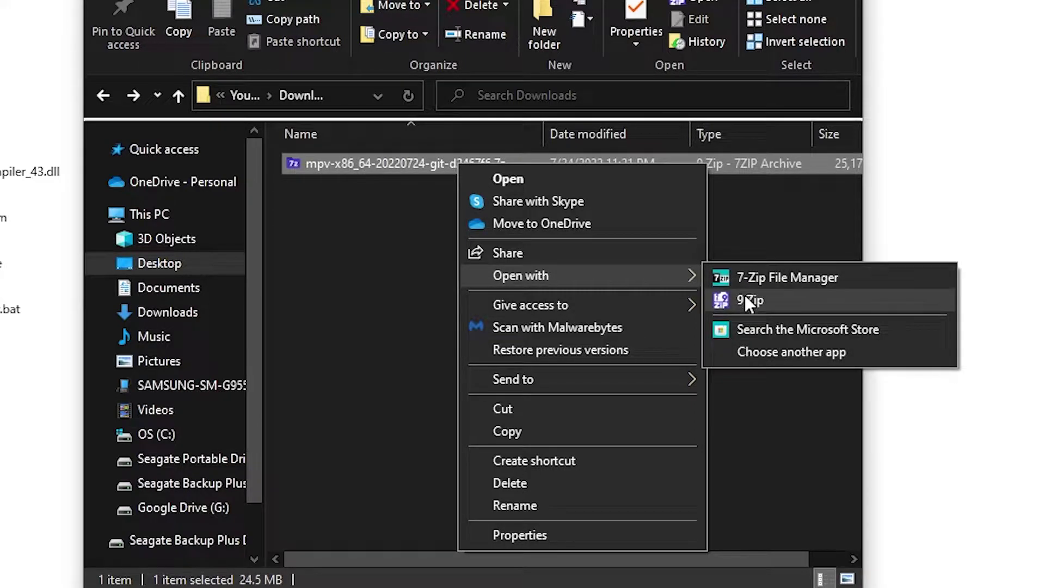
click(766, 328)
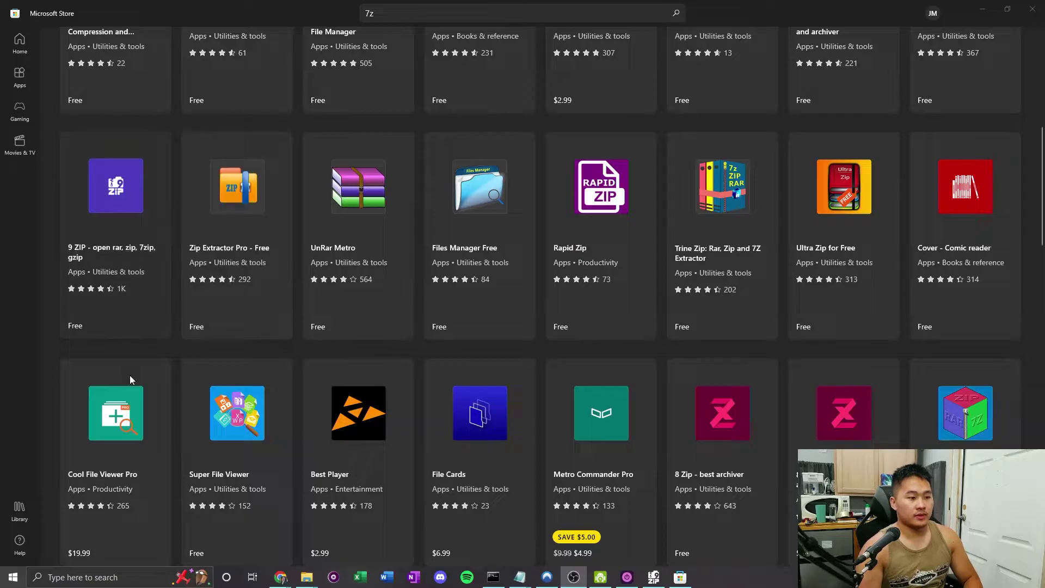
click(129, 228)
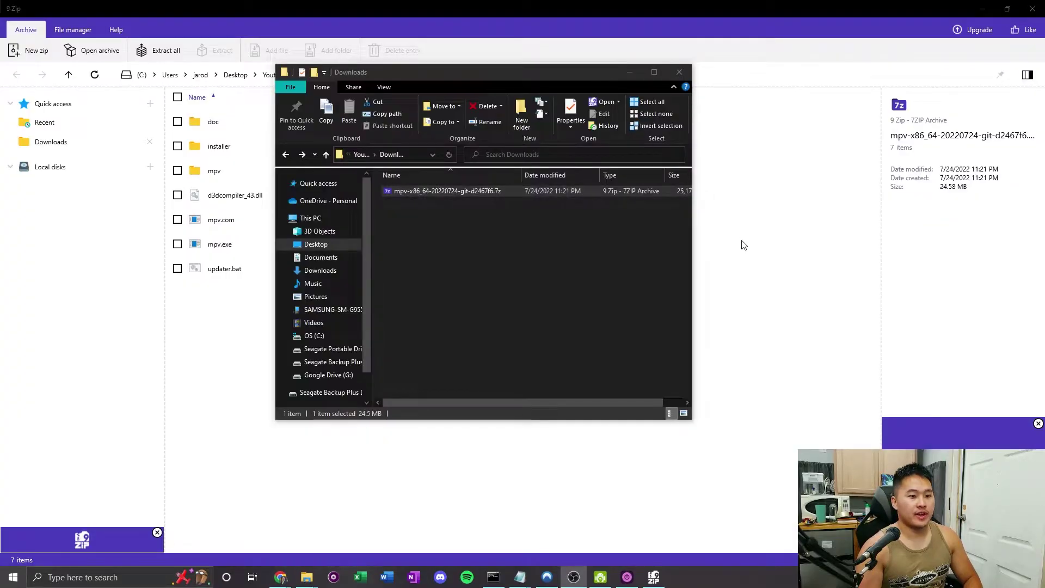
- Bring the 9 Zip window with the mpv archive's contents in front of the Downloads folder window
click(742, 242)
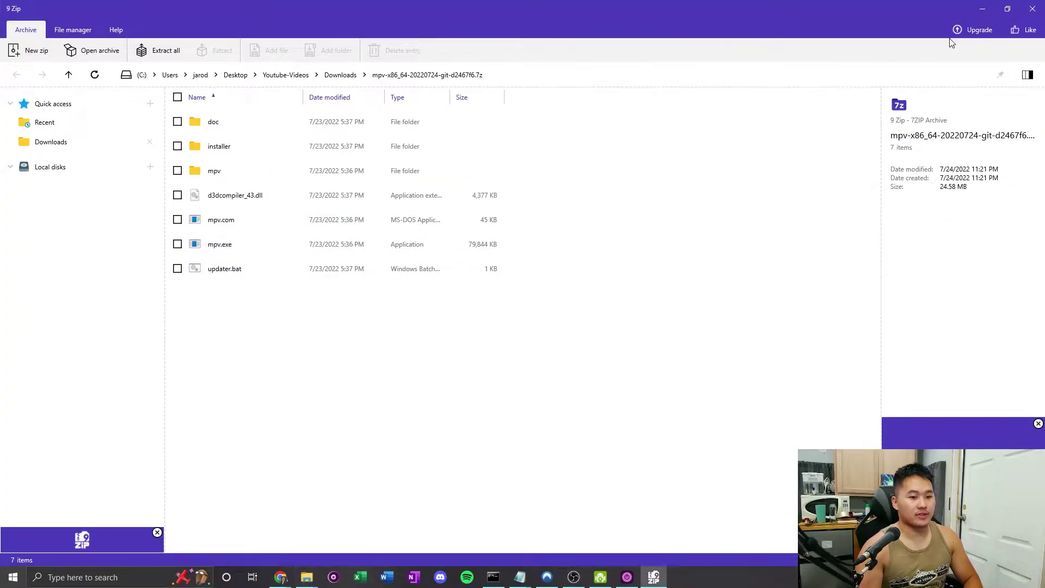
key(alt+Tab)
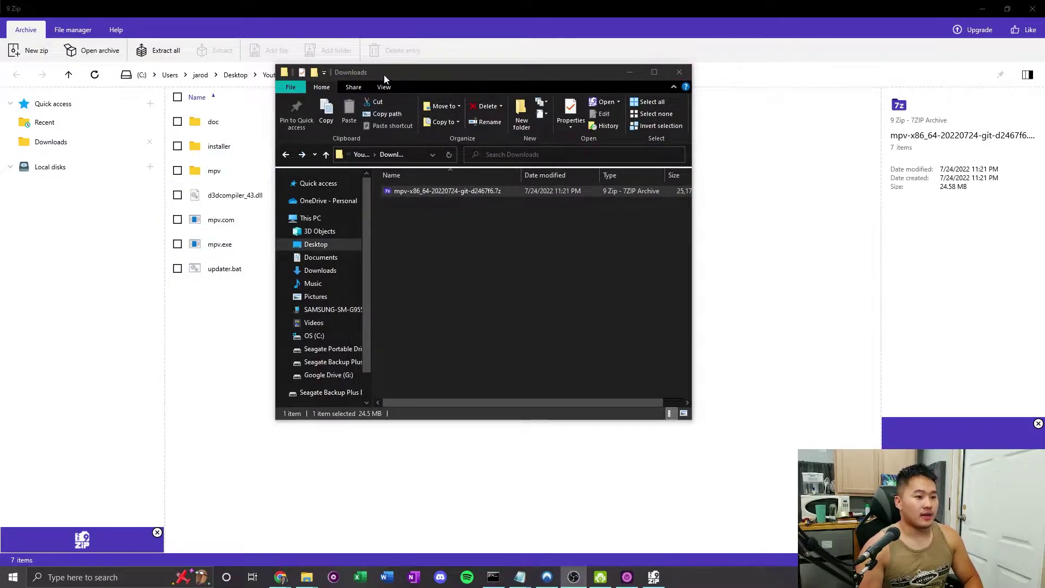
drag(384, 73, 691, 131)
click(289, 257)
click(287, 347)
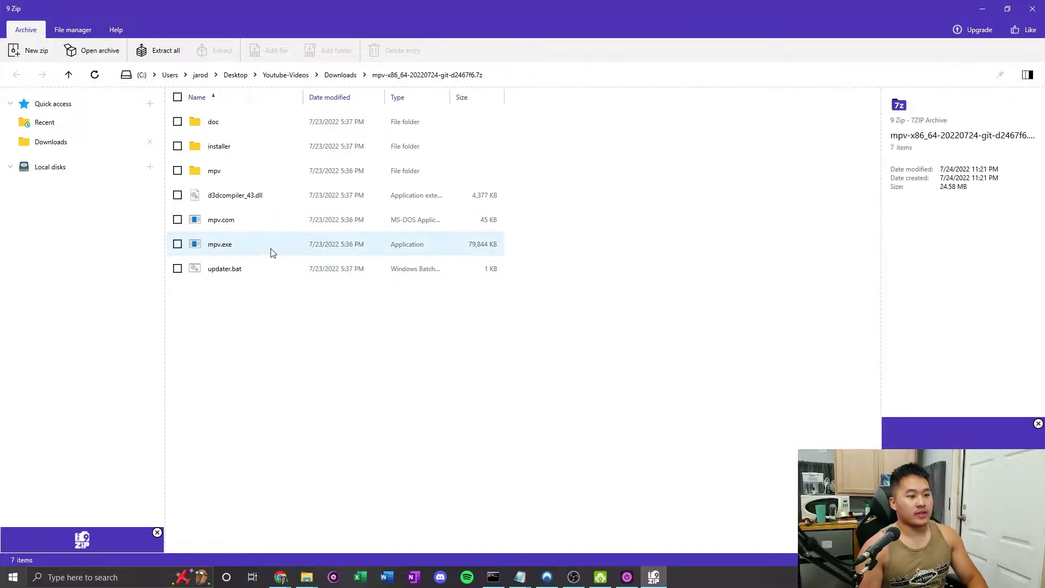
- Select every item in the archive, from the doc folder through updater.bat
click(256, 264)
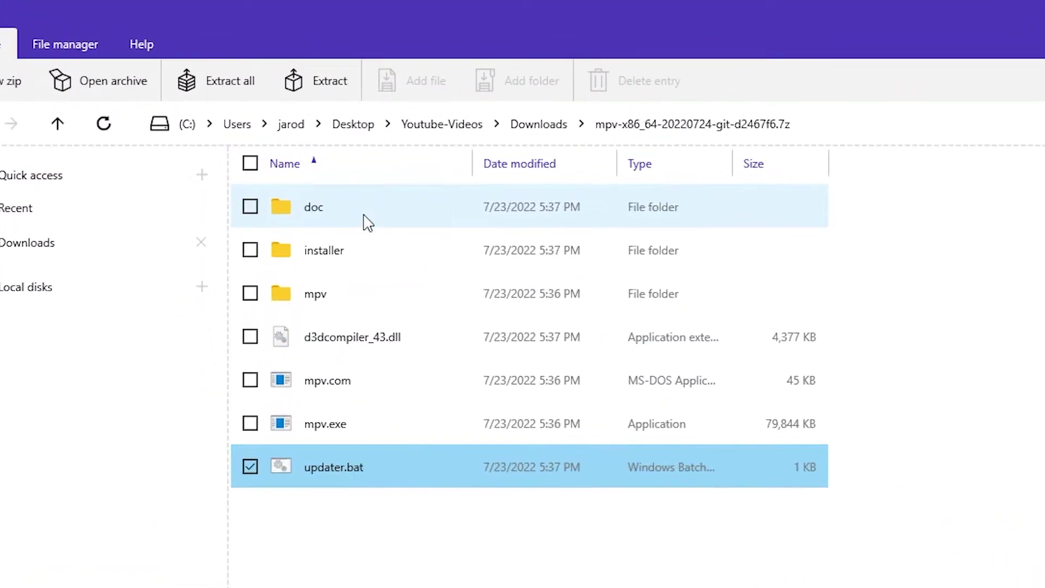
shift+click(367, 222)
click(431, 528)
click(415, 464)
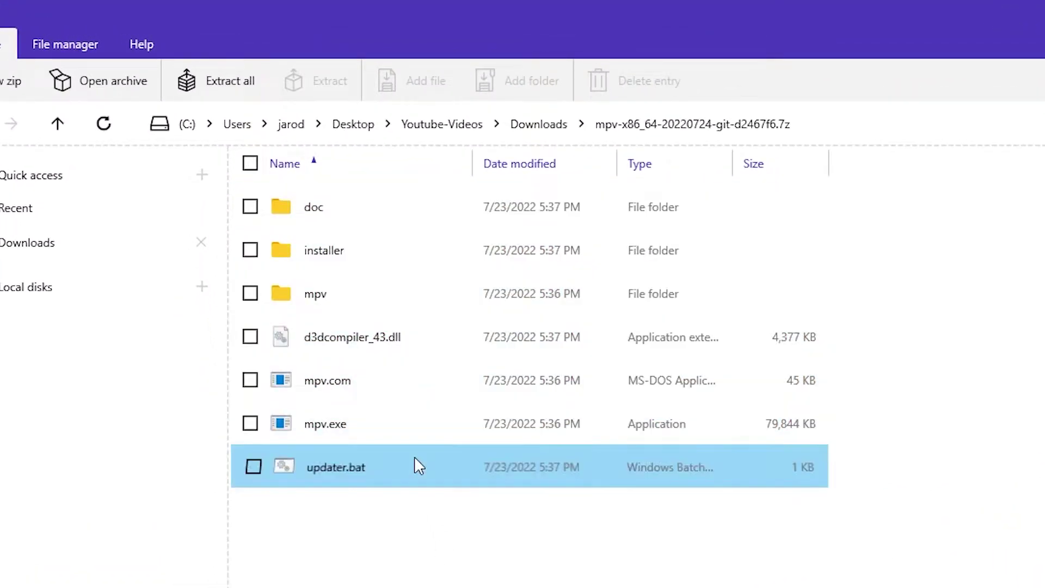
shift+click(400, 214)
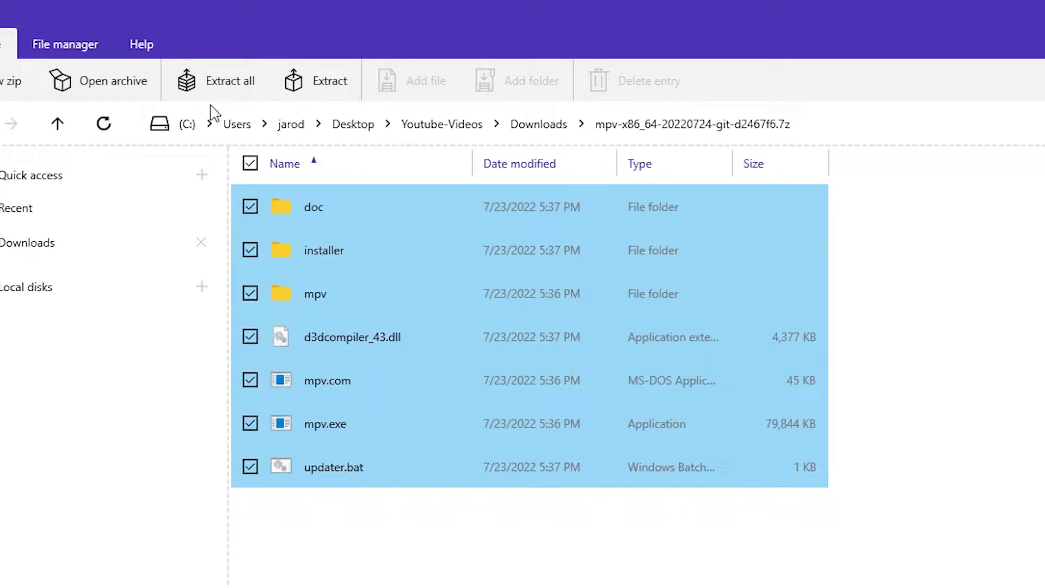
- Start extracting the whole archive and browse to the Downloads folder inside Youtube-Videos as the destination
click(215, 79)
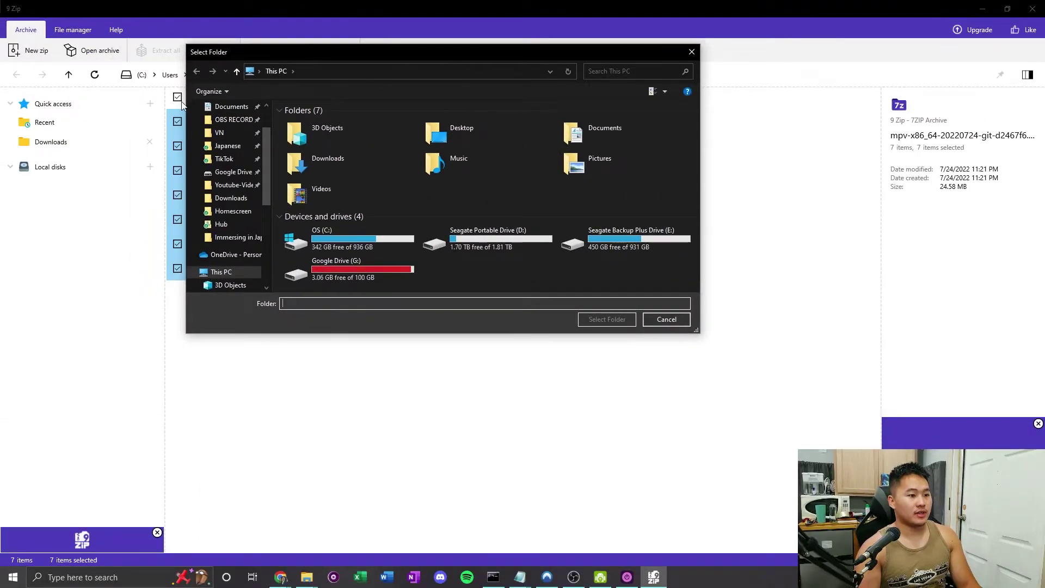
scroll(201, 123, up, 2)
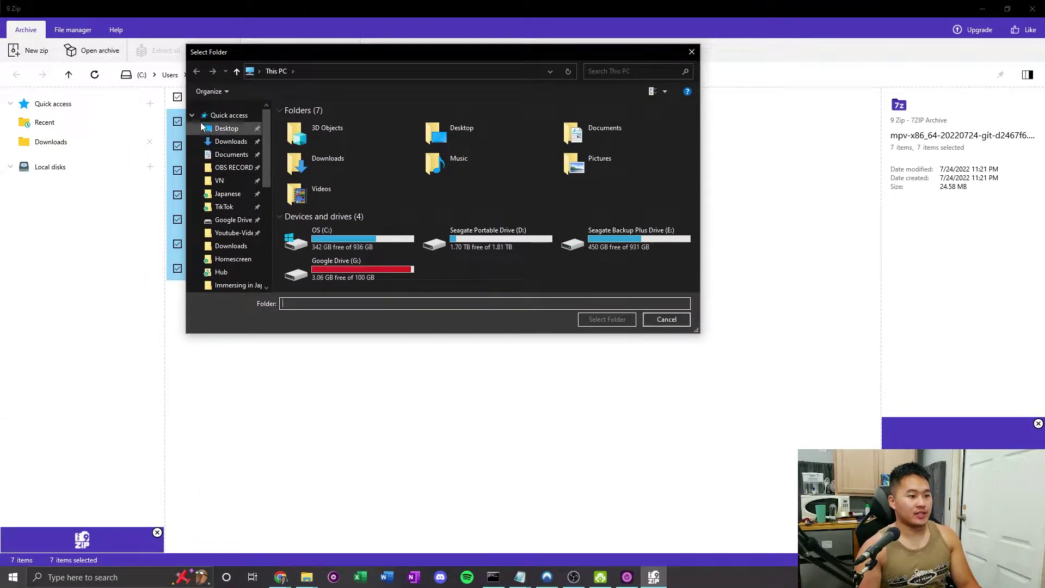
click(192, 108)
scroll(222, 218, down, 1)
scroll(218, 219, up, 1)
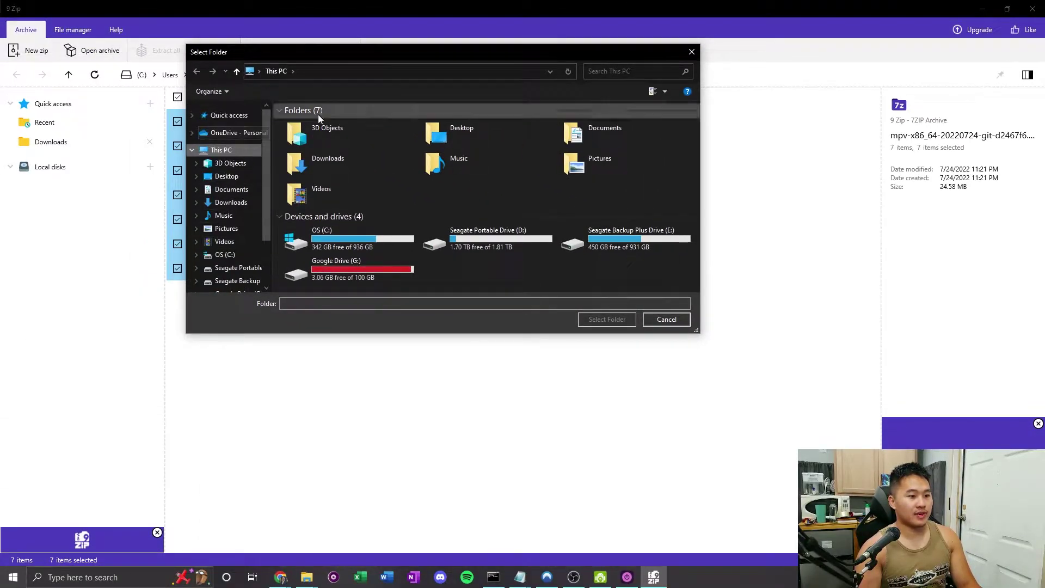
double_click(346, 152)
- Create a new folder named mpv in Downloads and extract the archive into it
right_click(332, 181)
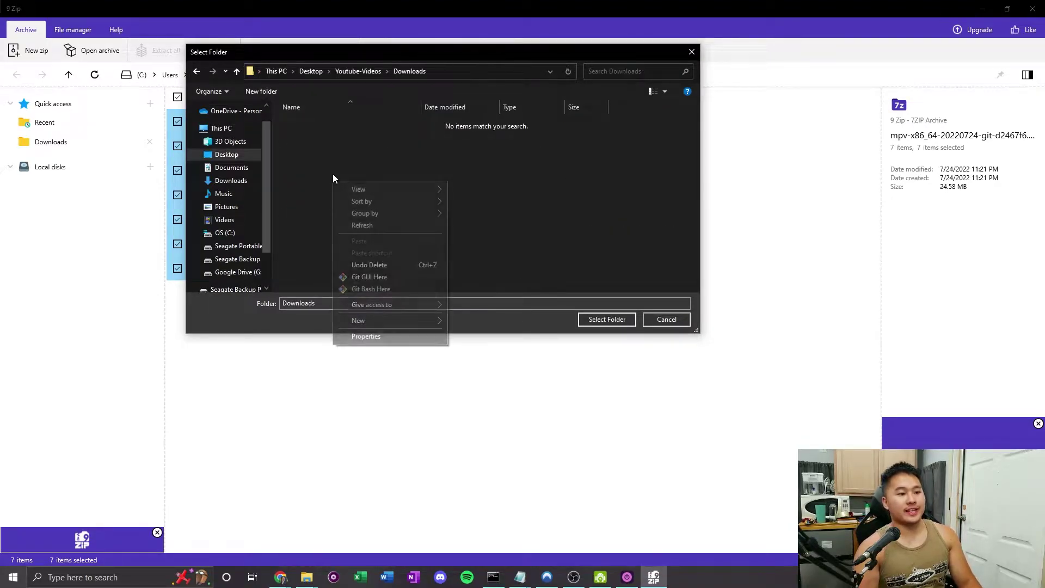
right_click(412, 162)
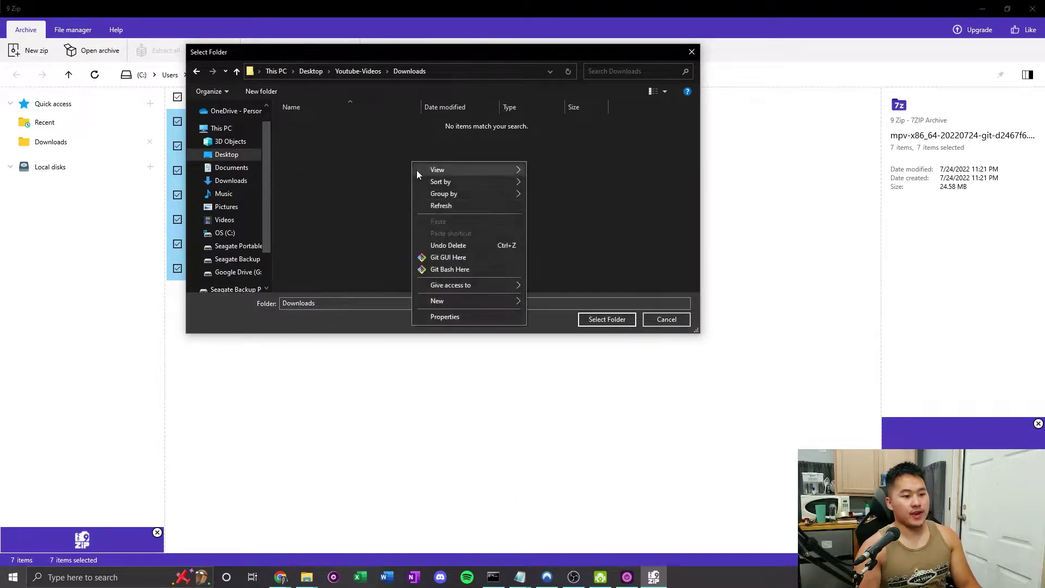
mouse_move(459, 301)
click(580, 302)
text(mp)
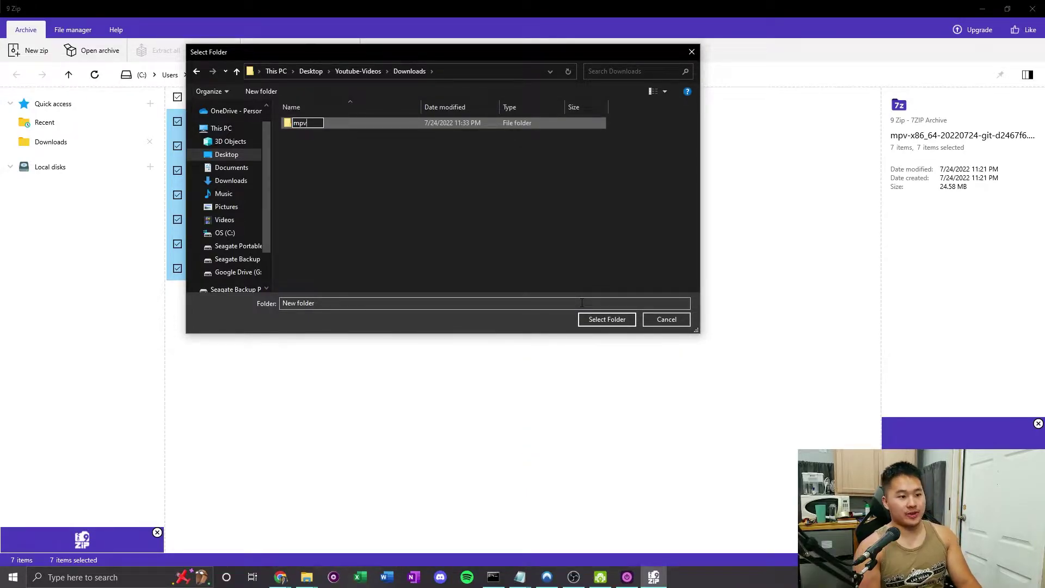
text(v)
key(Return)
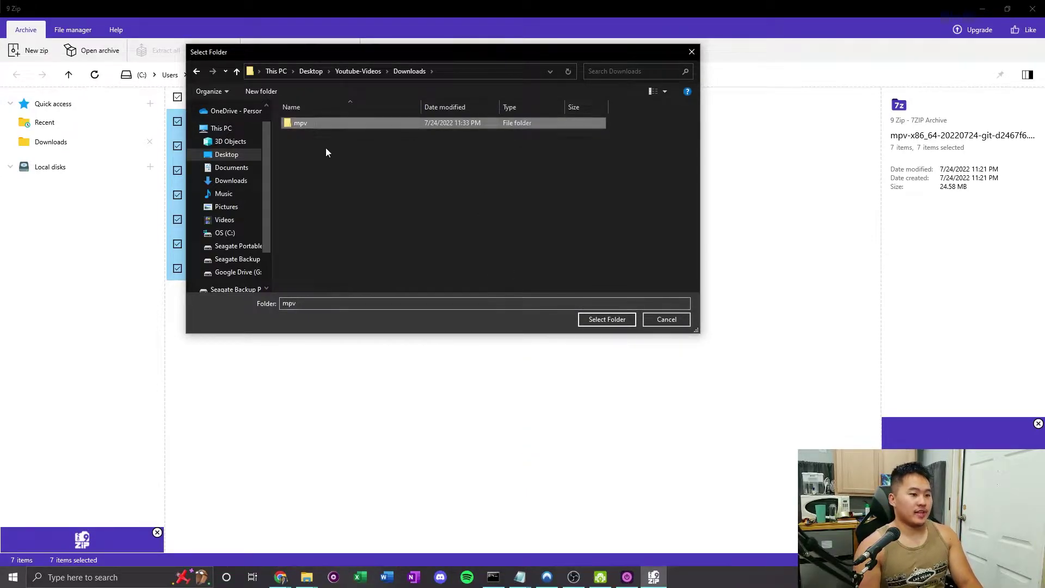
double_click(345, 122)
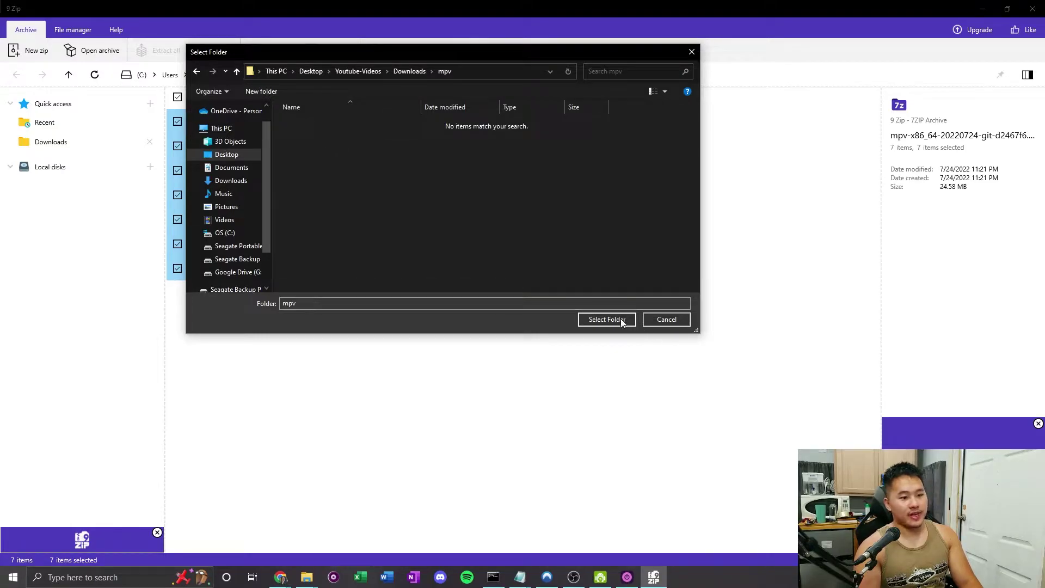
click(605, 320)
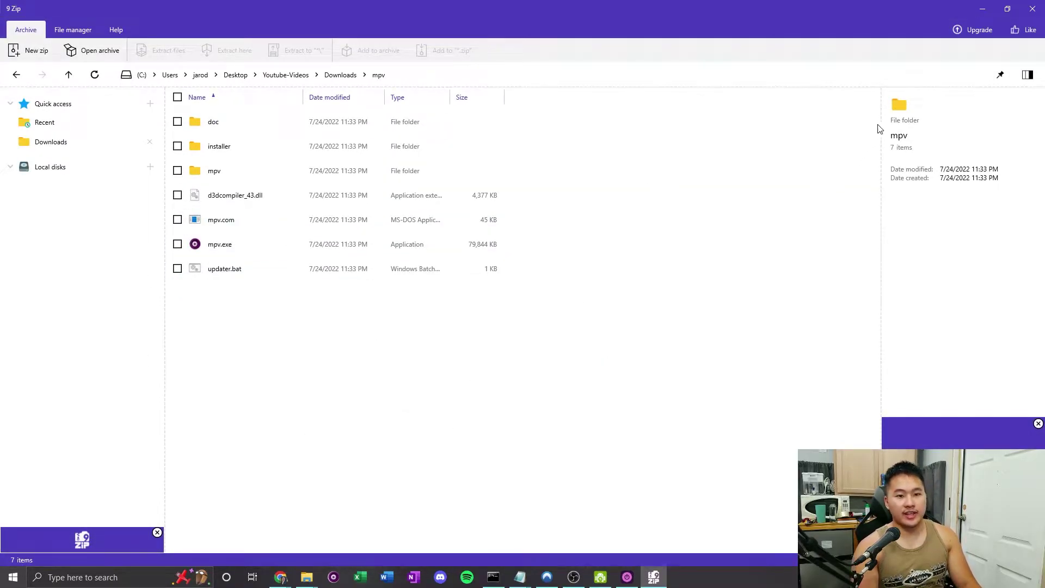
click(1032, 9)
drag(567, 395, 702, 478)
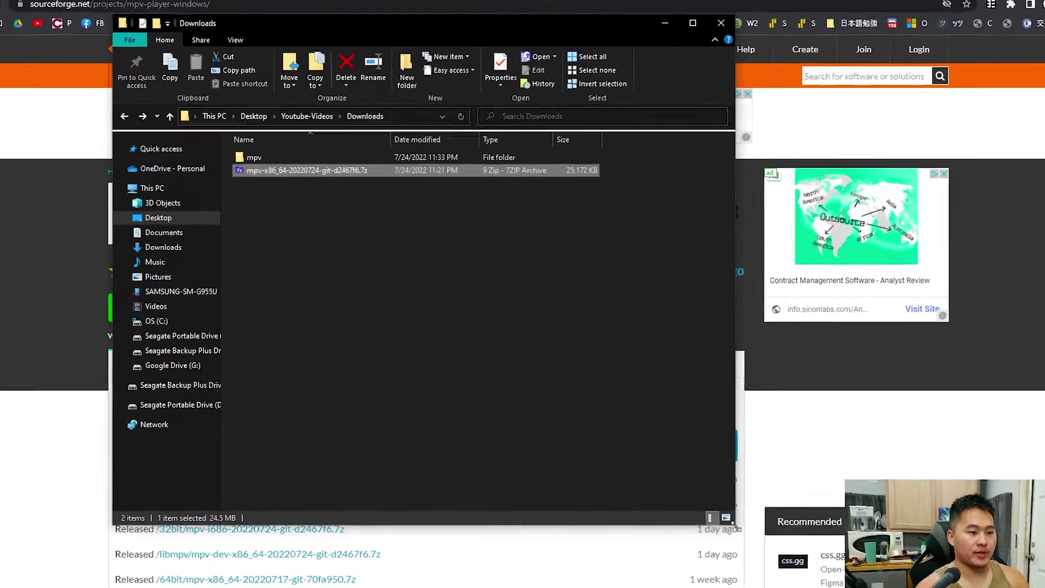
click(243, 157)
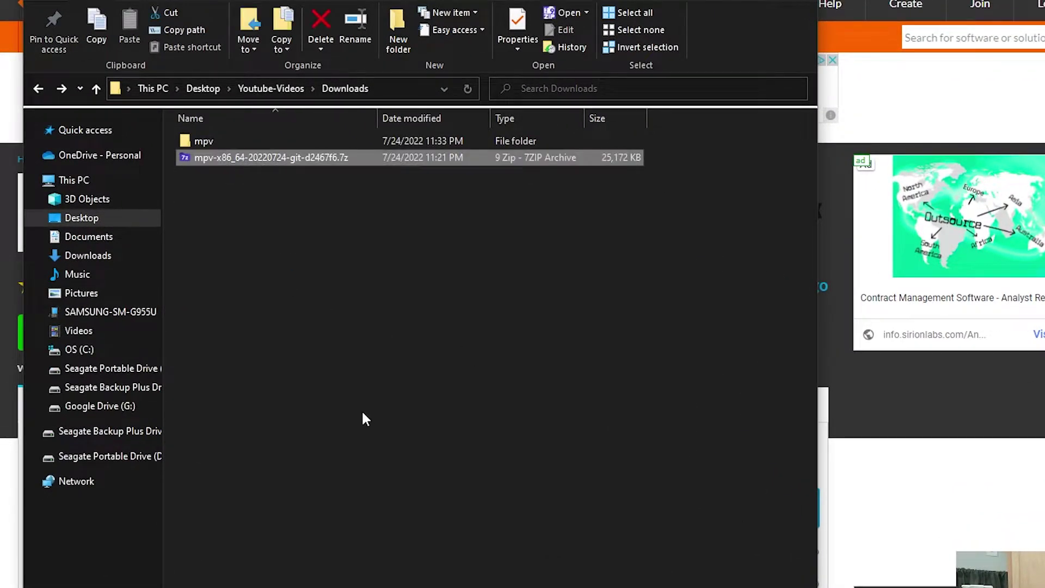
key(Delete)
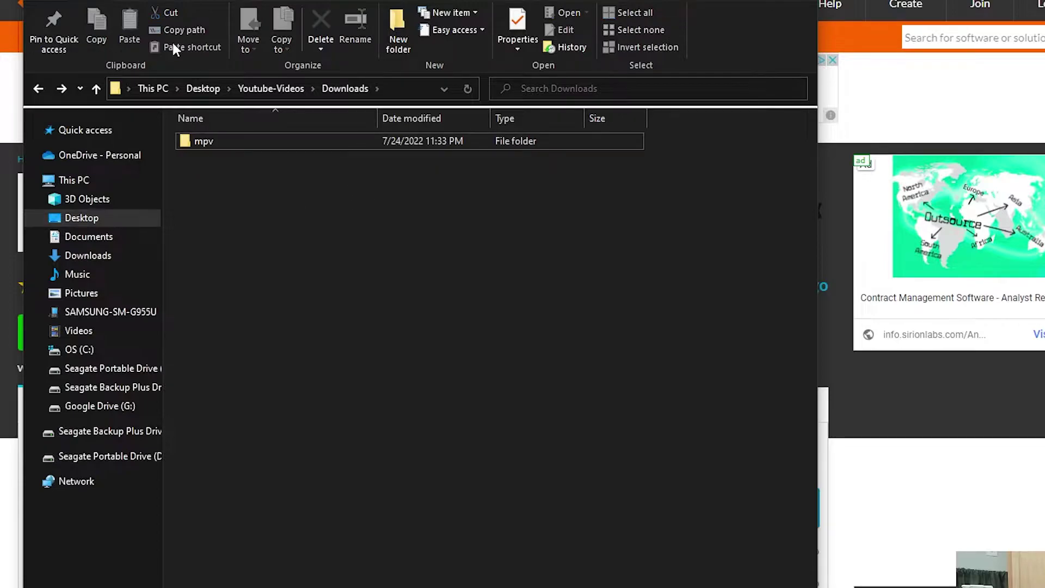
- Open the extracted mpv folder inside Downloads
double_click(256, 139)
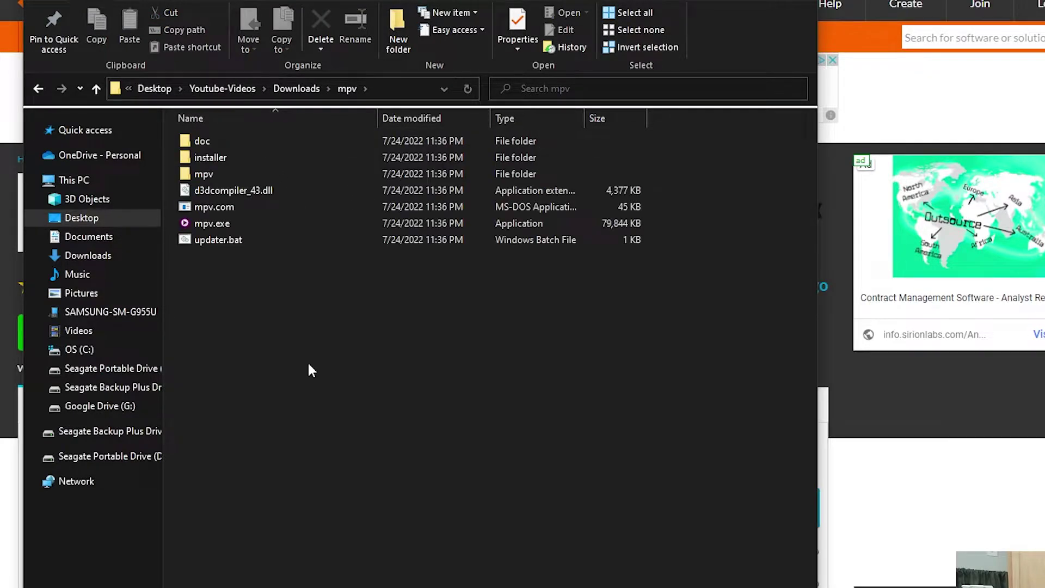
drag(261, 312, 235, 122)
click(392, 364)
click(267, 238)
click(308, 273)
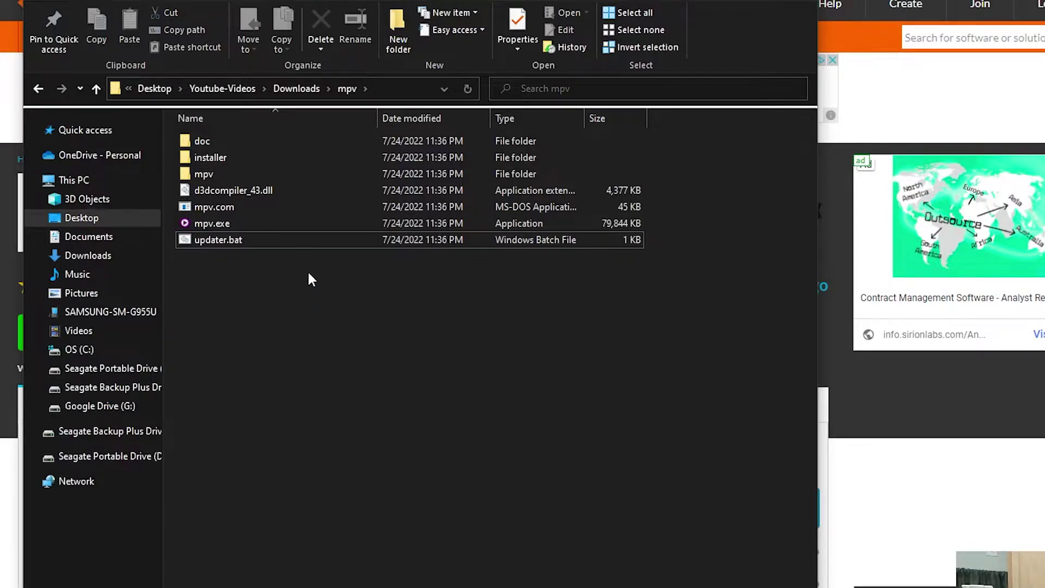
- Run updater.bat from the mpv folder as administrator
click(292, 244)
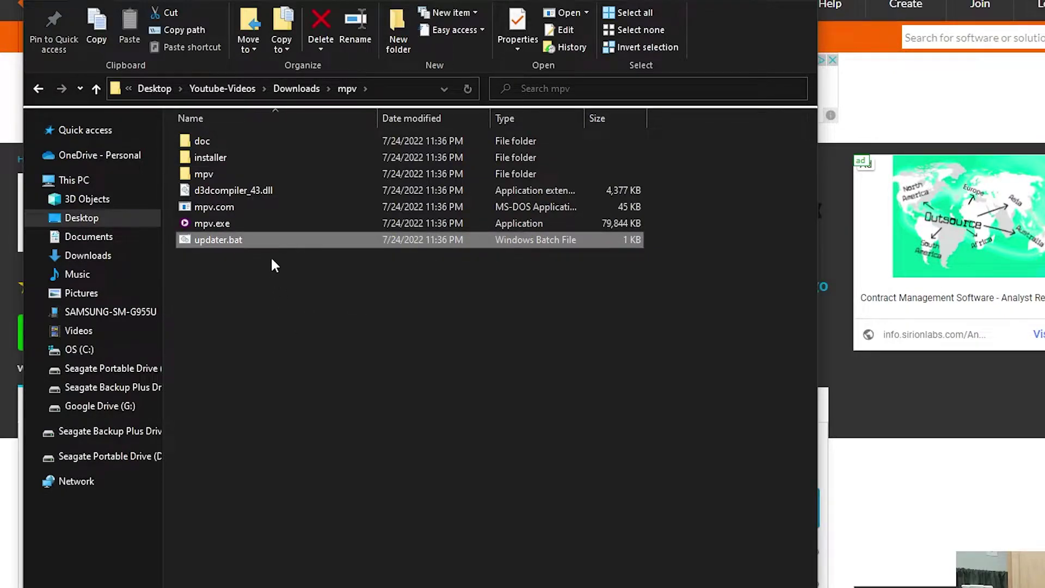
click(278, 255)
click(274, 239)
right_click(277, 250)
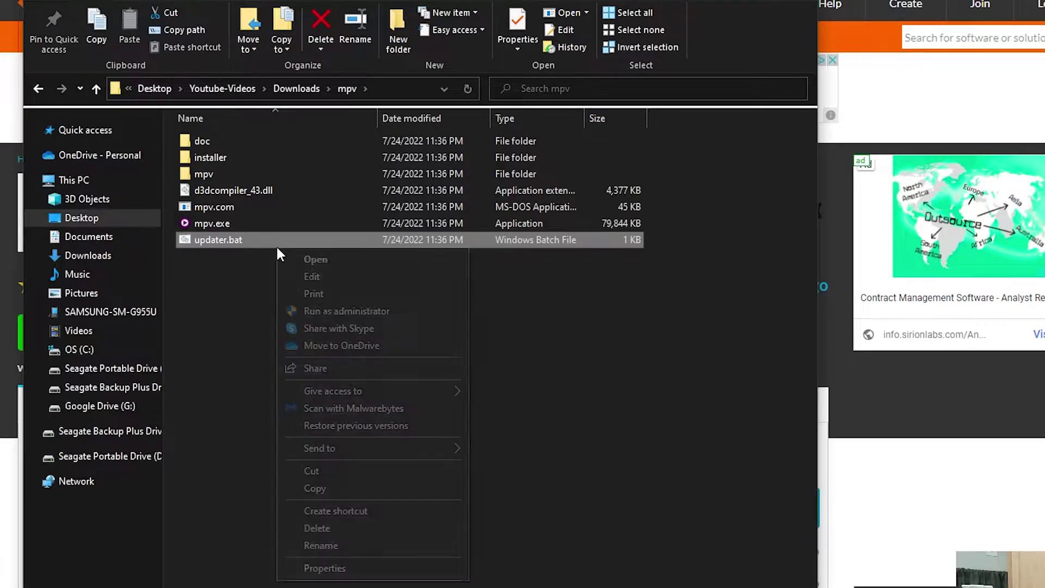
click(258, 280)
right_click(277, 239)
click(356, 299)
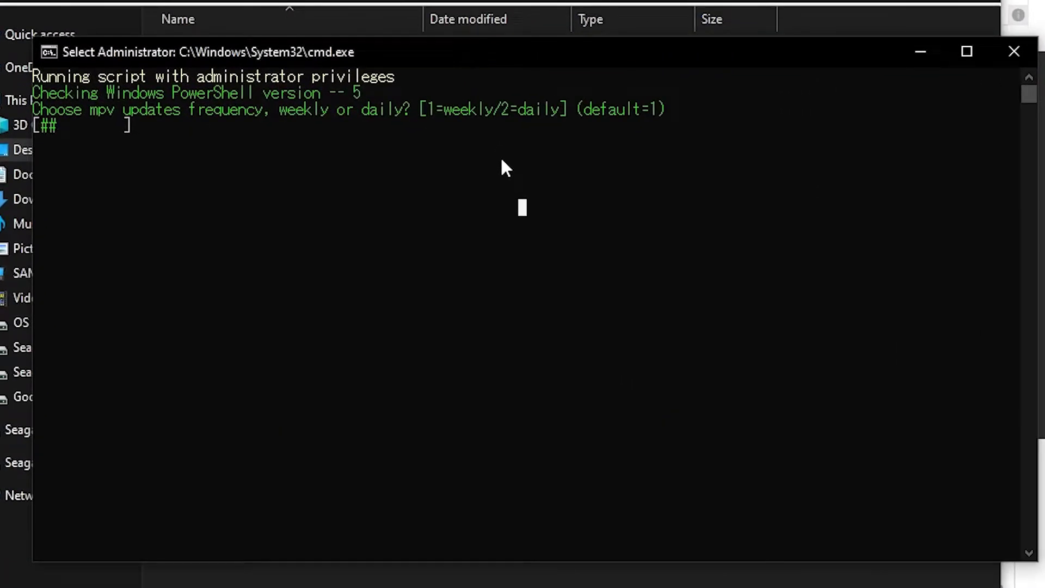
- Accept the updater's default update frequency and archive deletion, and have it download yt-dlp and FFmpeg
key(Return)
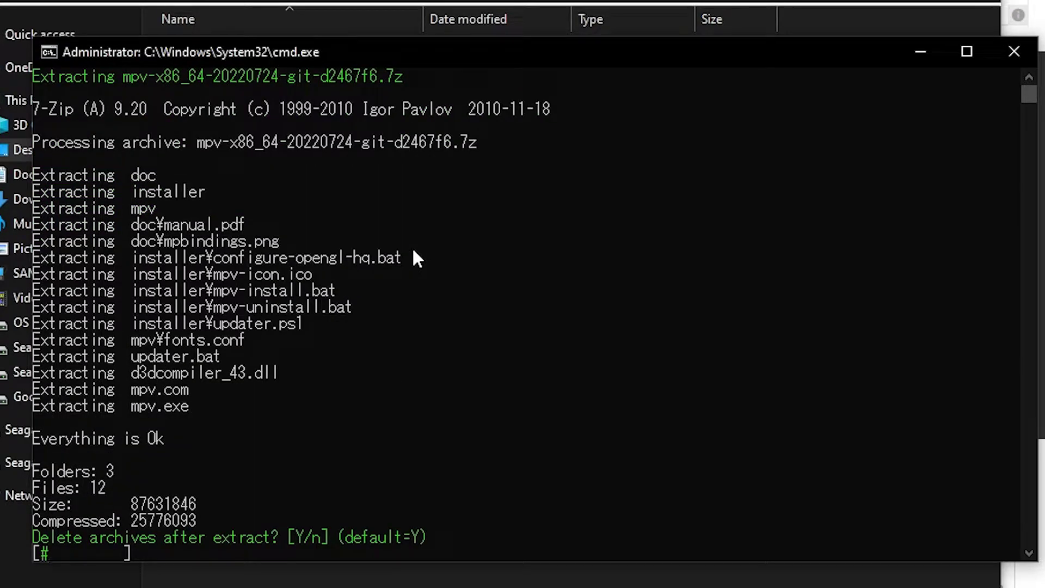
key(Return)
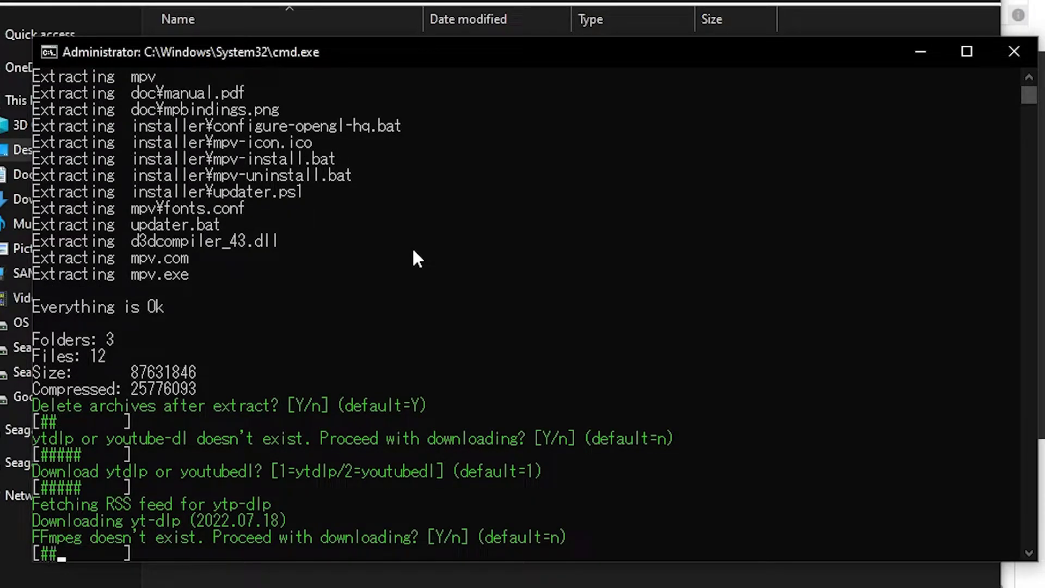
key(y)
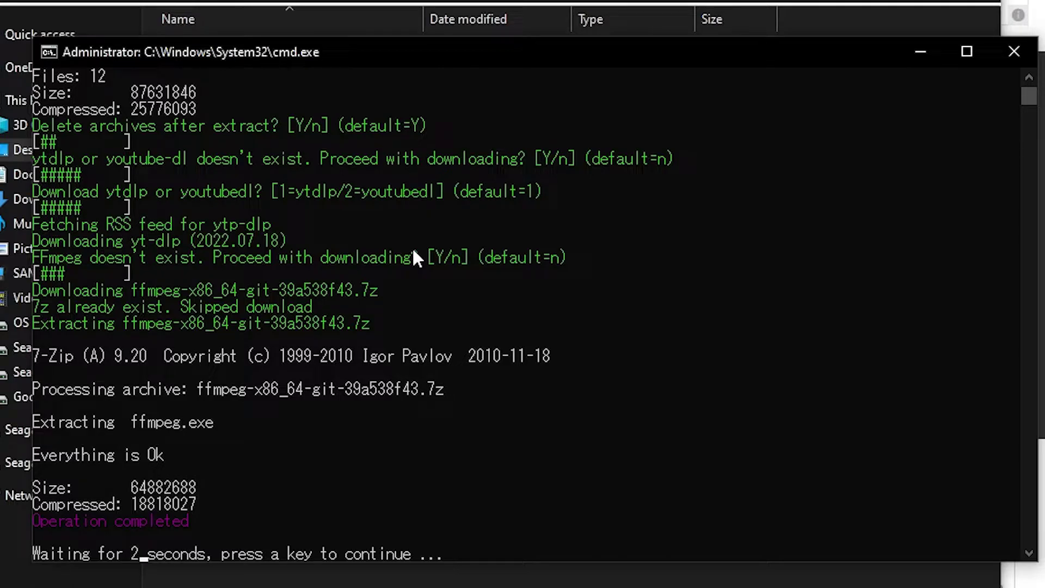
click(374, 248)
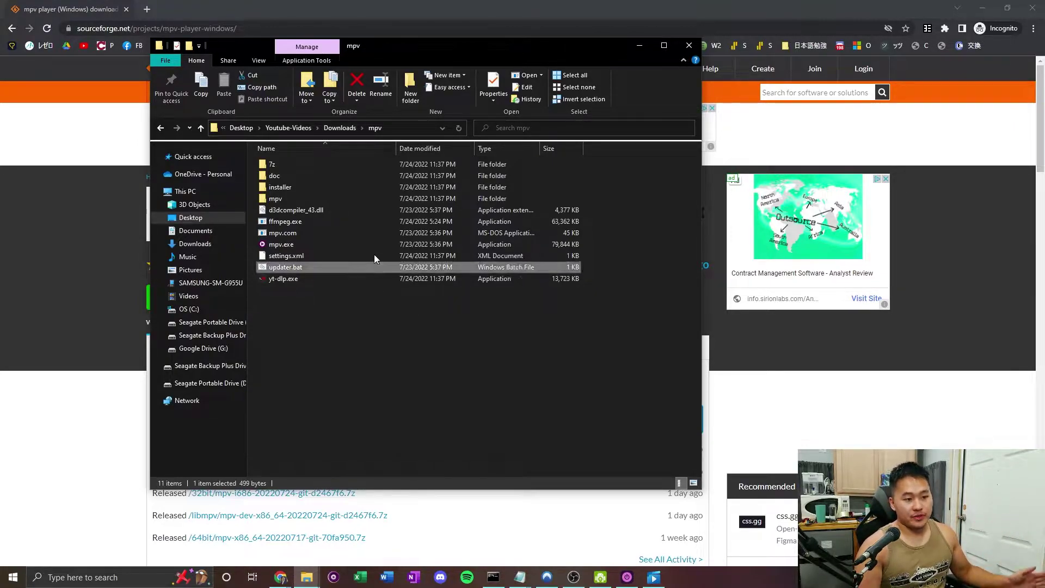
- Move the mpv folder from Downloads into C:\Program Files, granting administrator permission for the transfer
click(341, 131)
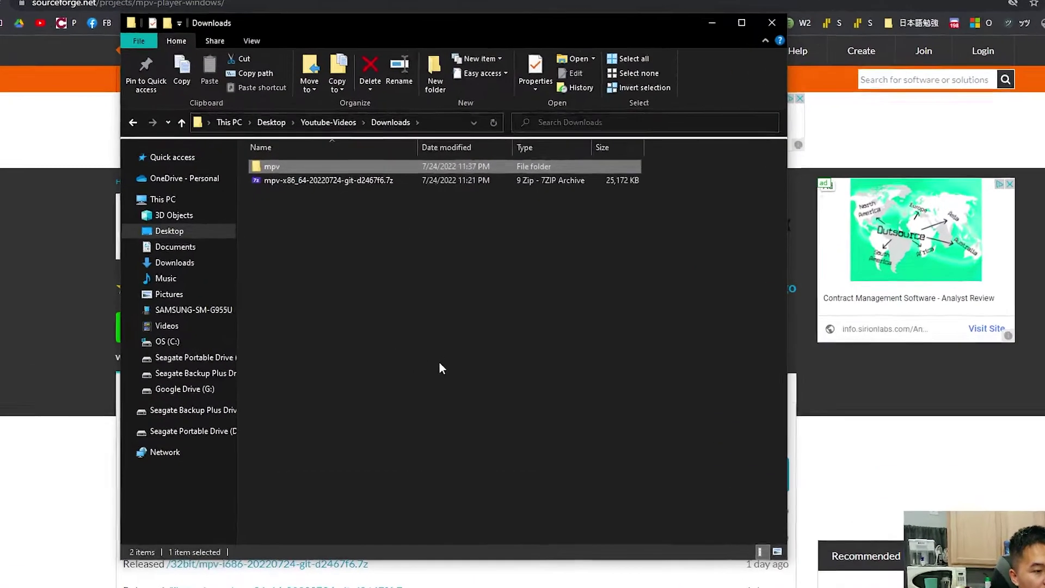
right_click(341, 163)
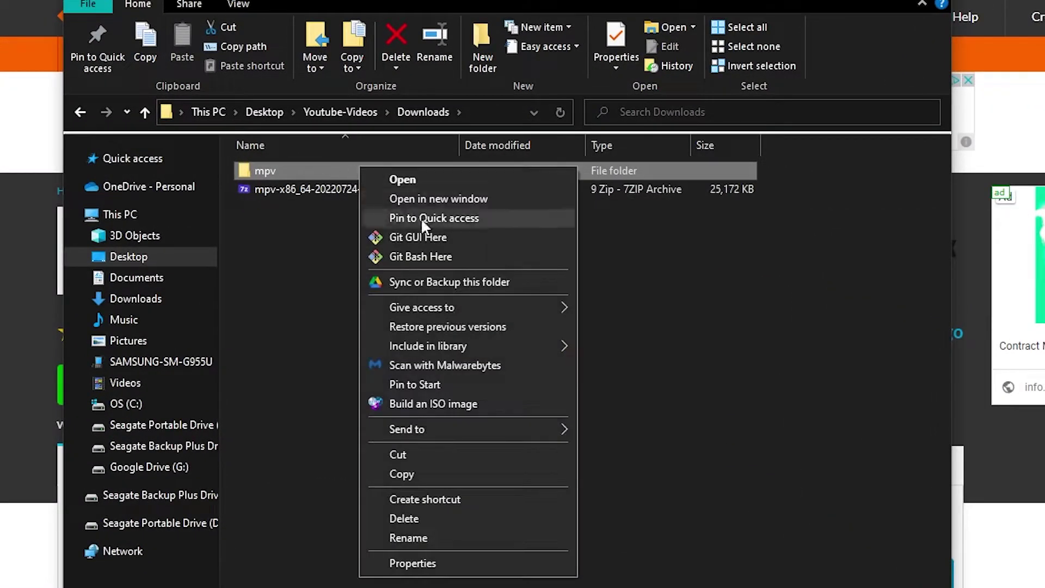
click(422, 454)
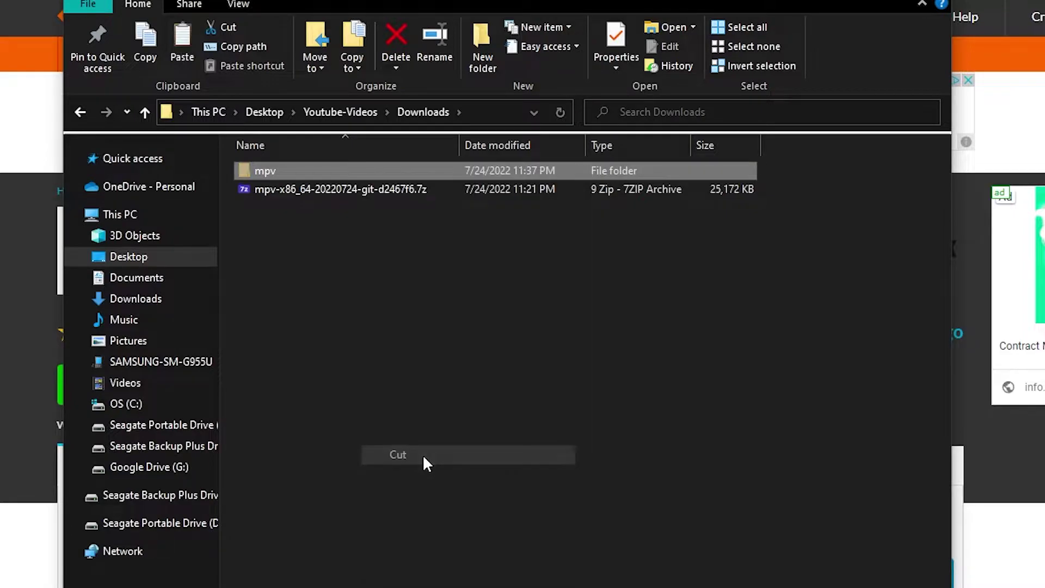
click(123, 217)
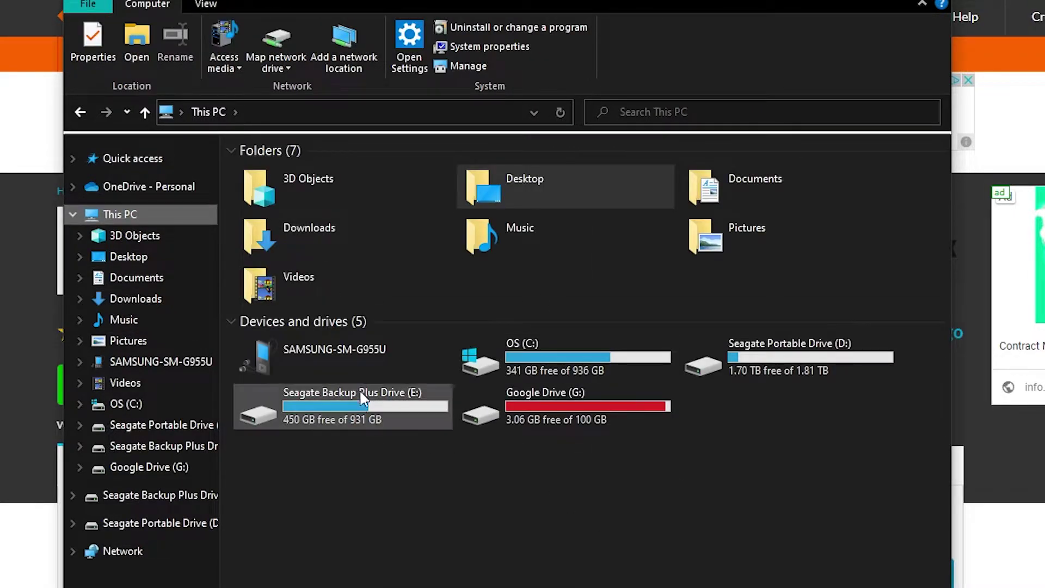
double_click(587, 343)
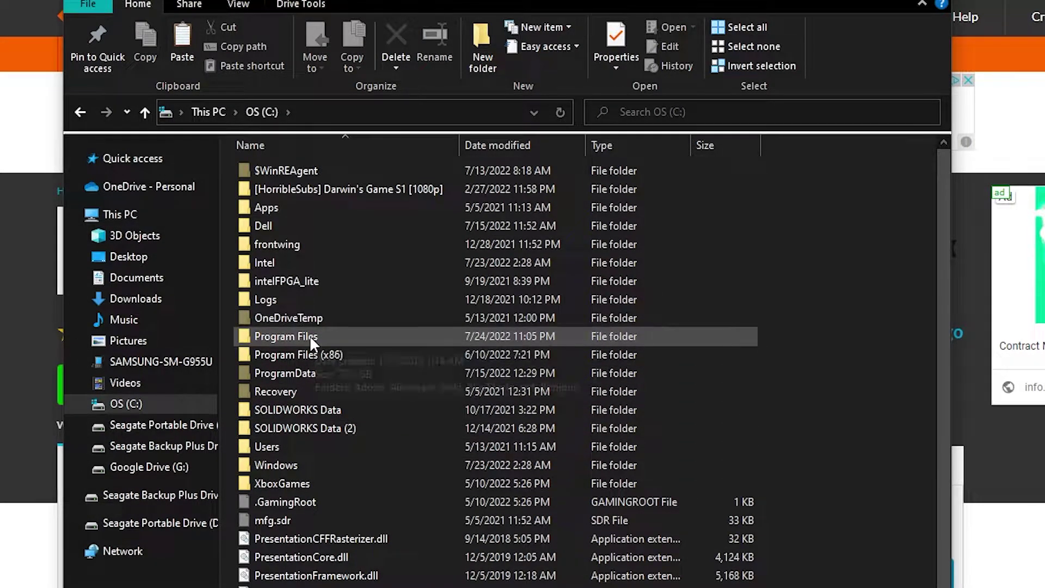
double_click(309, 335)
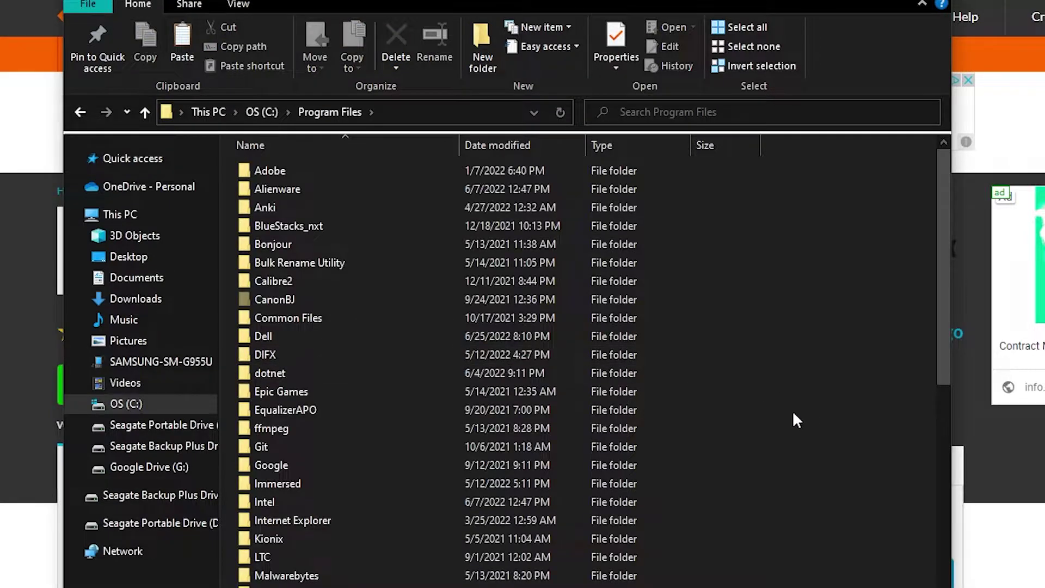
right_click(773, 391)
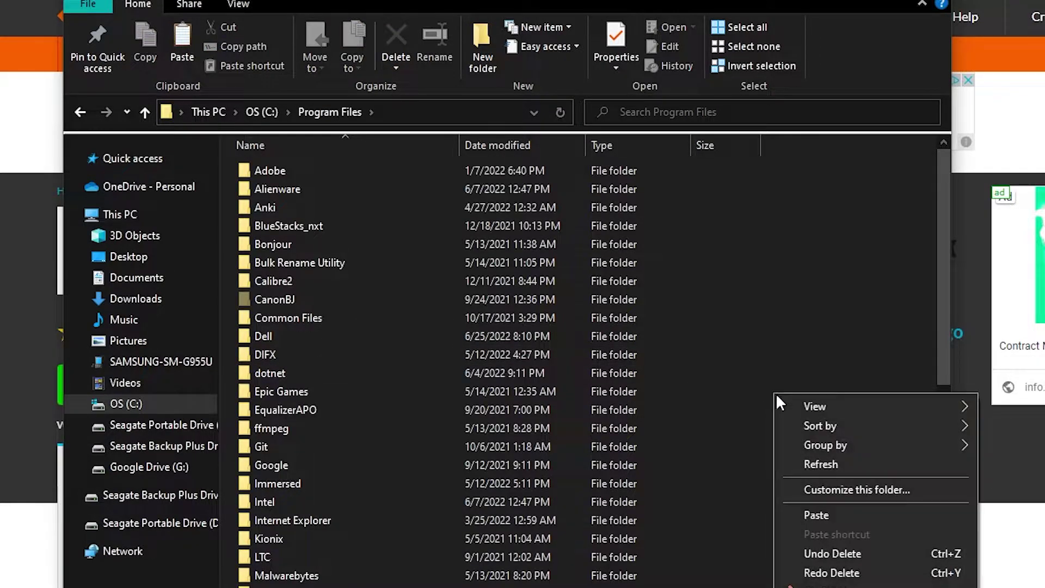
click(817, 514)
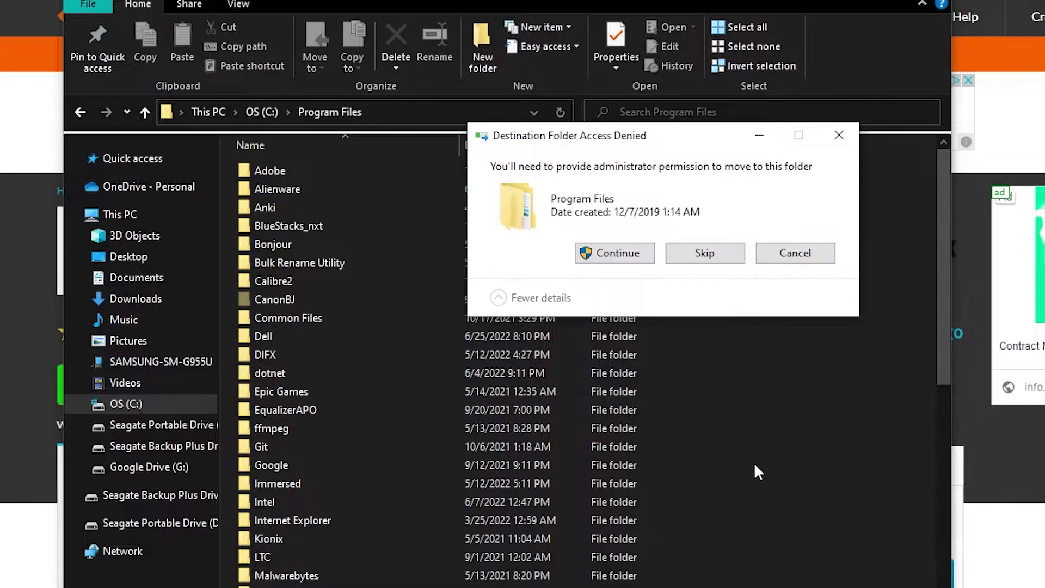
click(618, 259)
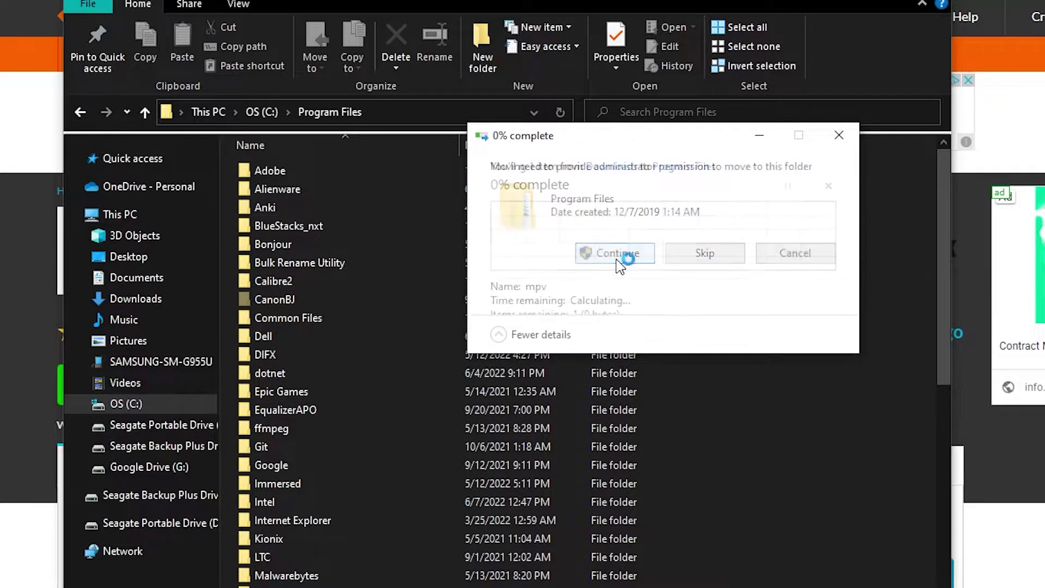
scroll(533, 328, down, 2)
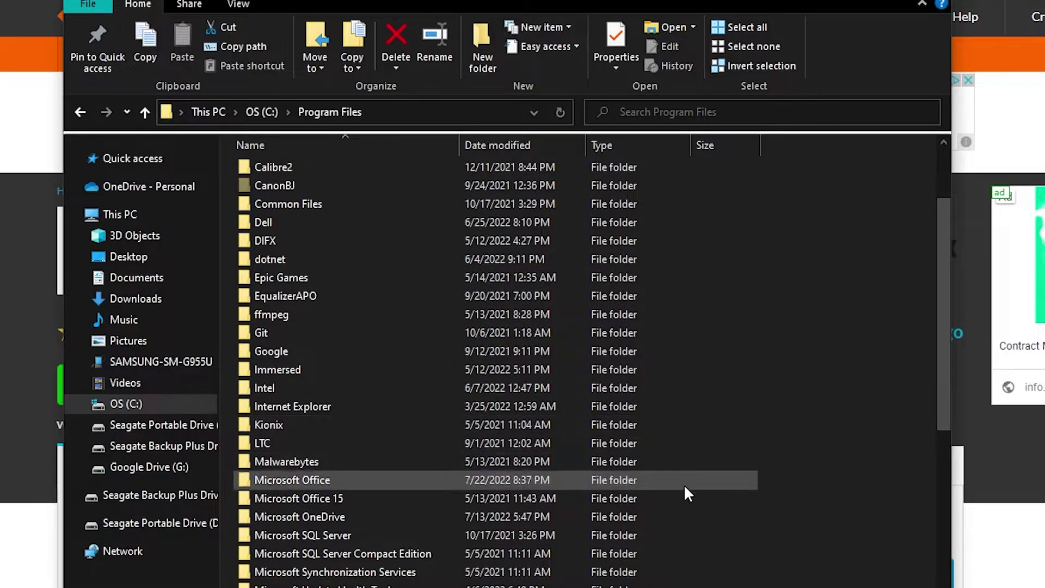
scroll(774, 424, down, 3)
scroll(381, 495, down, 2)
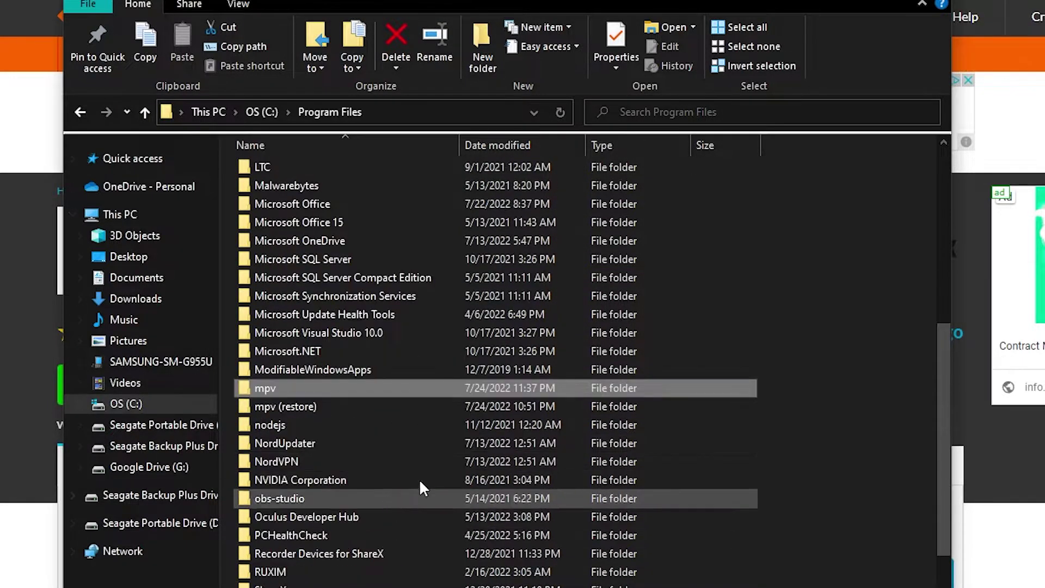
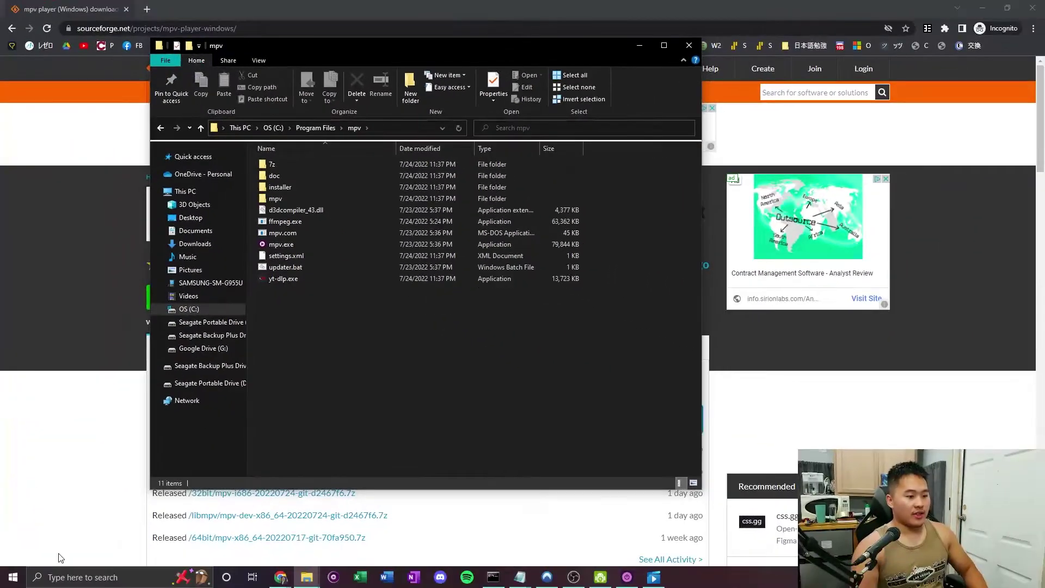
- Search Windows for the environment settings and open Edit the system environment variables
click(72, 578)
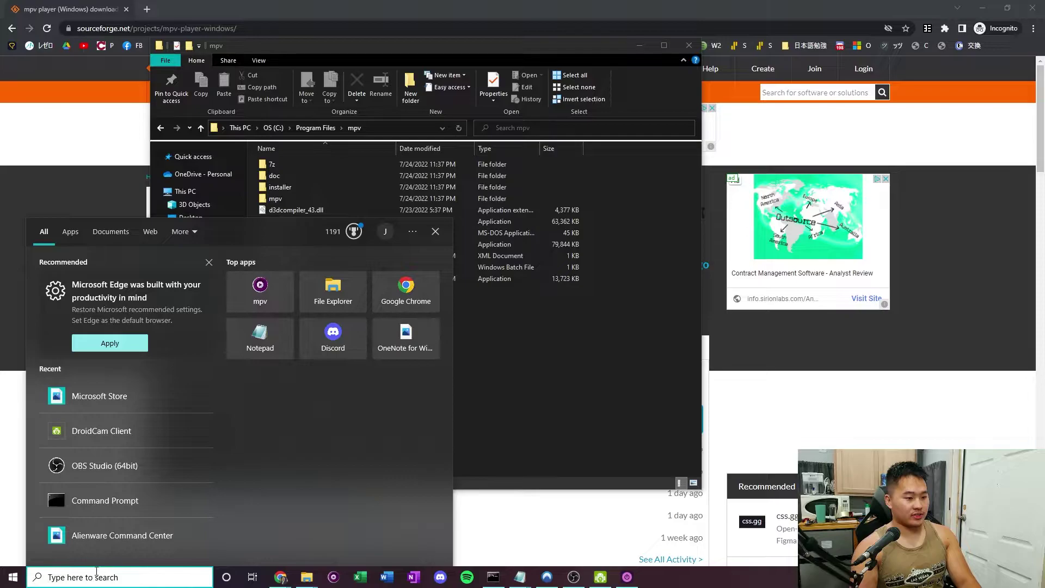
text(environemnt)
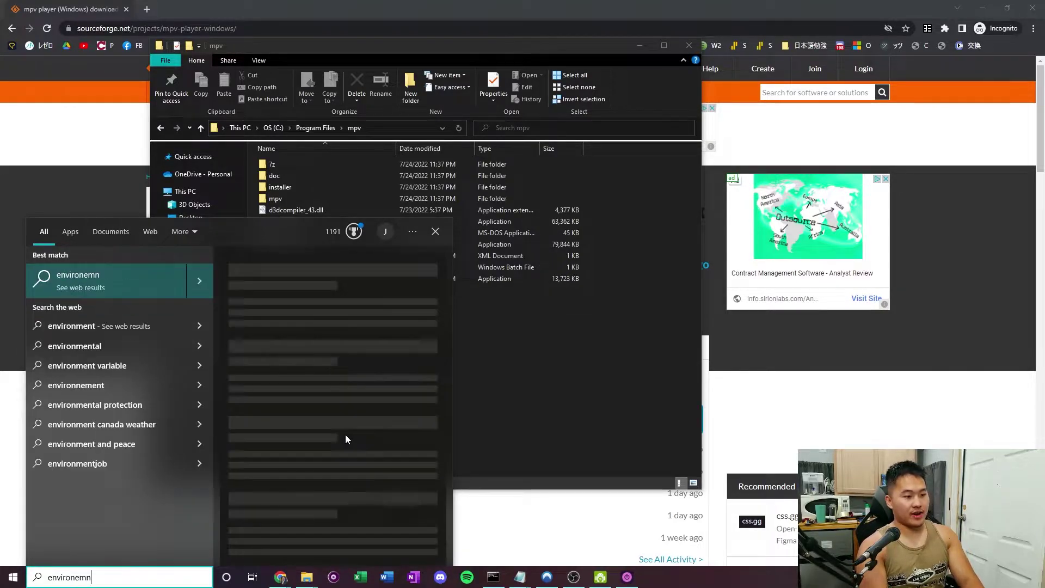
key(BackSpace)
key(BackSpace)
key(BackSpace)
key(BackSpace)
key(BackSpace)
key(BackSpace)
key(BackSpace)
key(BackSpace)
key(BackSpace)
key(BackSpace)
key(BackSpace)
text(envir)
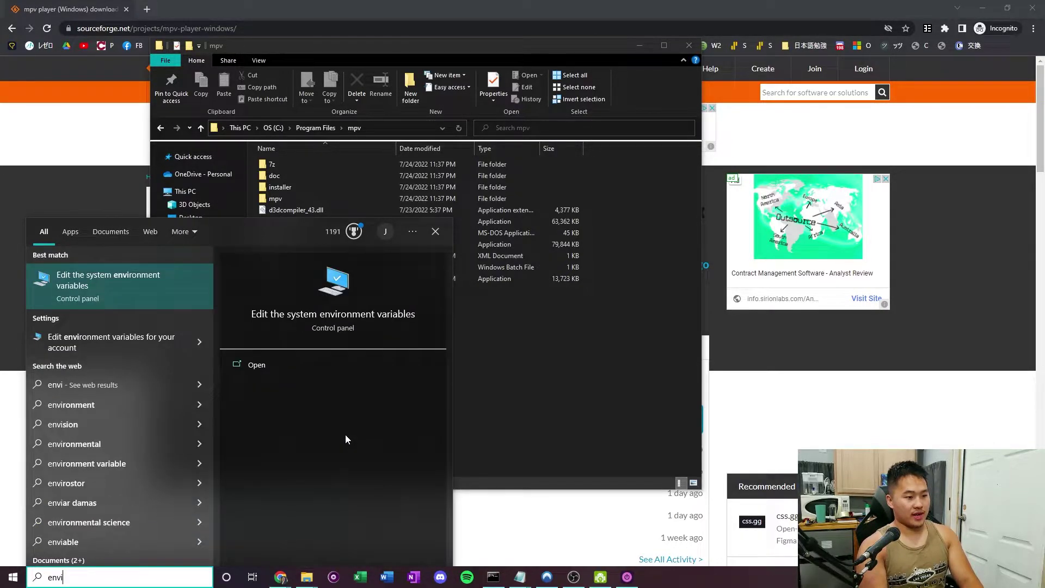
key(Return)
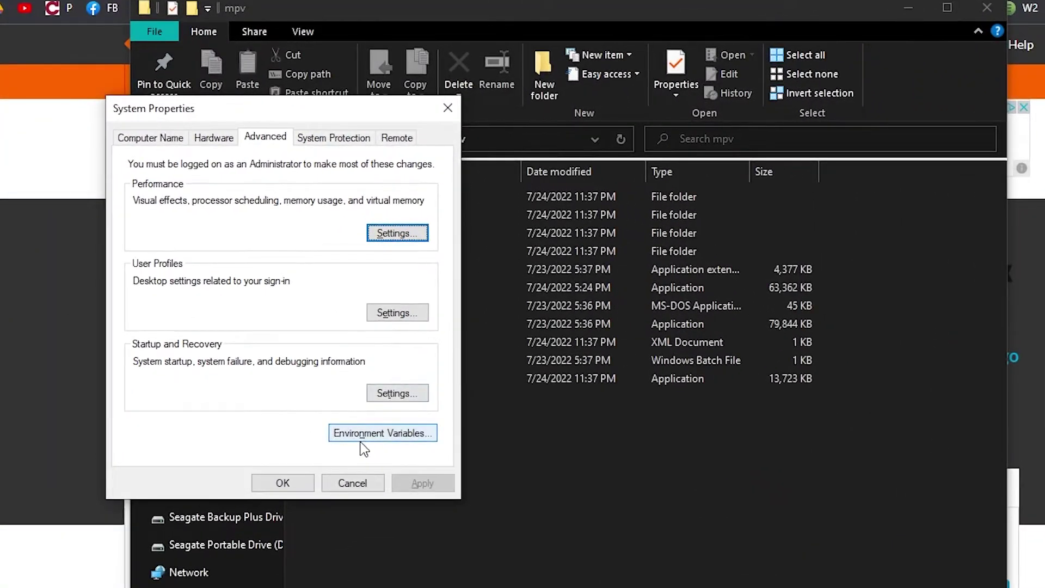
- Open the user variable Path for editing in Environment Variables
click(419, 432)
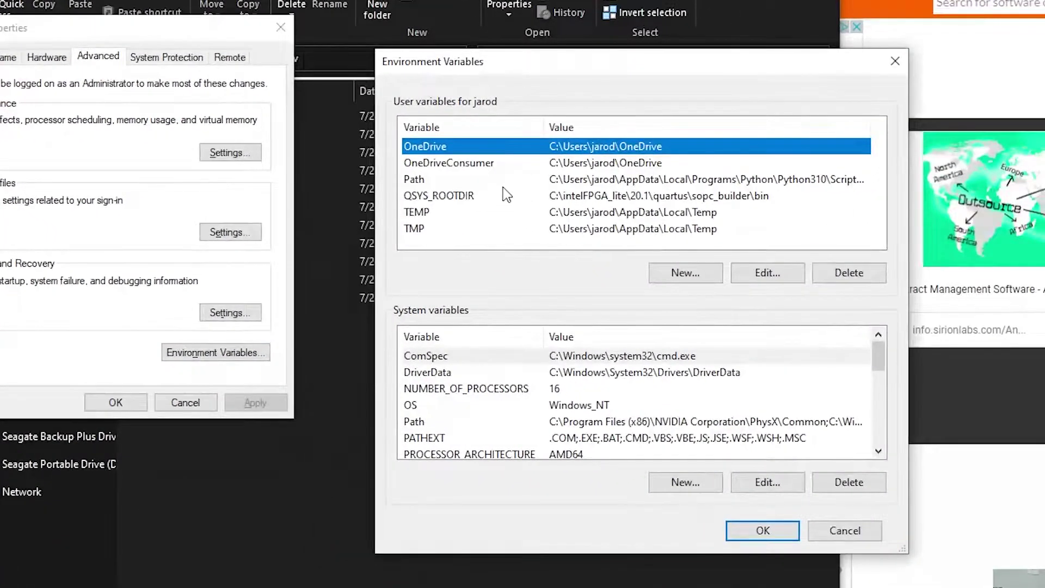
click(443, 213)
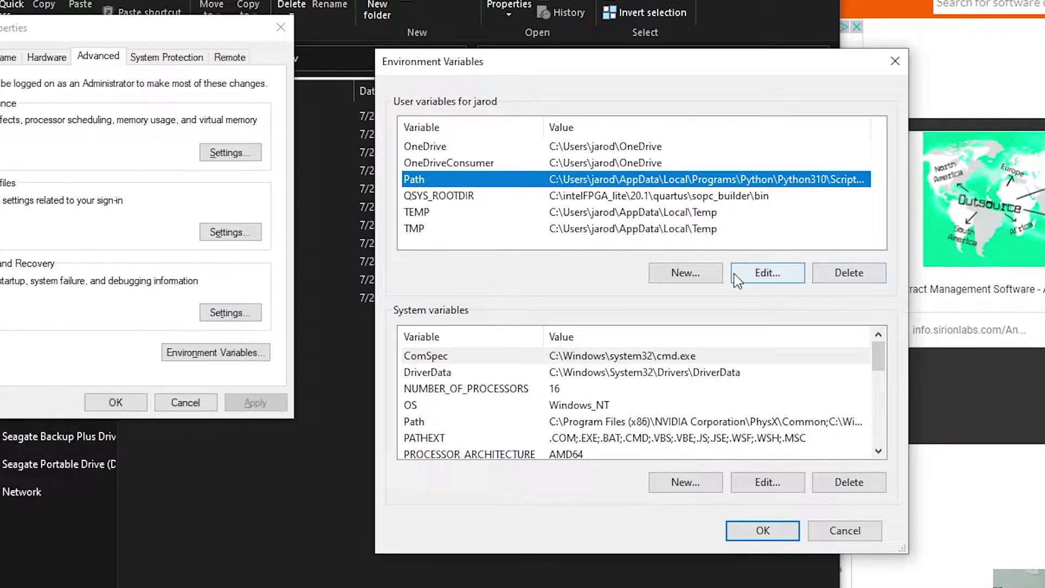
click(767, 272)
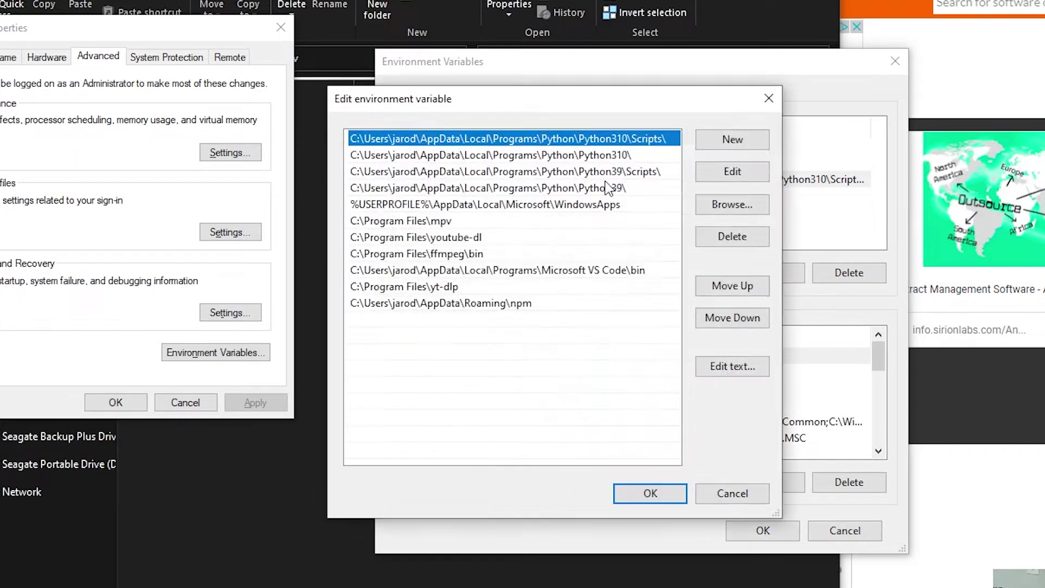
drag(556, 113, 782, 117)
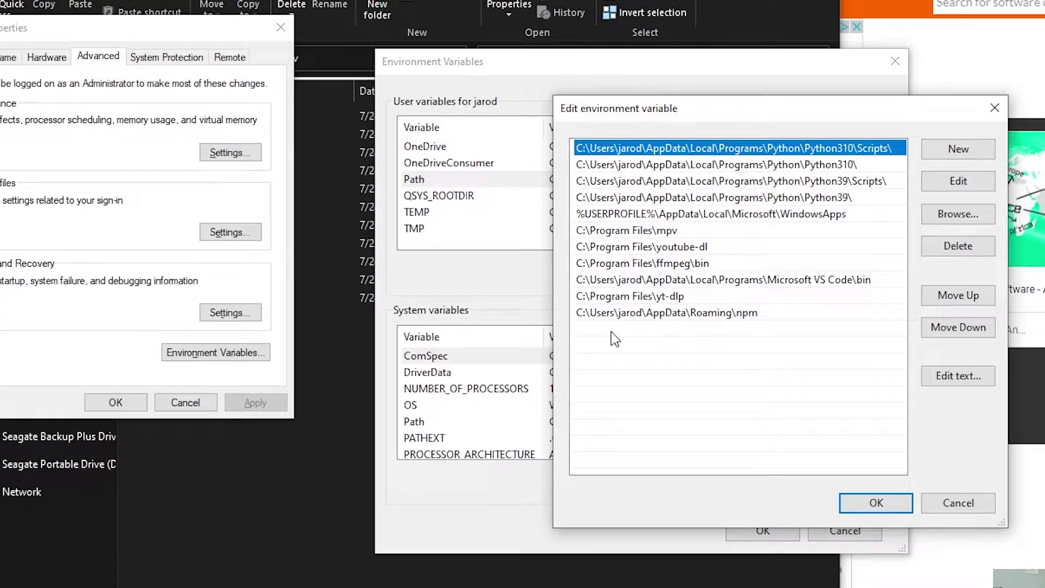
- Copy the address of the mpv folder in Program Files from File Explorer
click(335, 414)
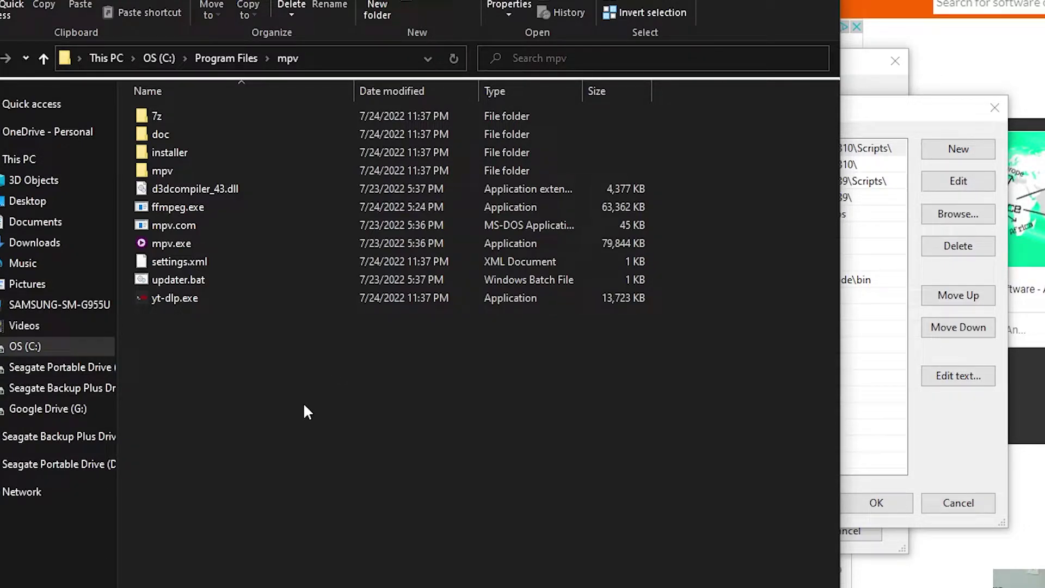
right_click(293, 66)
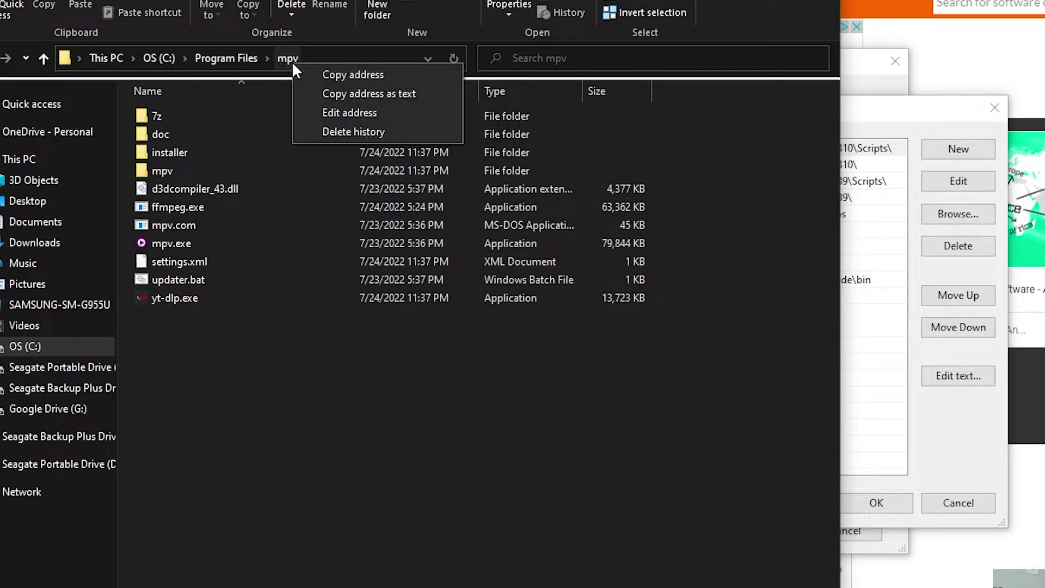
click(343, 74)
- Add a new entry C:\Program Files\mpv to the user Path variable
click(880, 358)
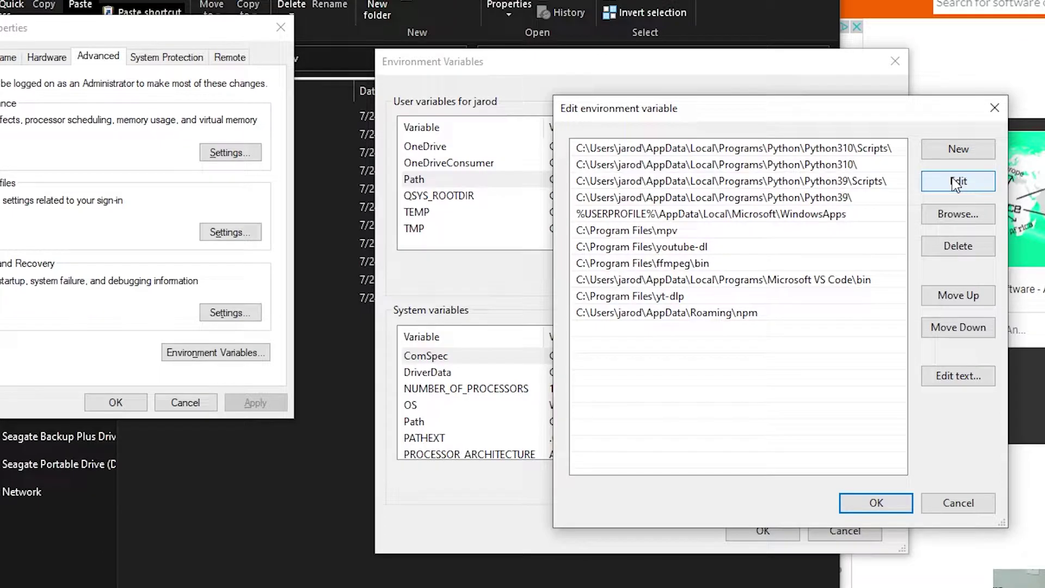
drag(681, 109, 626, 130)
click(895, 175)
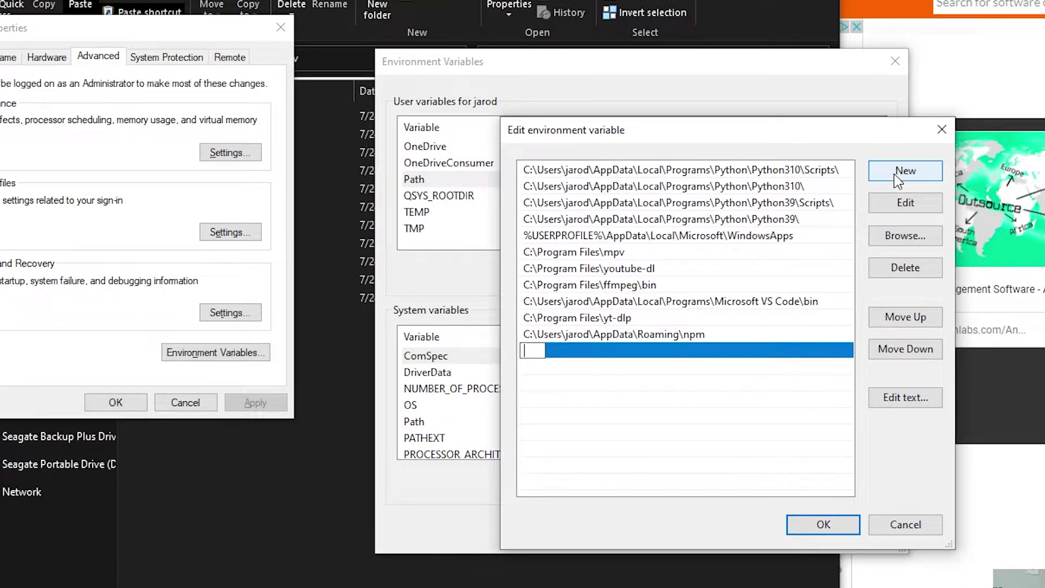
right_click(530, 352)
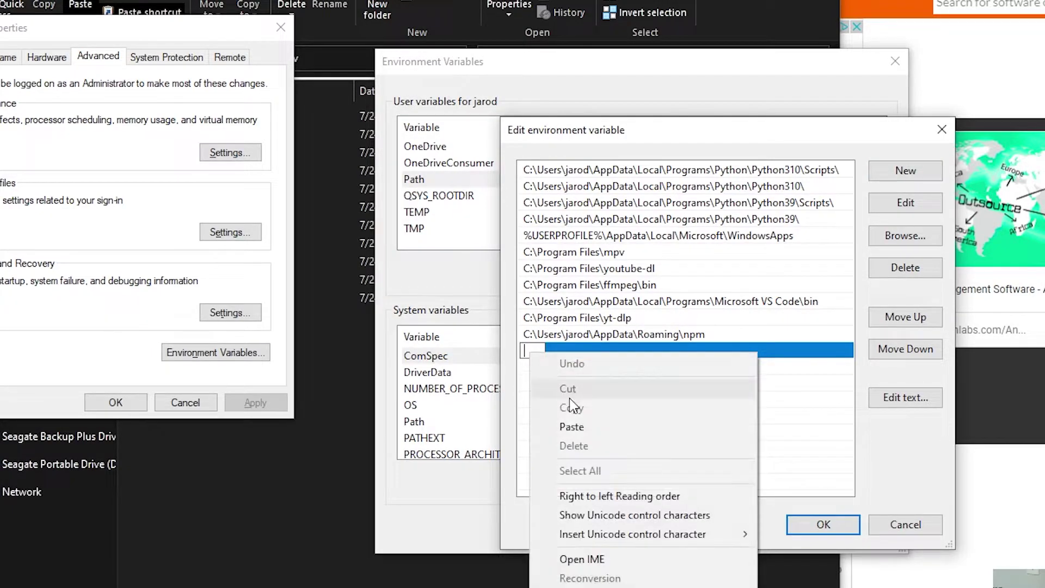
click(561, 428)
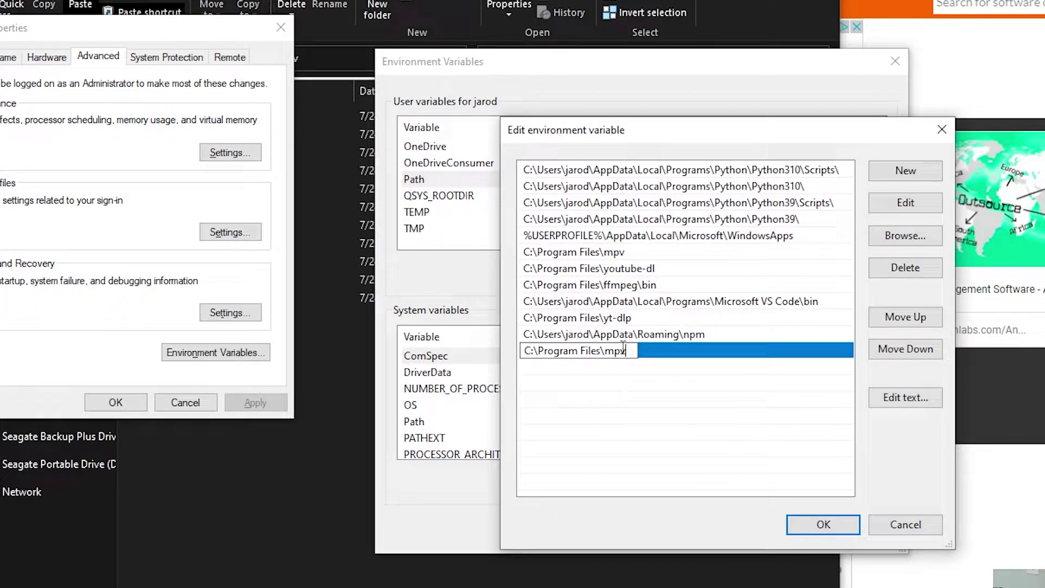
- Delete the last C:\Program Files\mpv entry from the user Path variable and accept the list
click(664, 350)
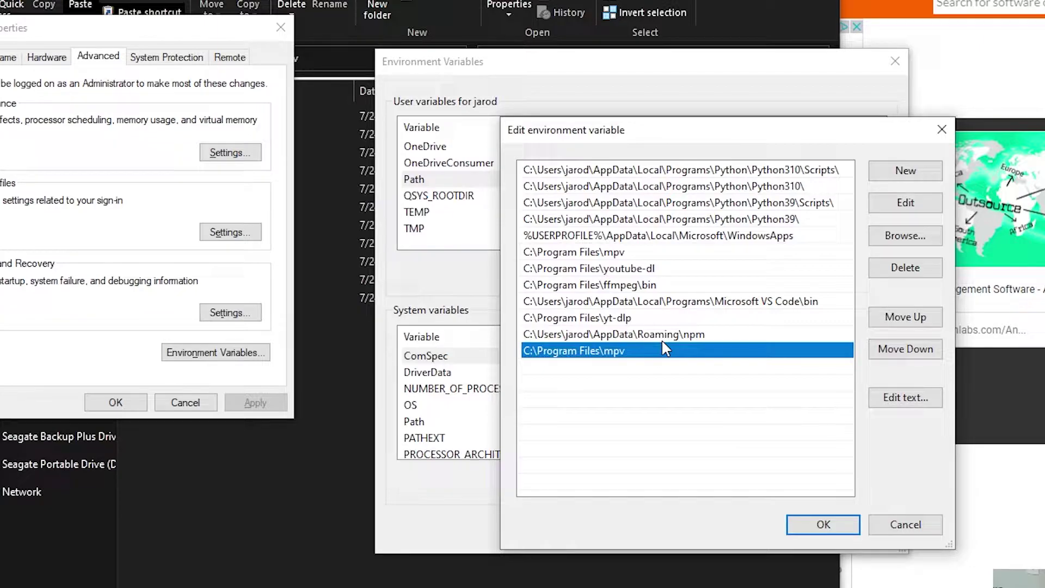
click(899, 271)
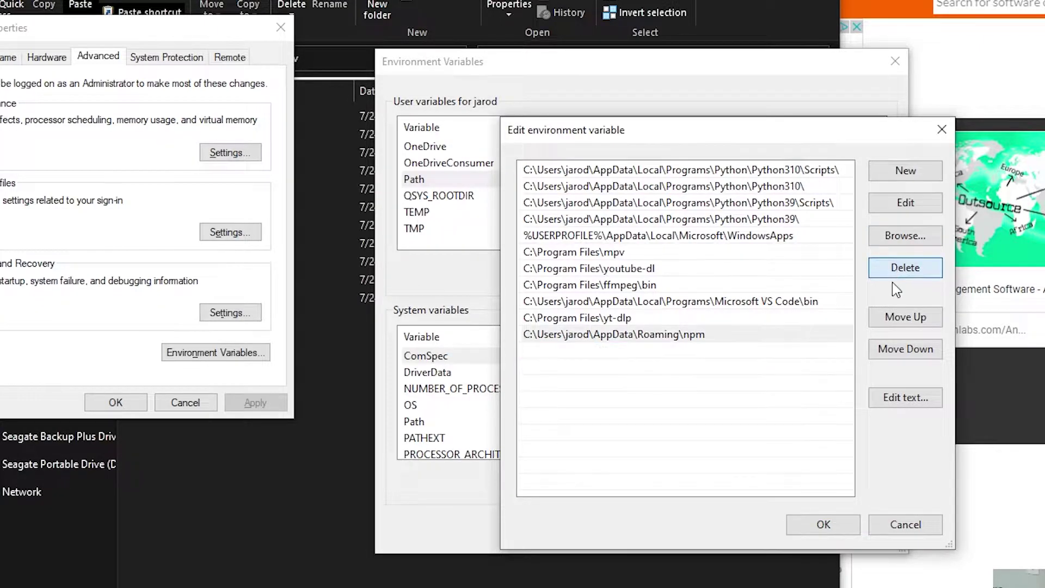
click(823, 524)
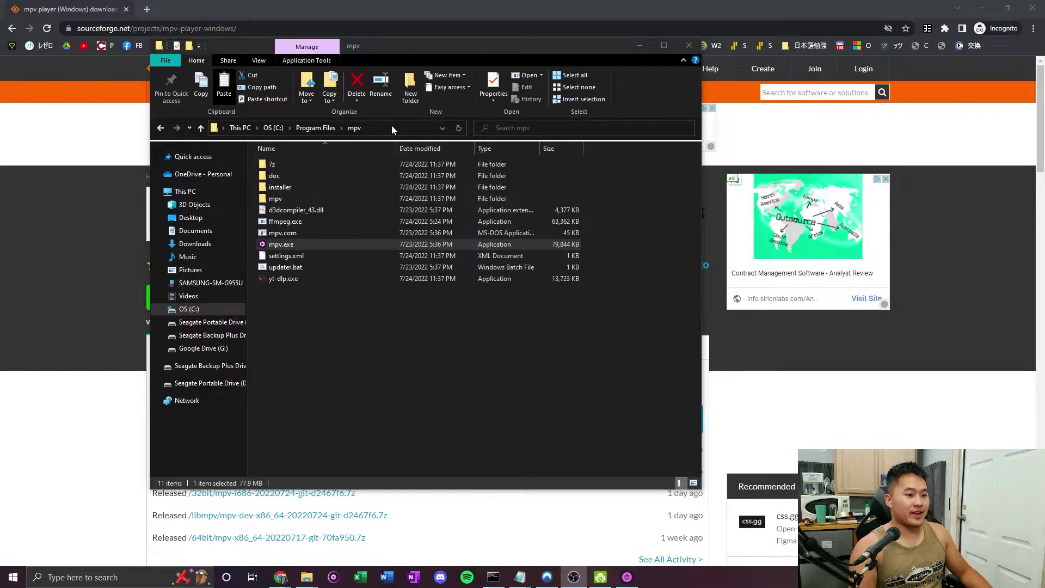
- Go to %appdata% in File Explorer and open Example_video_folder inside the mpv folder
click(390, 125)
click(404, 377)
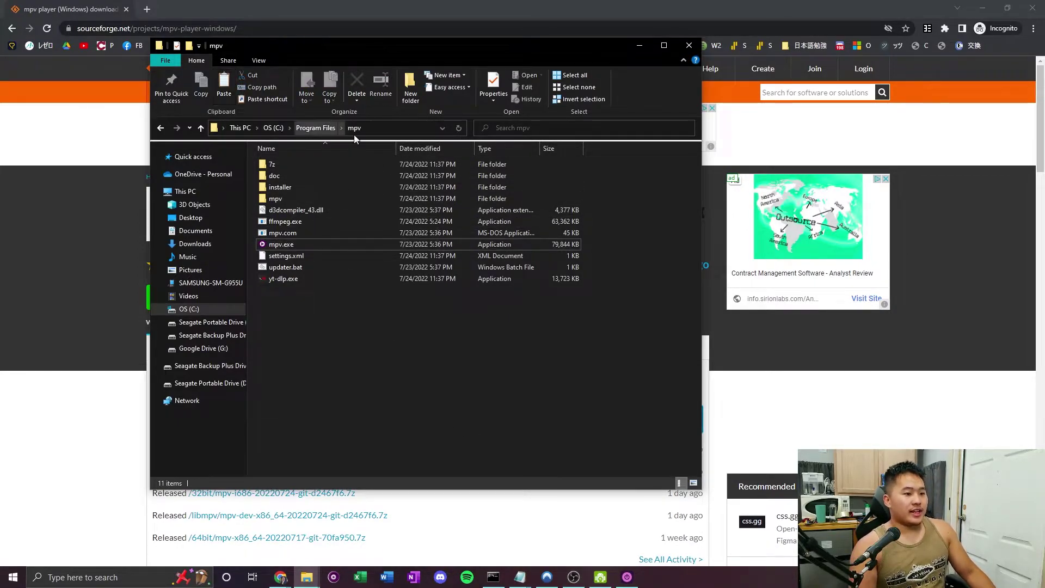
click(380, 127)
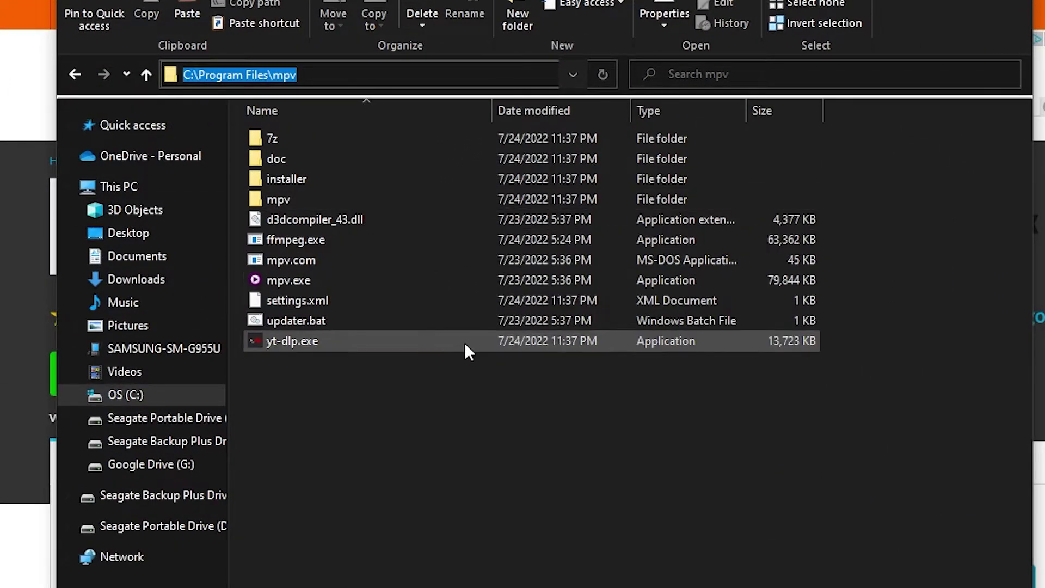
text(%appdata%)
key(Return)
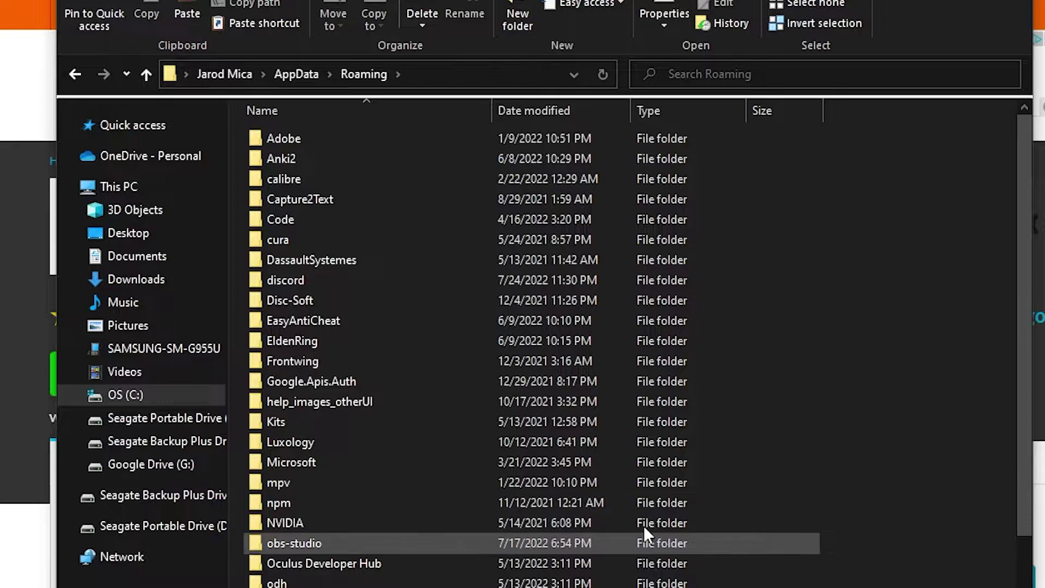
mouse_move(404, 474)
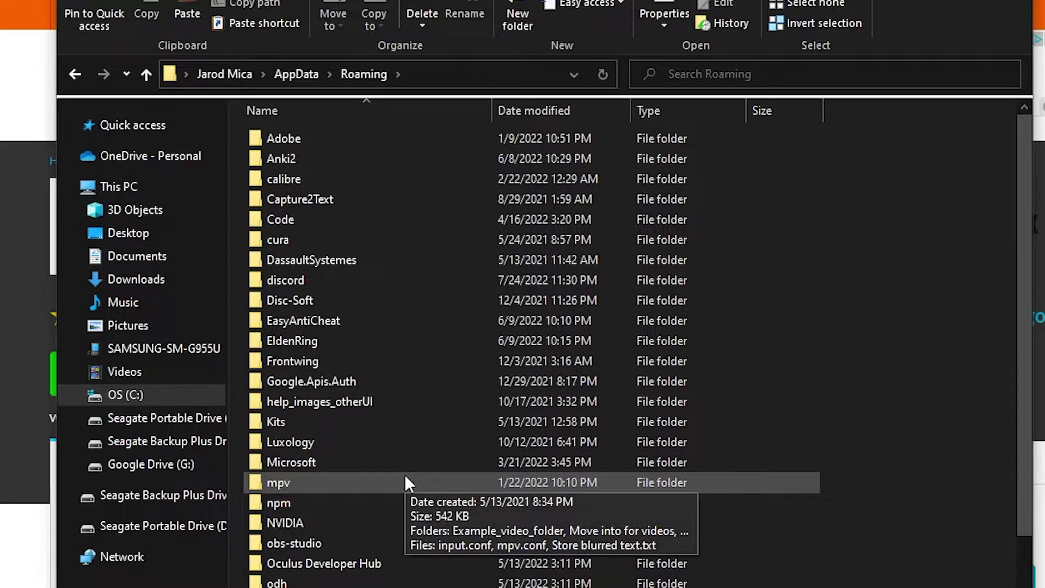
double_click(334, 482)
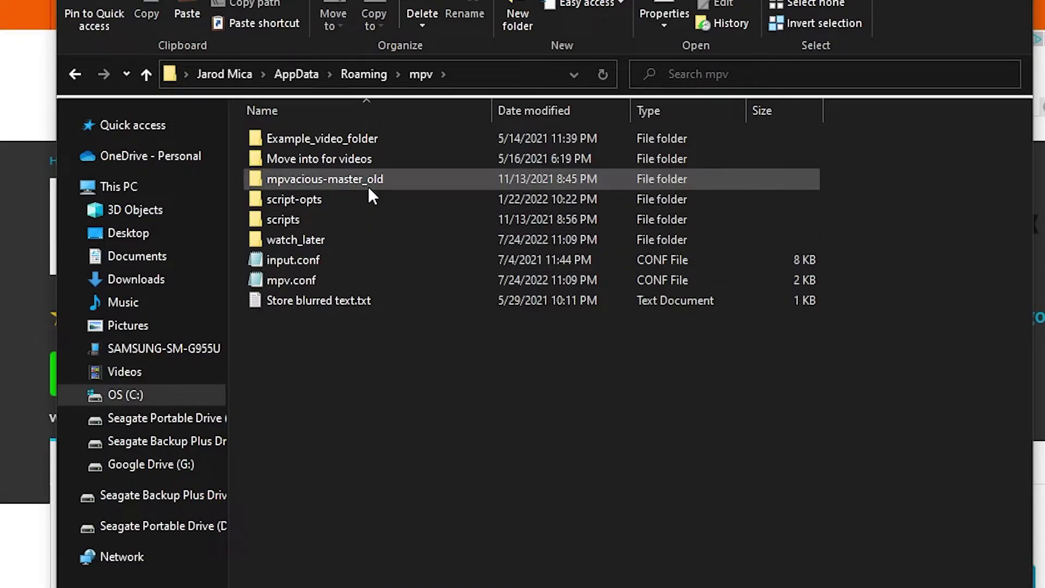
double_click(377, 139)
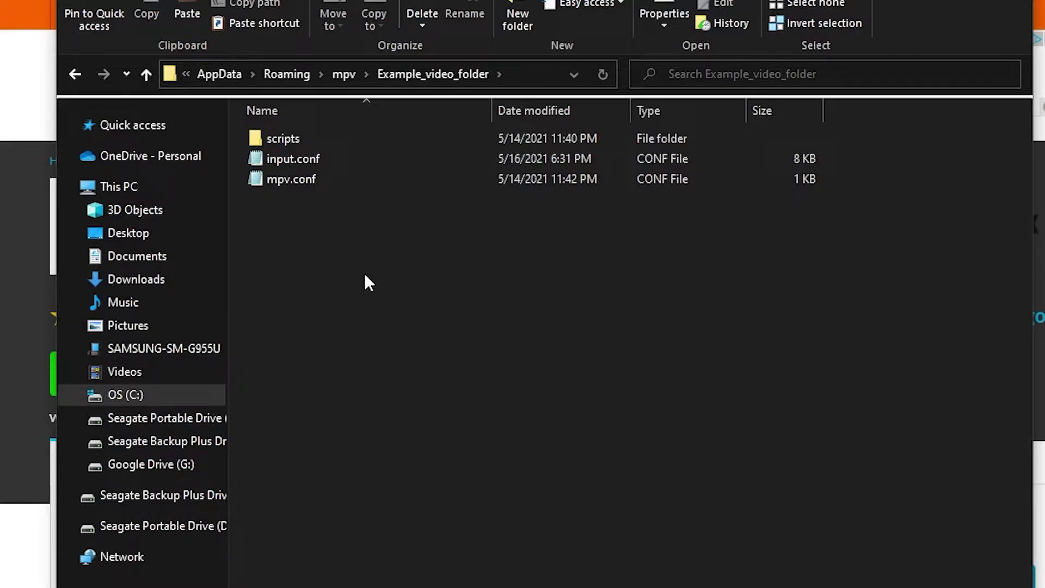
- Try to create a new folder named scripts in Example_video_folder, and delete it
right_click(348, 241)
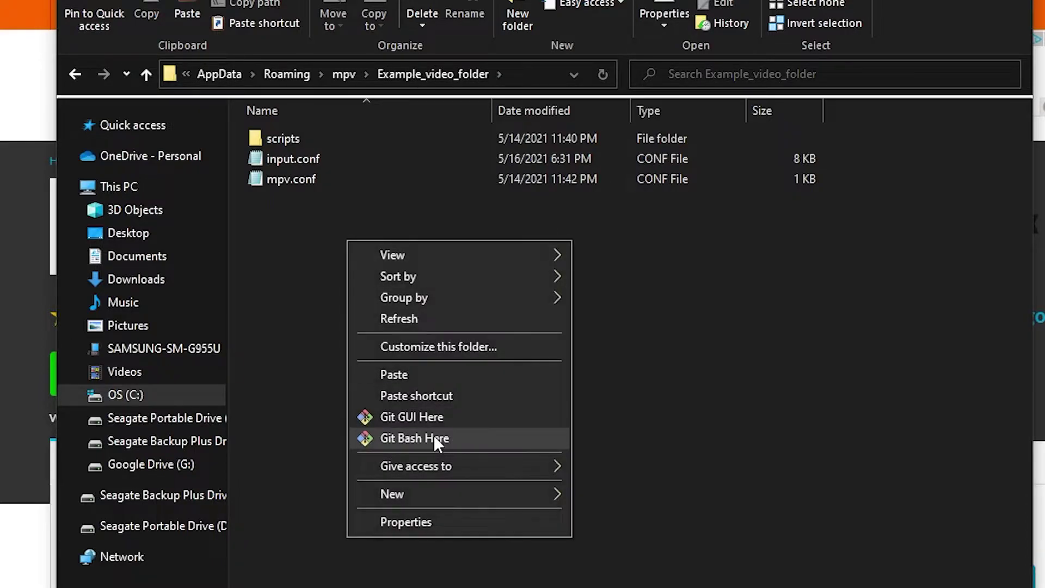
mouse_move(432, 493)
click(701, 505)
text(scripts)
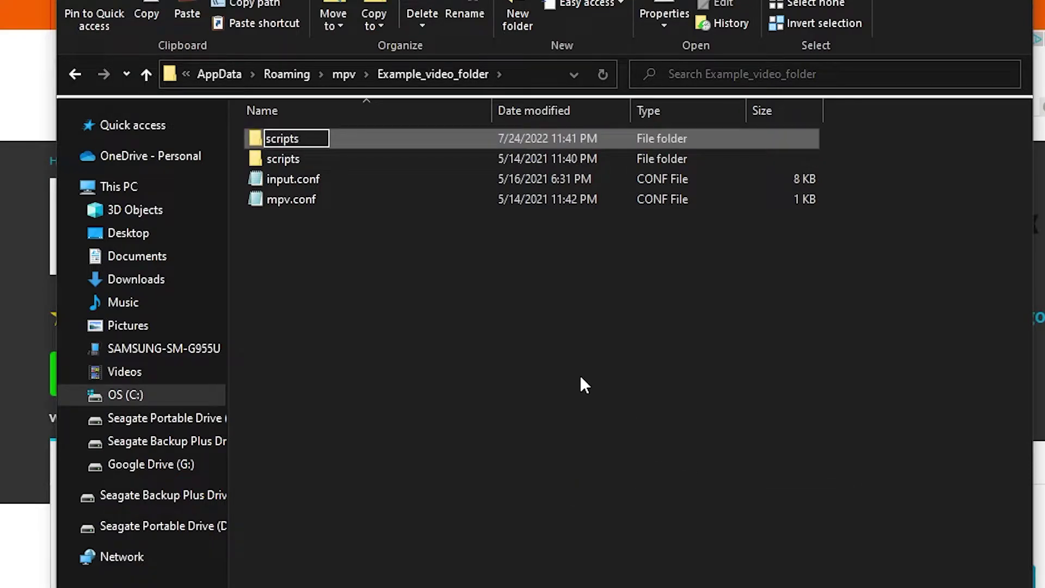
key(Escape)
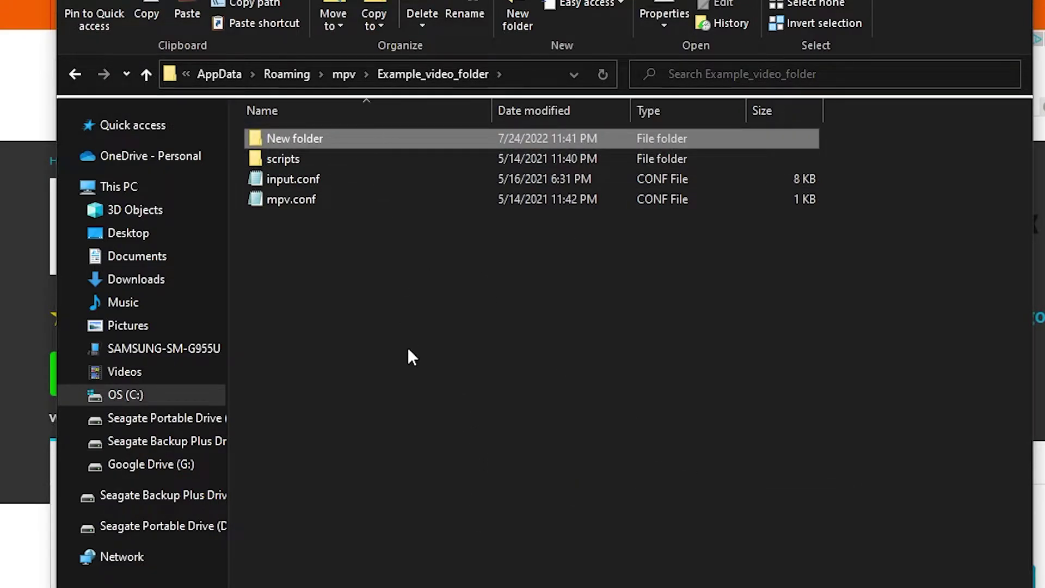
key(Delete)
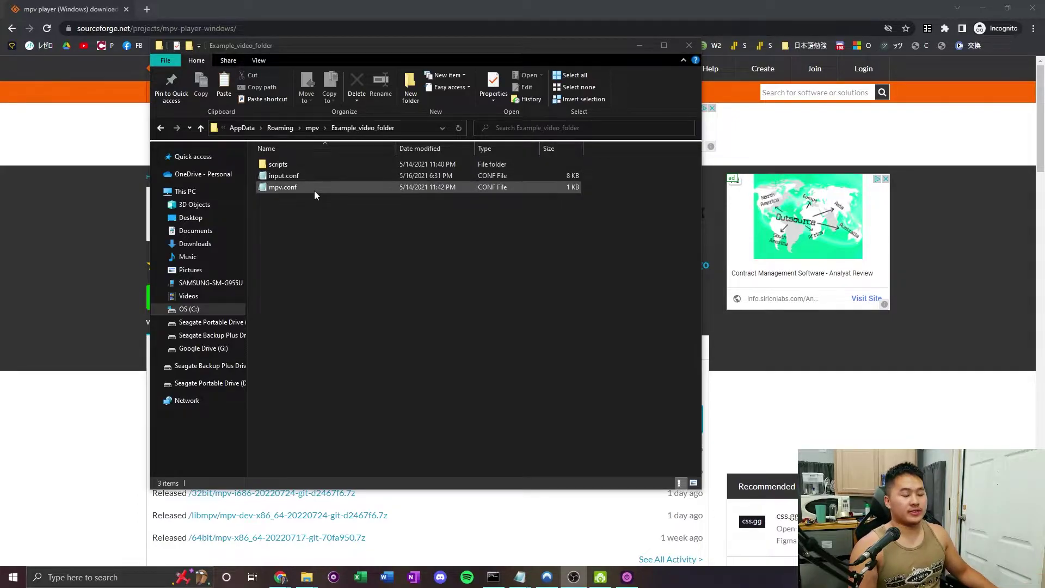
- Try to create a text document renamed mpv.conf in Example_video_folder, declining the extension change and deleting the file
click(313, 129)
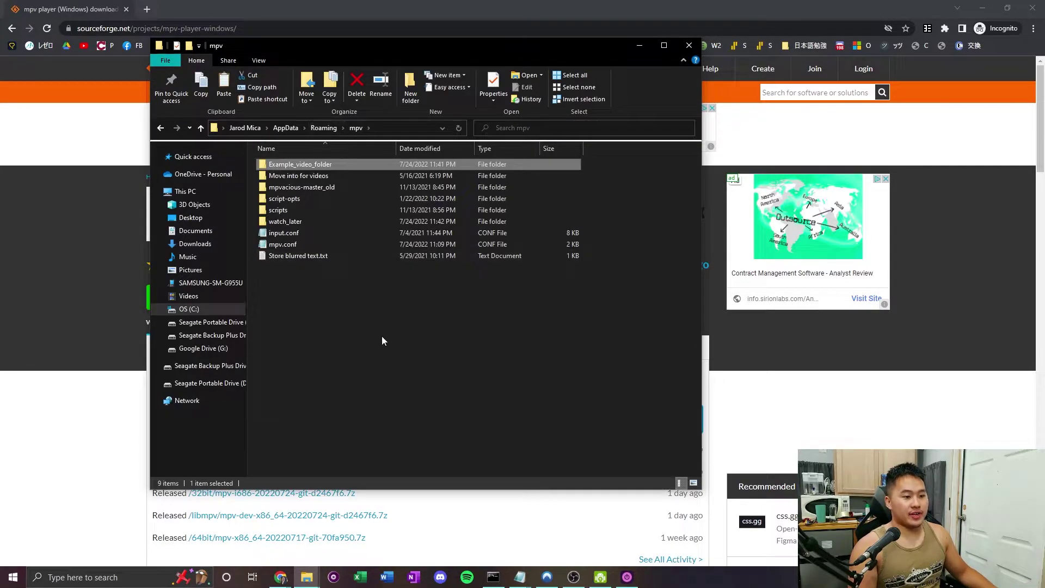
double_click(319, 163)
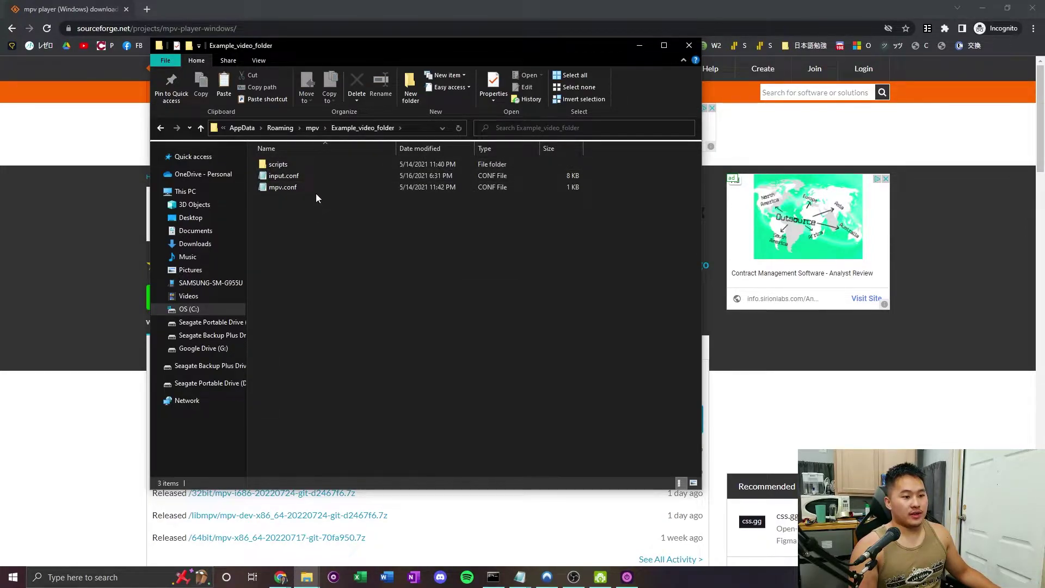
right_click(302, 221)
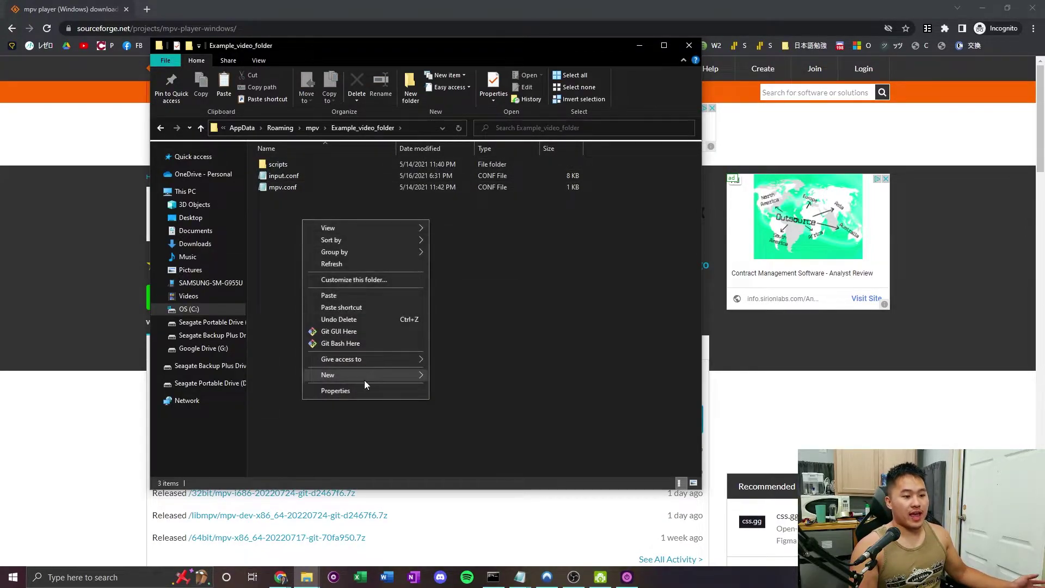
mouse_move(364, 380)
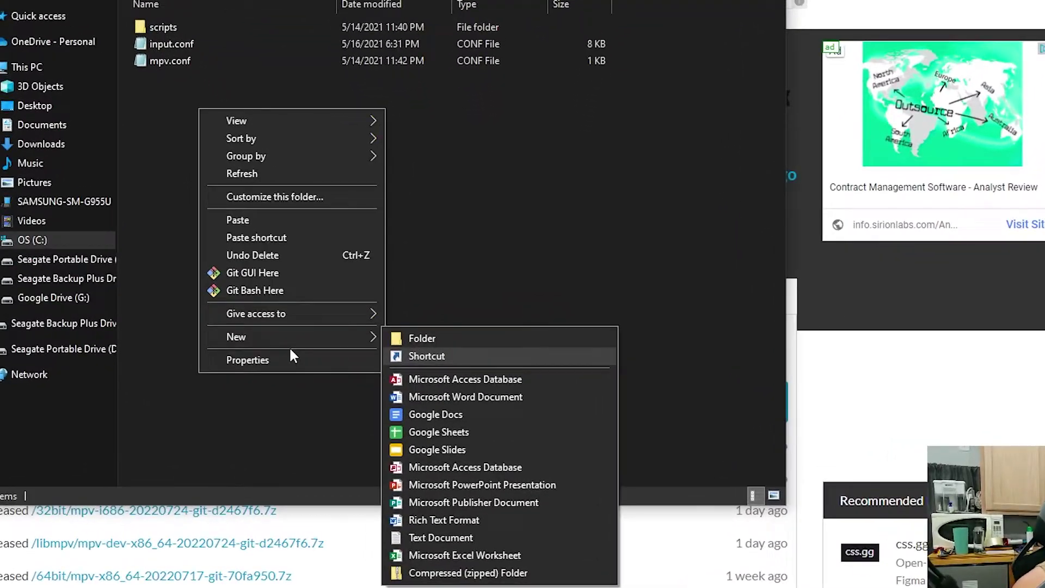
click(436, 221)
right_click(204, 141)
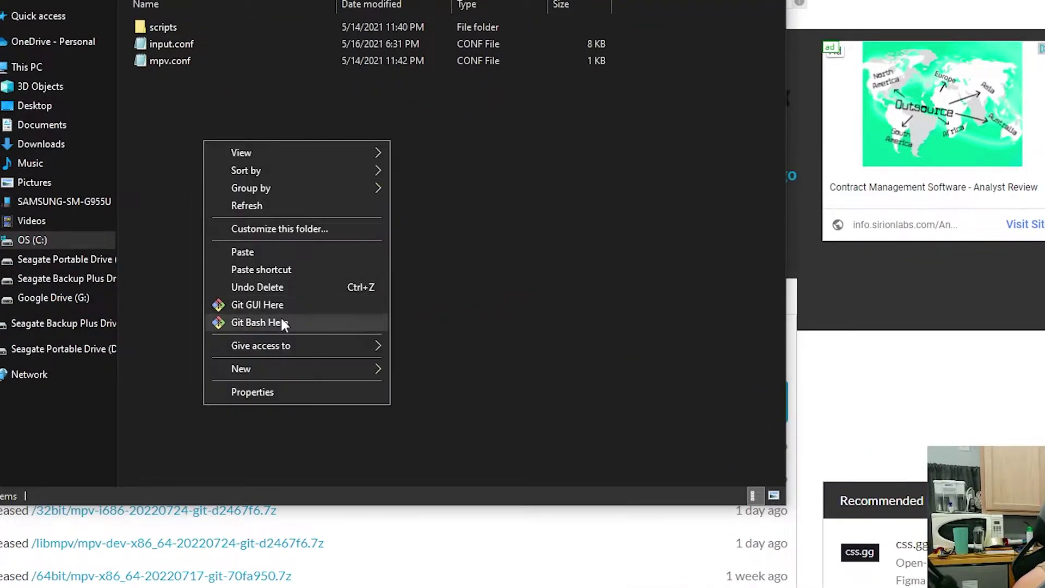
mouse_move(281, 364)
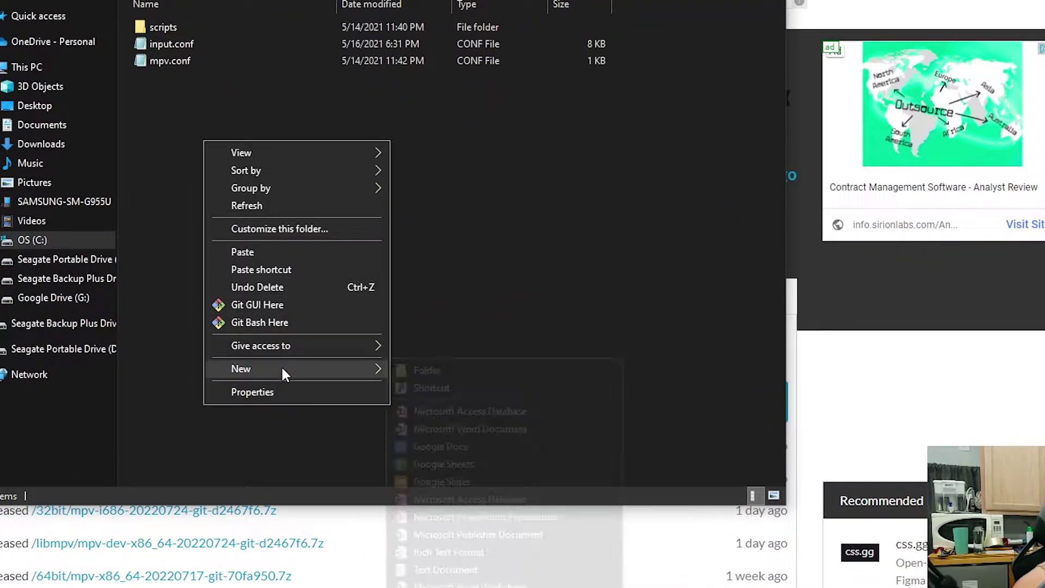
click(454, 569)
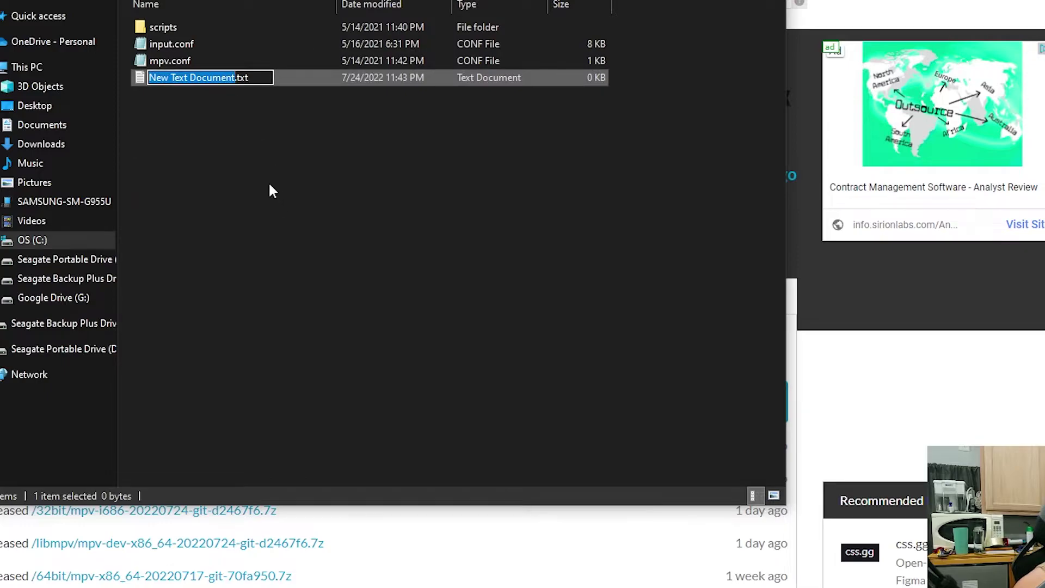
text(mpv.conf)
key(shift+End)
key(Delete)
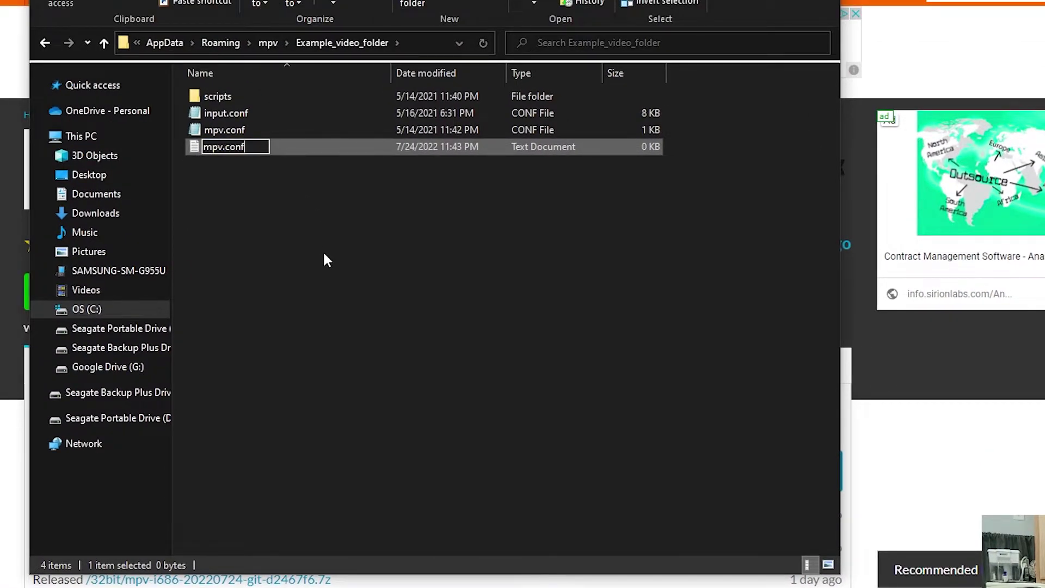
key(Return)
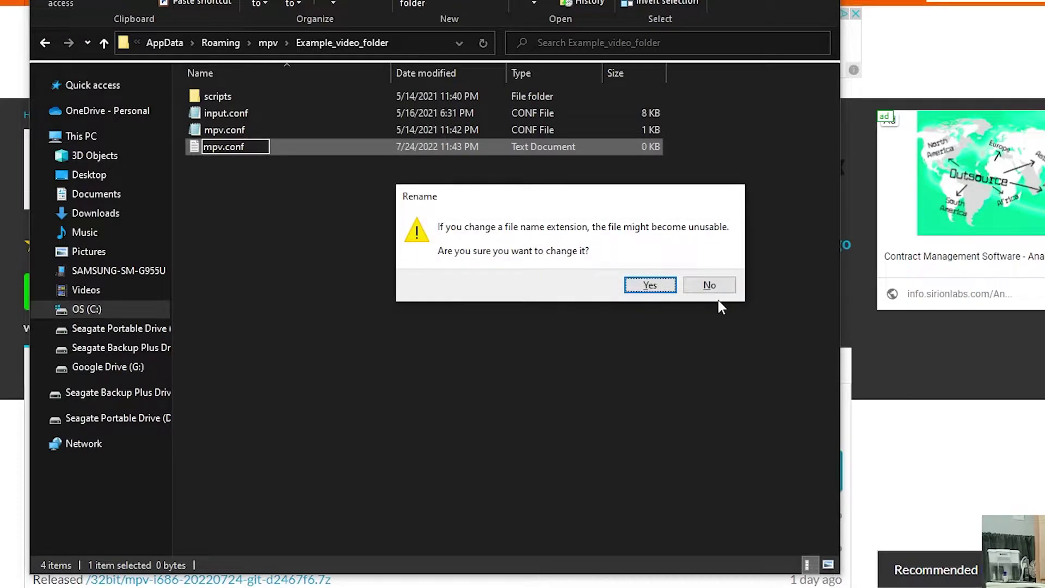
click(713, 288)
key(Delete)
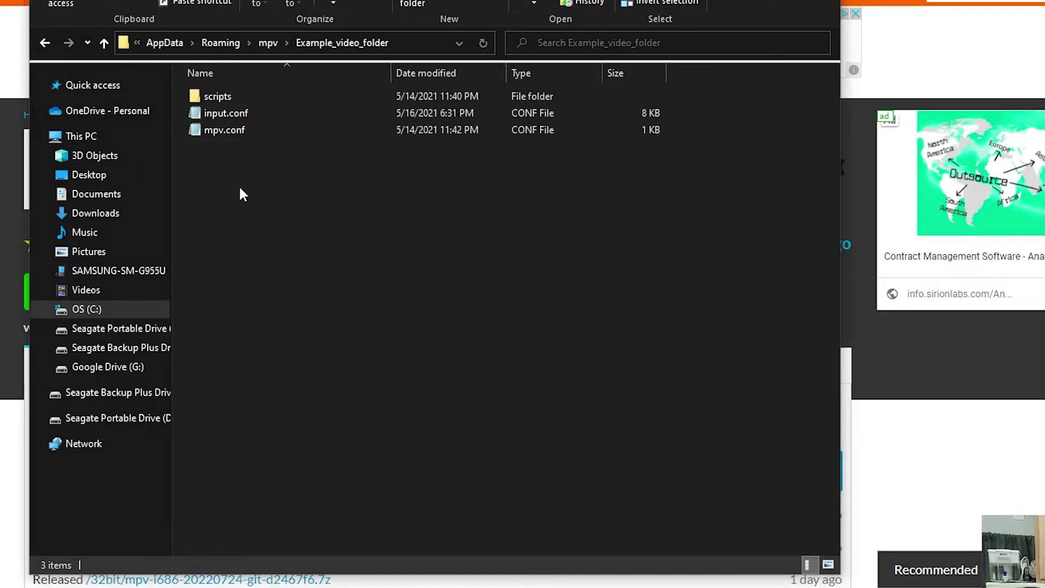
- Open the mpv.conf file from Example_video_folder in Notepad and examine its subtitle, audio and screenshot settings
click(243, 138)
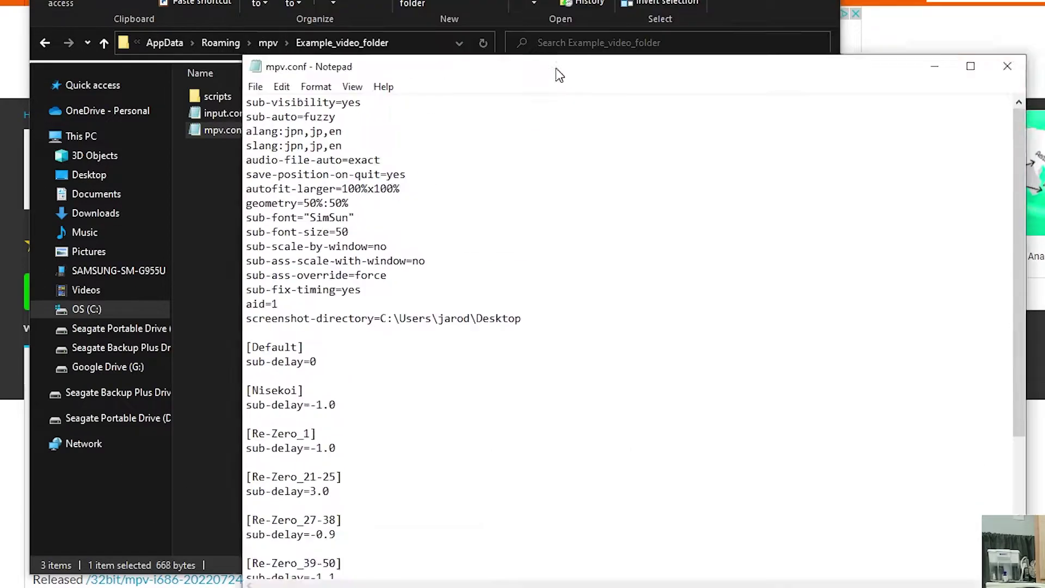
drag(561, 24, 736, 32)
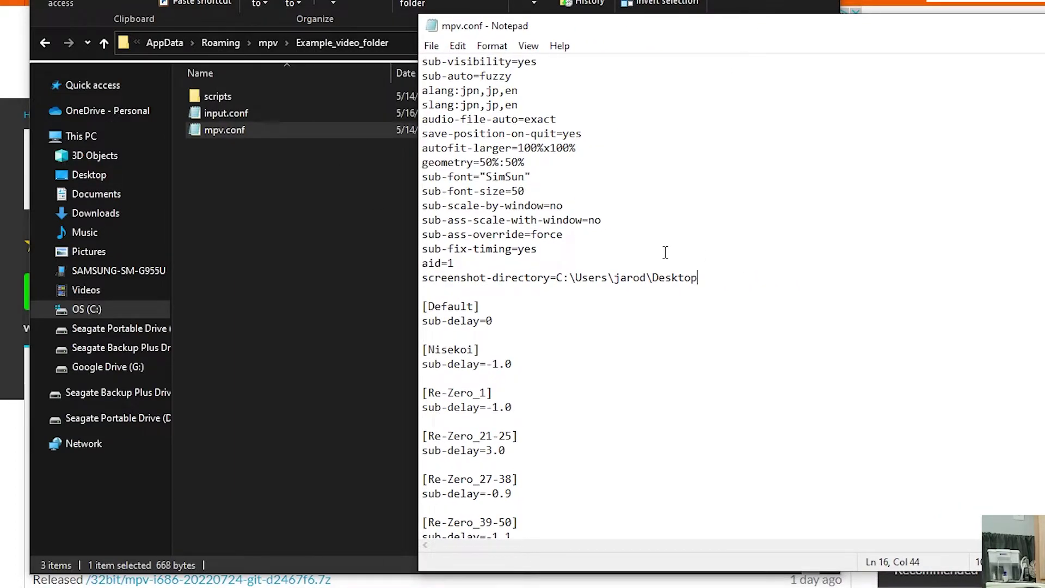
drag(771, 277, 441, 61)
click(702, 218)
key(Return)
key(Return)
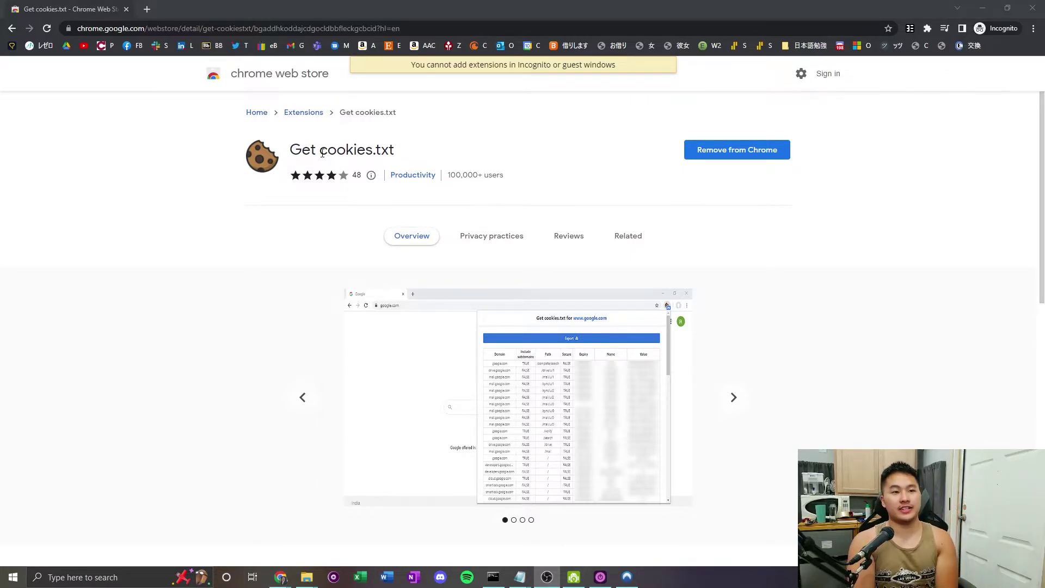
- Switch to the Crunchyroll page in Chrome and export its cookies with the Get cookies.txt extension
mouse_move(322, 174)
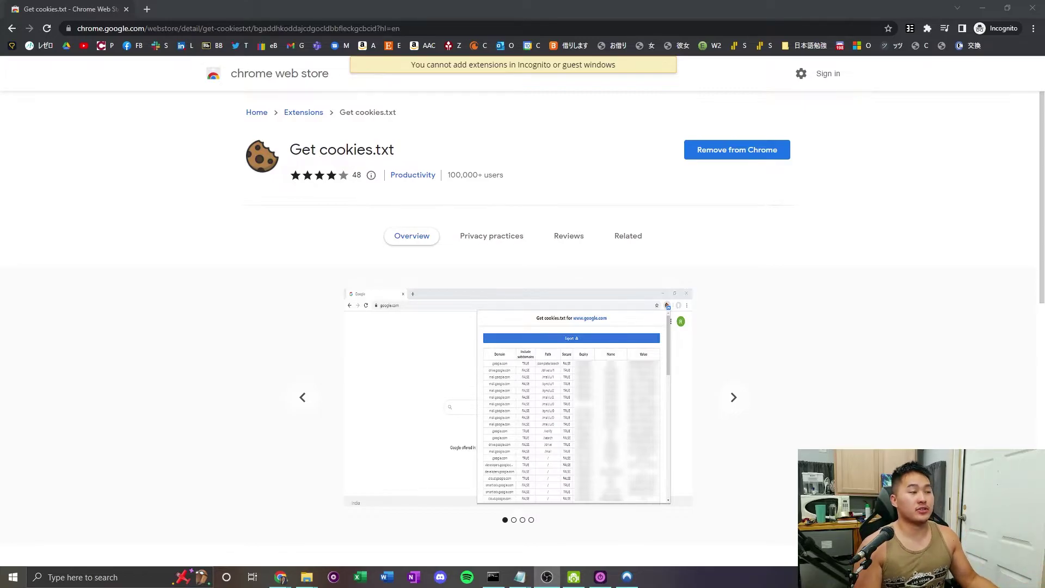
key(alt+Tab)
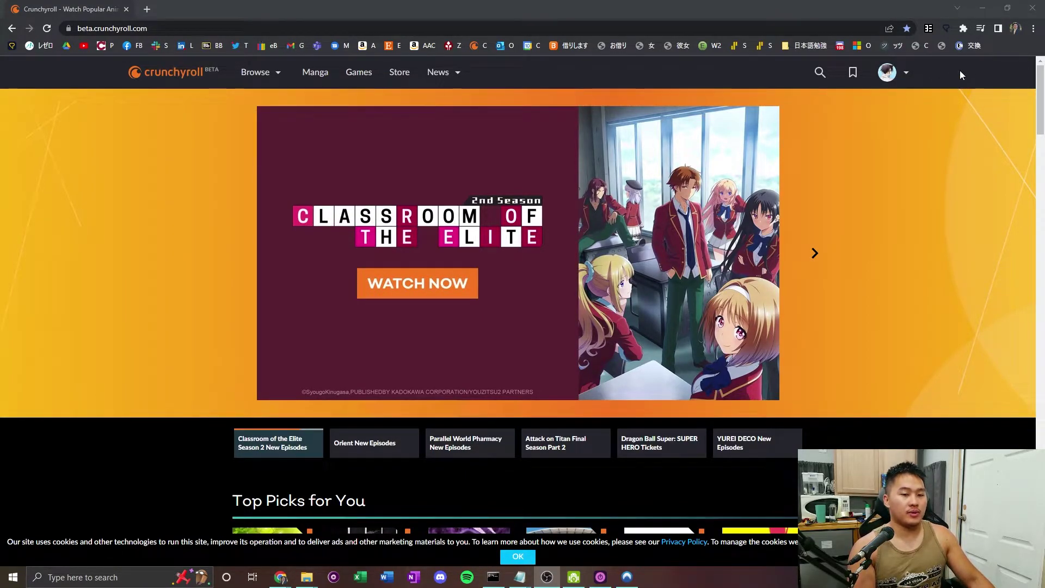
click(963, 29)
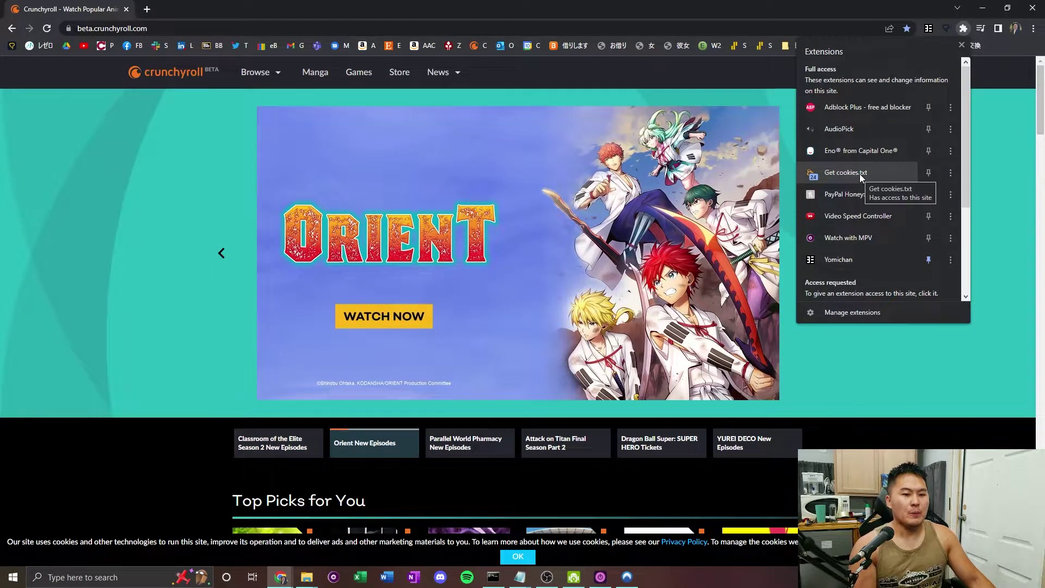
click(860, 173)
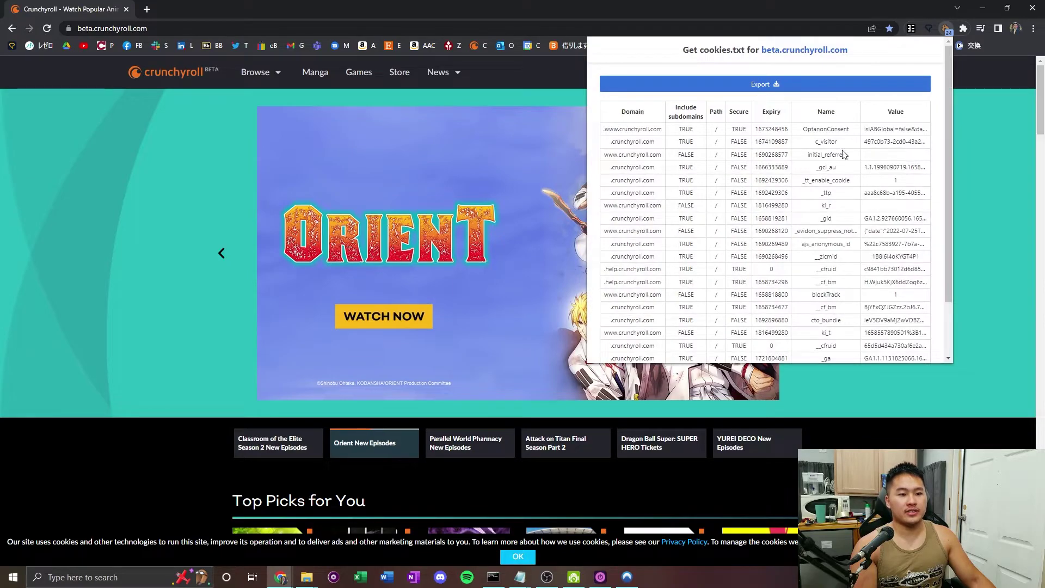
click(800, 85)
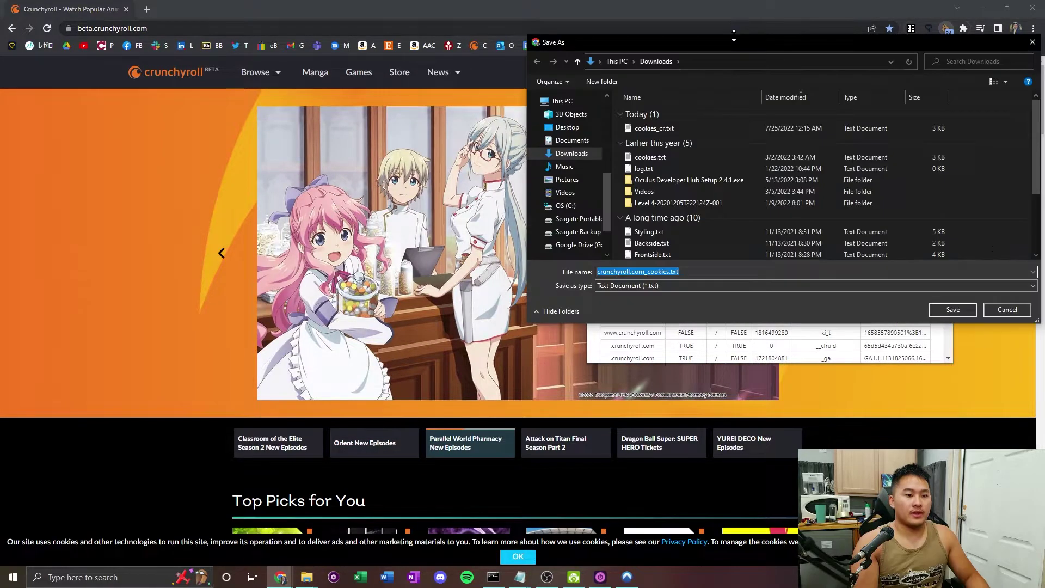
- Try to save the exported cookies as cookies_cr.txt in Downloads, cancelling the save and closing the cookie list
drag(735, 47, 562, 47)
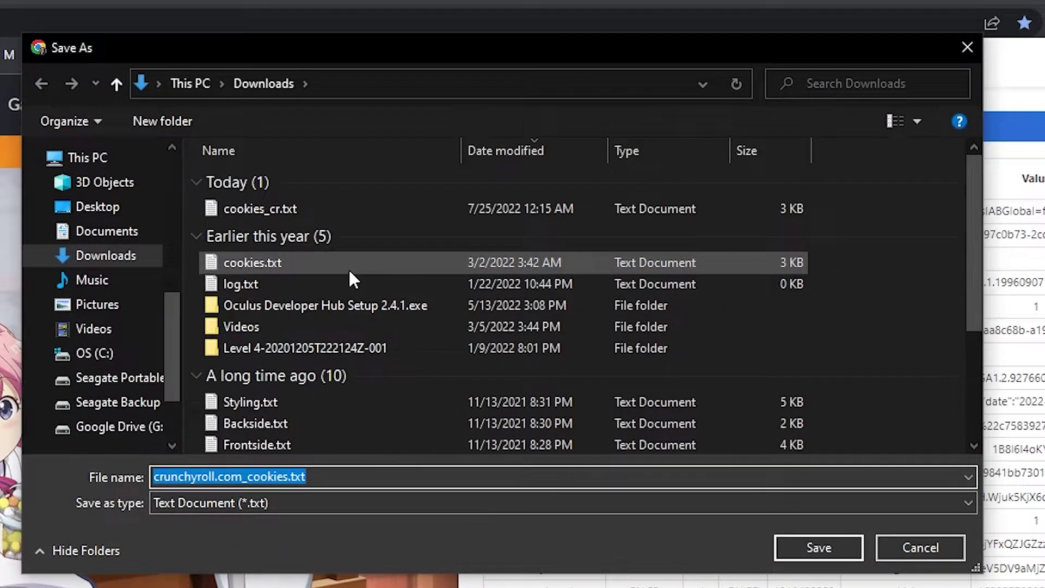
click(342, 212)
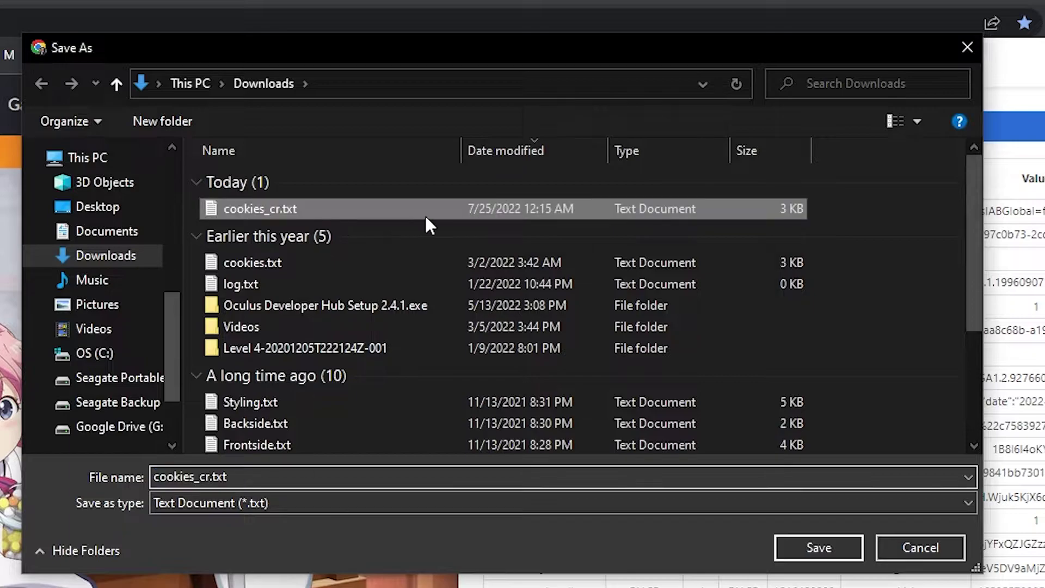
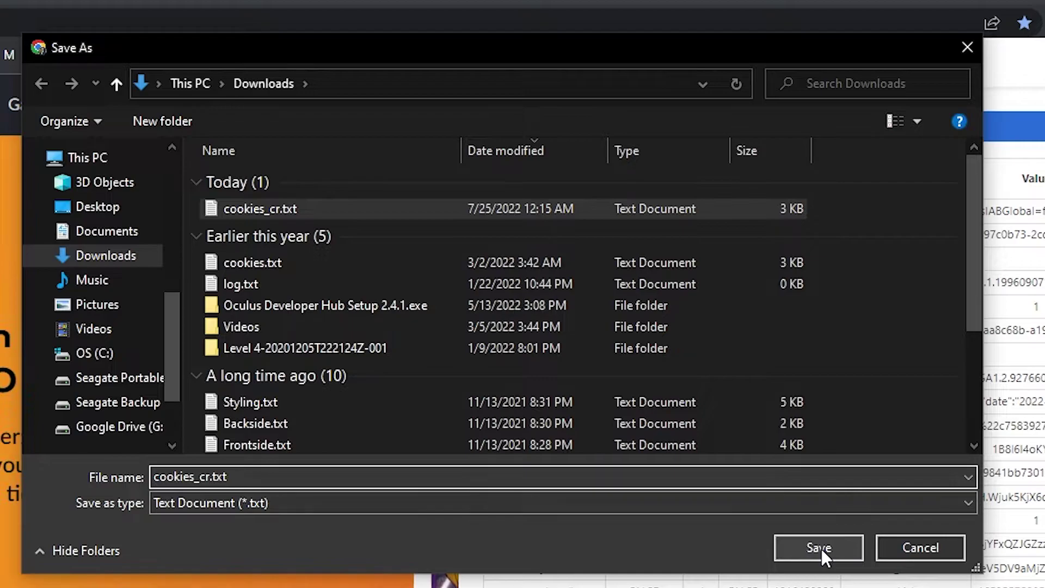
click(264, 215)
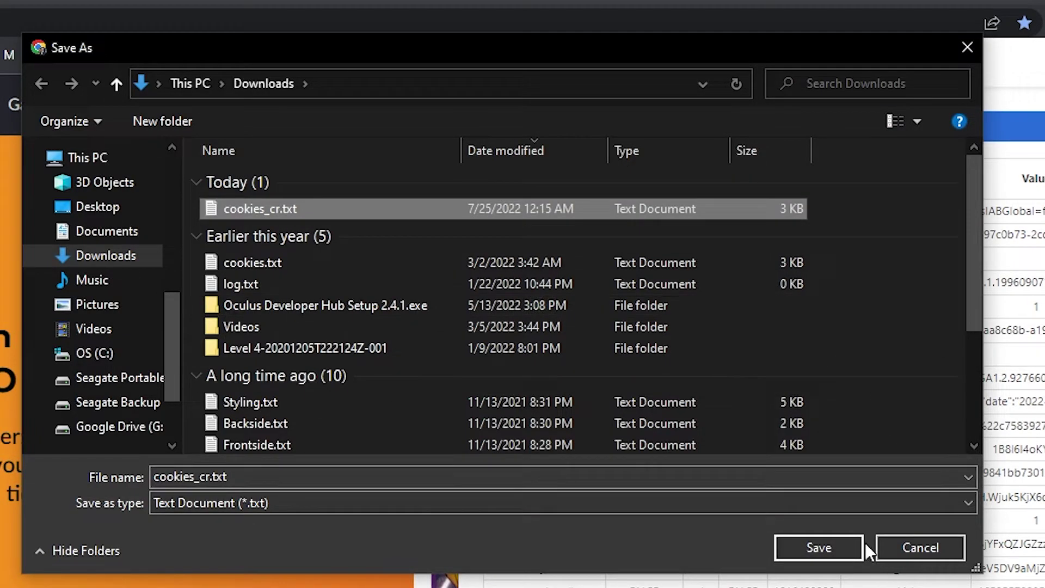
click(919, 548)
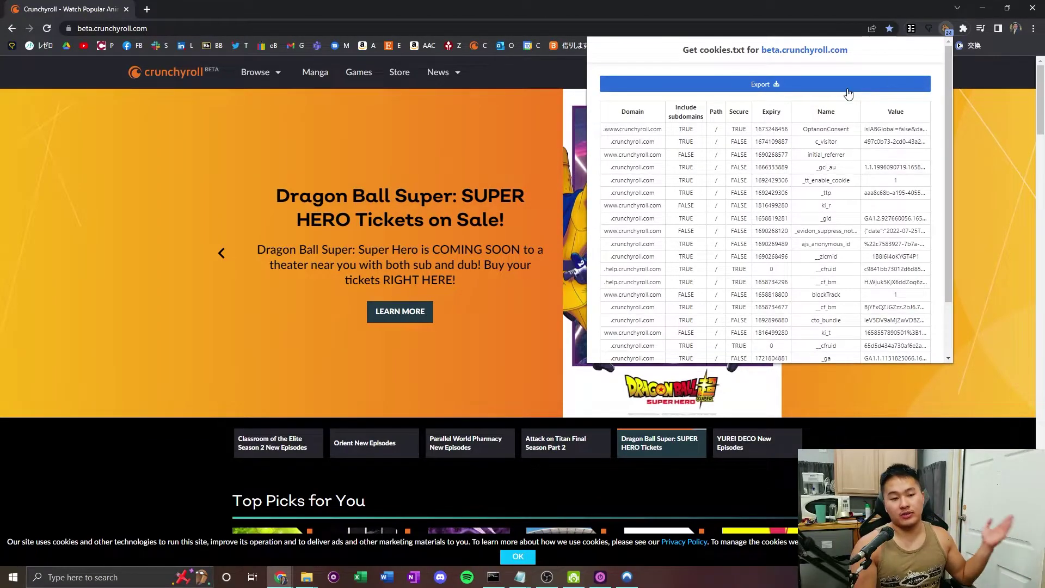
click(974, 73)
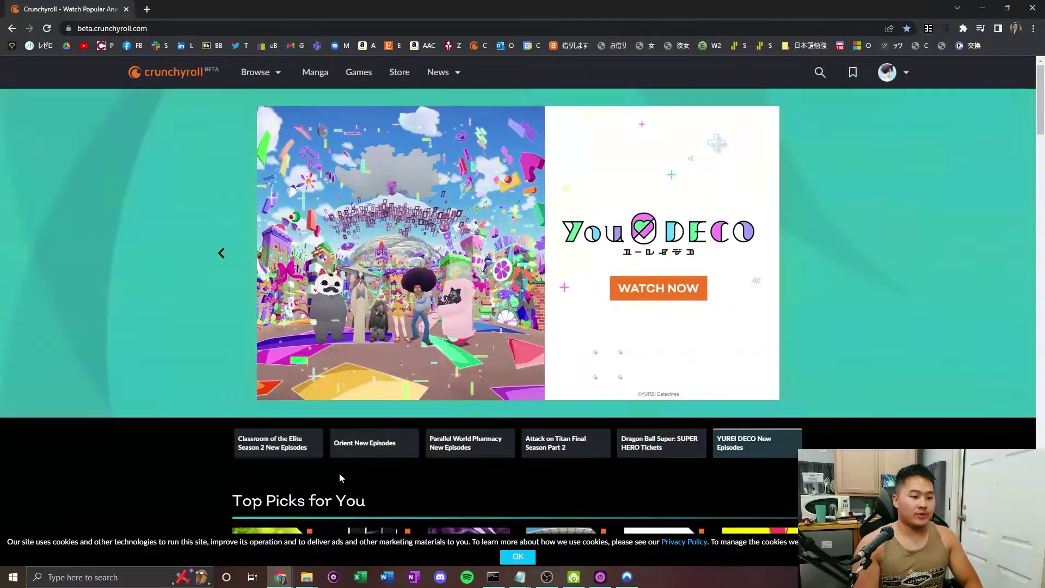
- Switch to File Explorer and open the properties of cookies_cr.txt in the Downloads folder
mouse_move(303, 581)
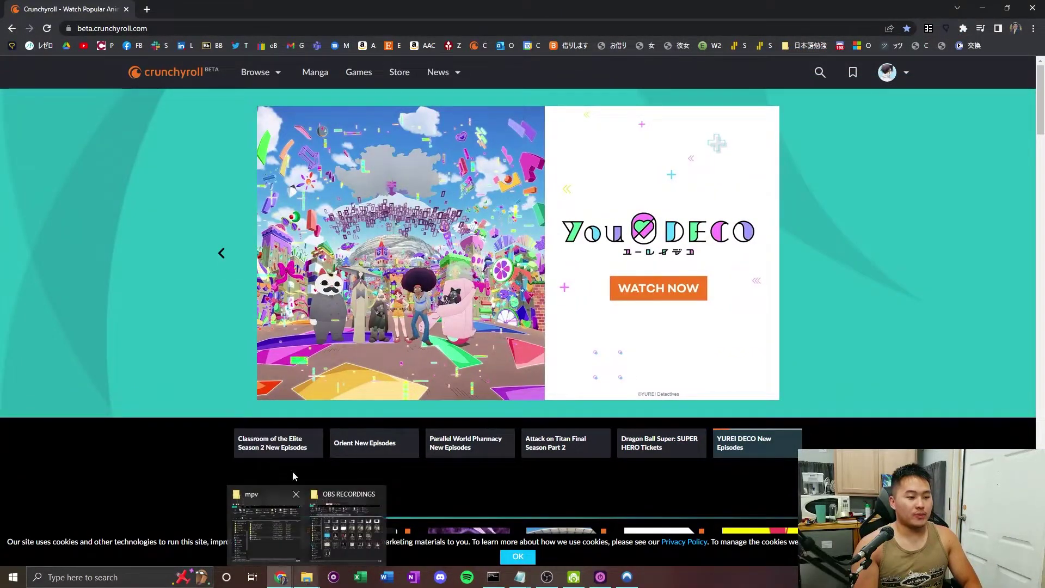
click(266, 524)
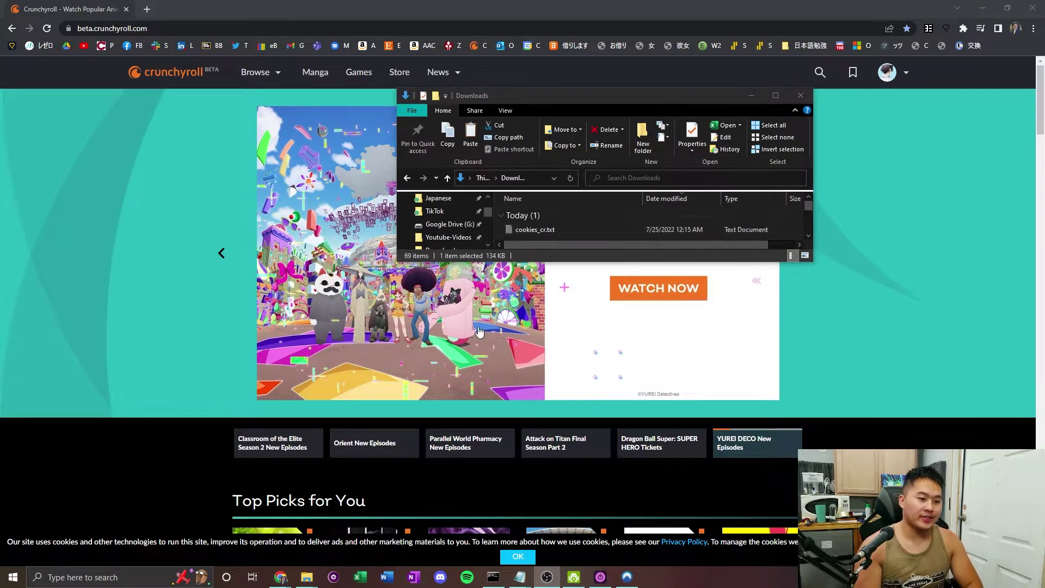
click(585, 232)
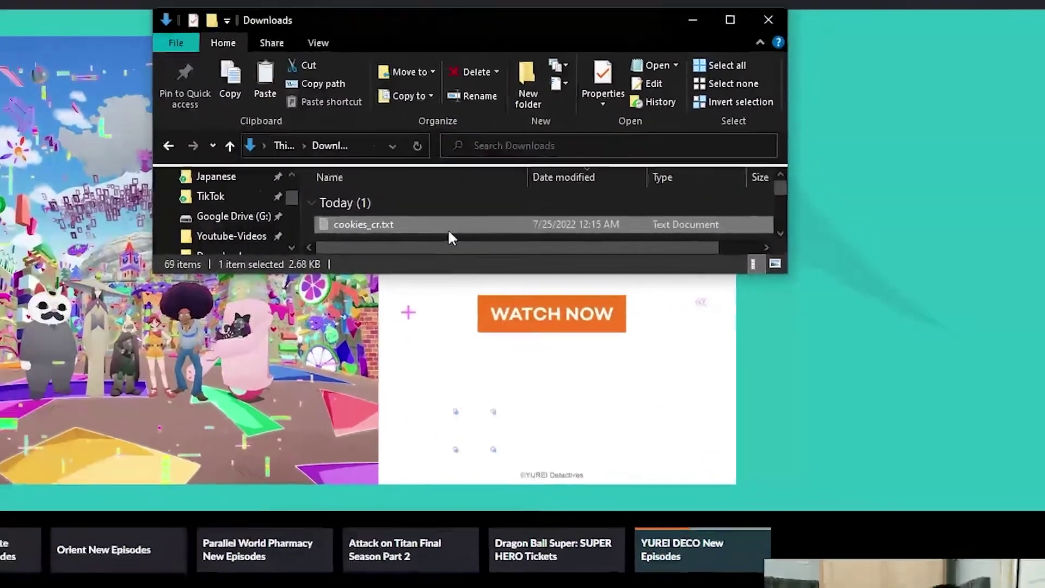
right_click(588, 232)
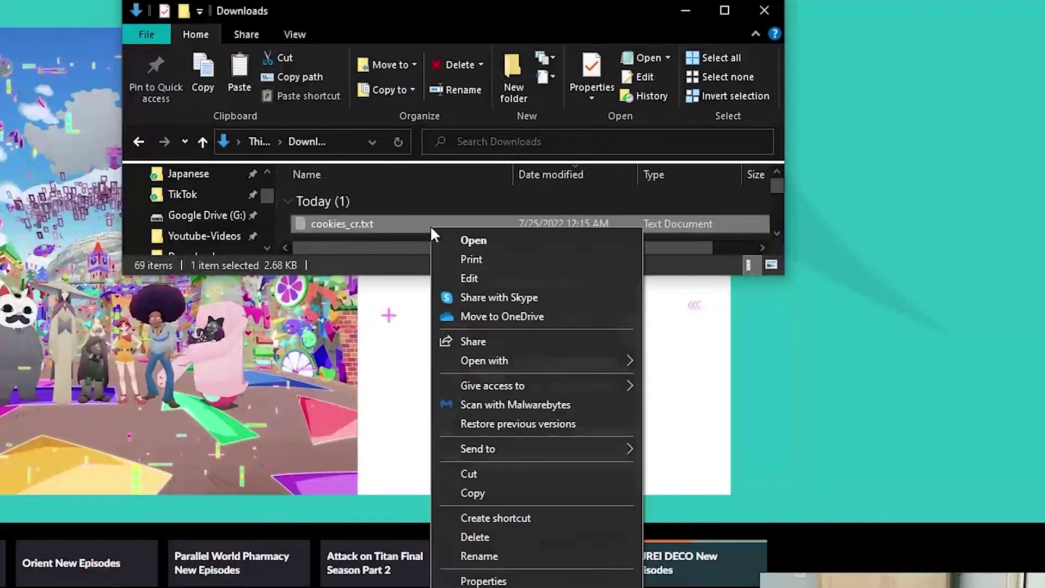
click(483, 581)
drag(601, 252, 673, 201)
- Copy the folder path of cookies_cr.txt from its properties and move the properties window clear of the file list
drag(710, 351, 595, 346)
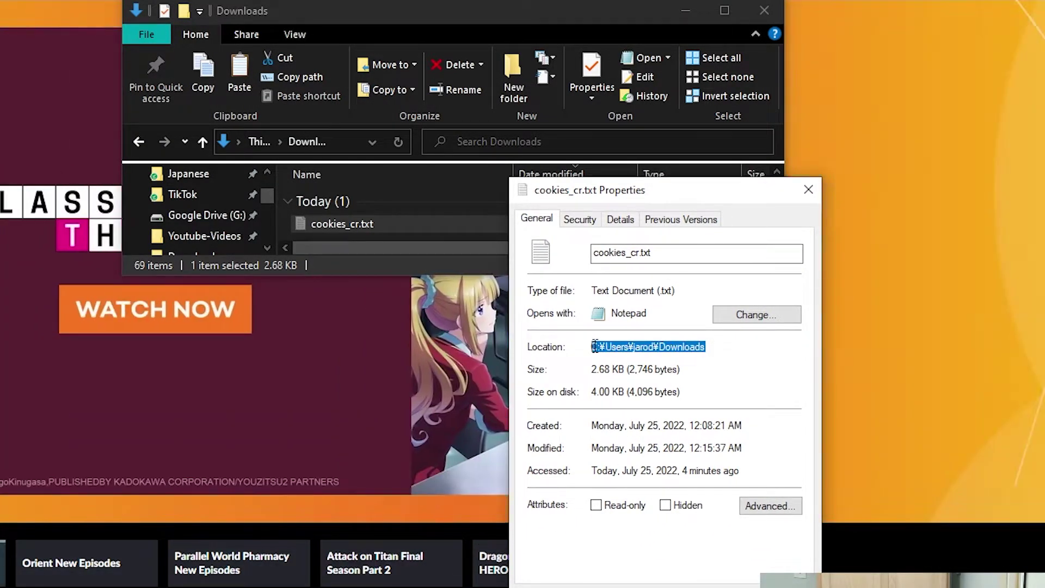
right_click(652, 354)
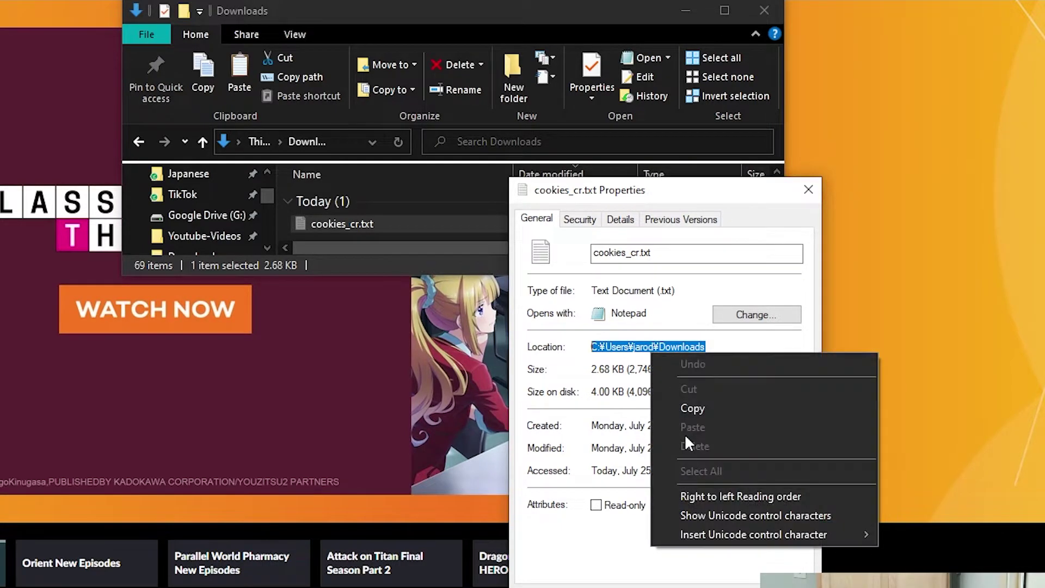
click(693, 405)
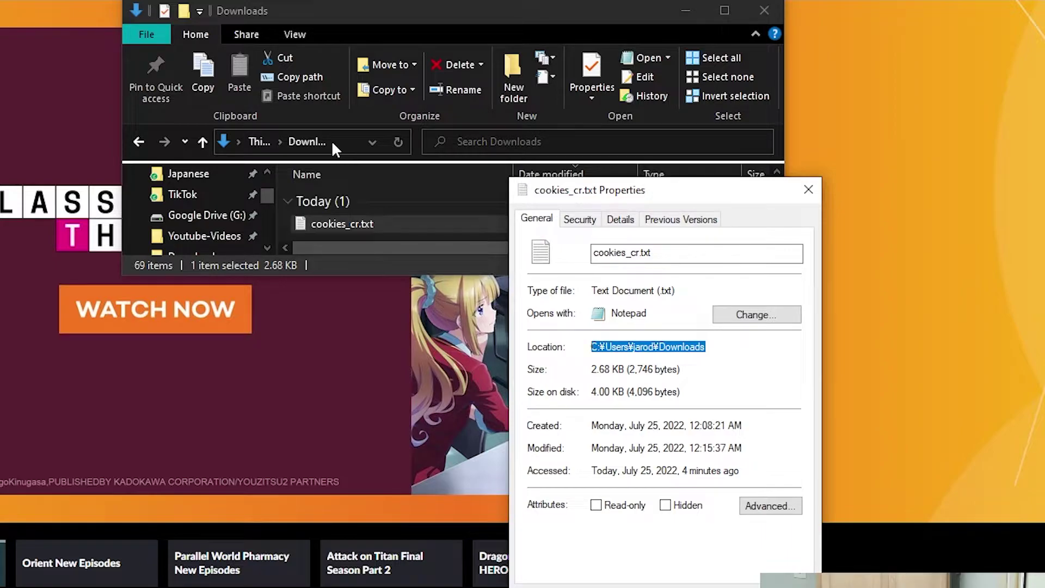
right_click(659, 348)
click(626, 203)
drag(626, 204, 918, 164)
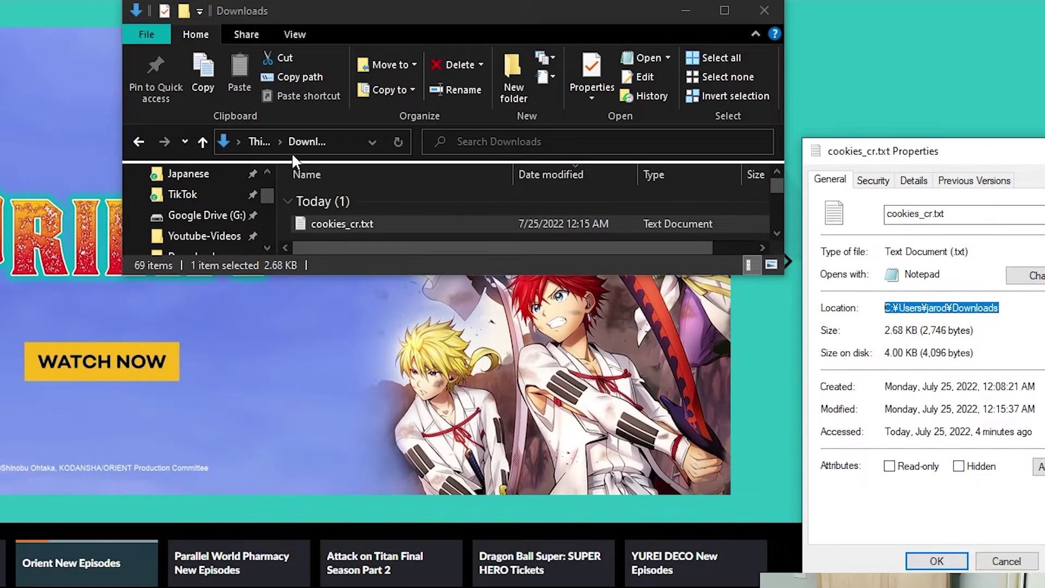
- Go to the %appdata% folder in File Explorer and enlarge the window to show more of its folders
click(293, 142)
click(345, 142)
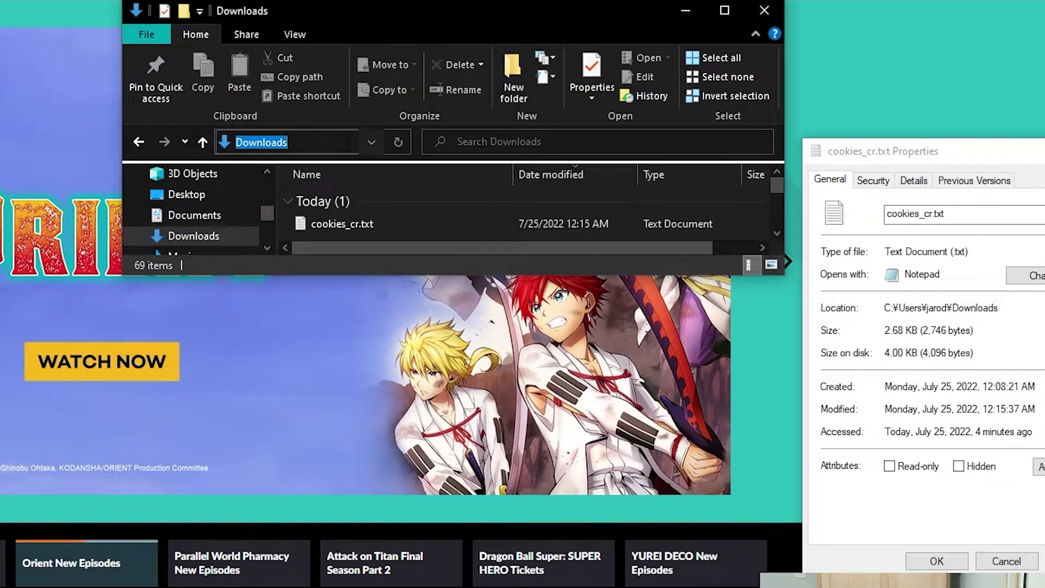
text(%appdata%)
key(Return)
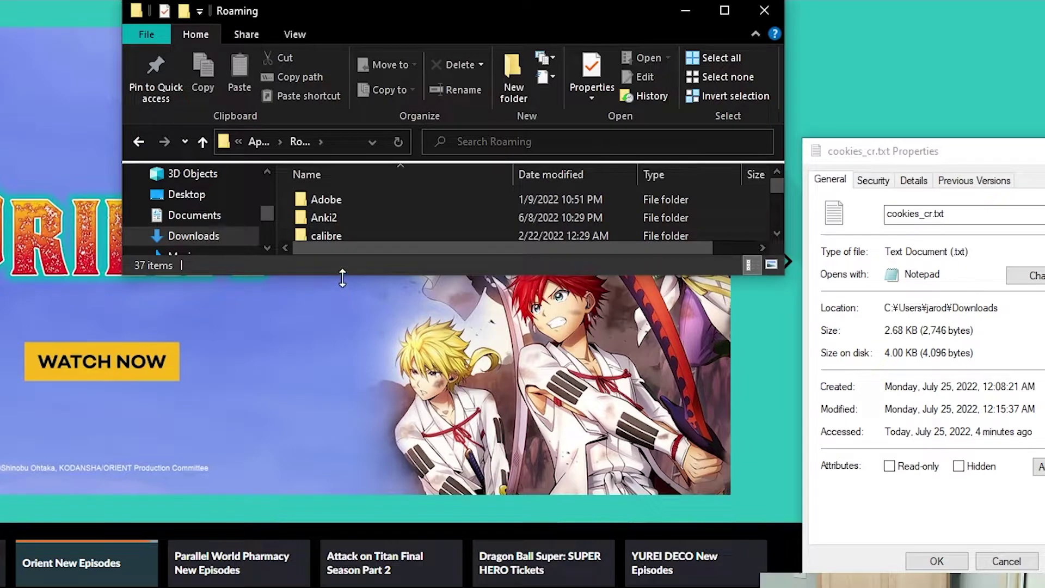
drag(342, 278, 340, 585)
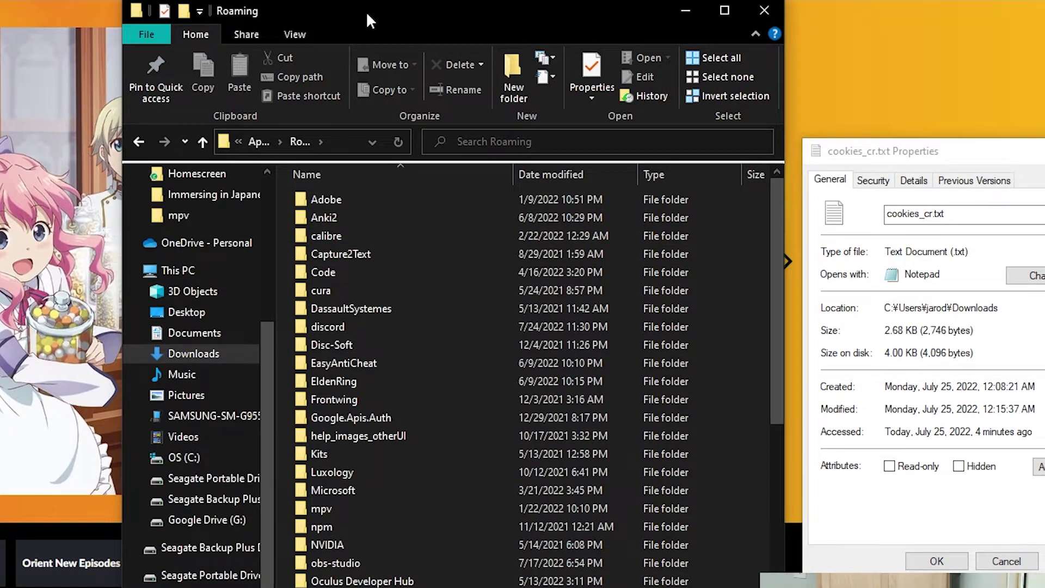
drag(365, 11, 246, 11)
- Open the mpv.conf file from Example_video_folder inside the mpv folder
scroll(261, 452, down, 1)
double_click(229, 440)
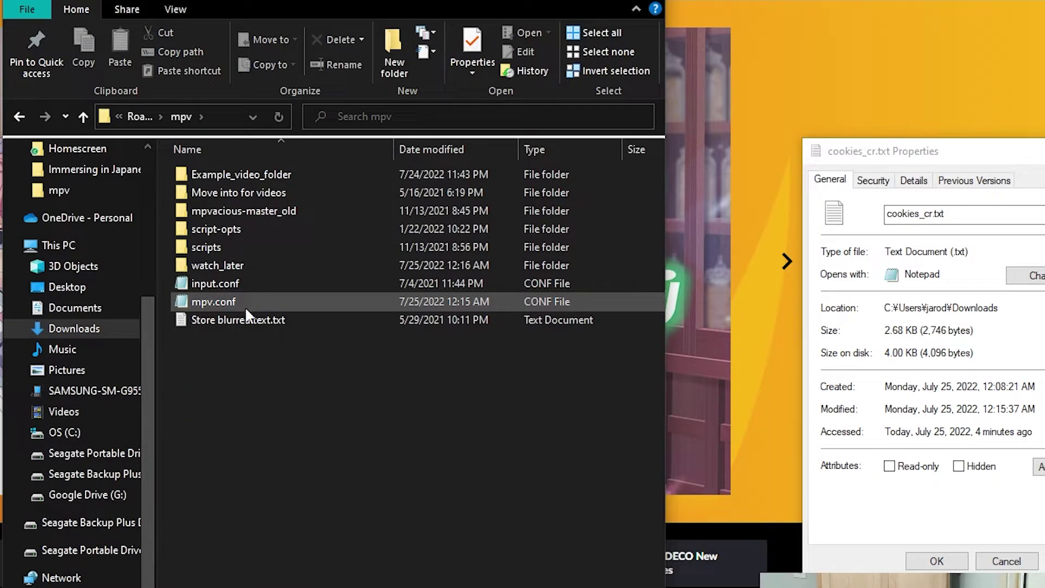
double_click(283, 174)
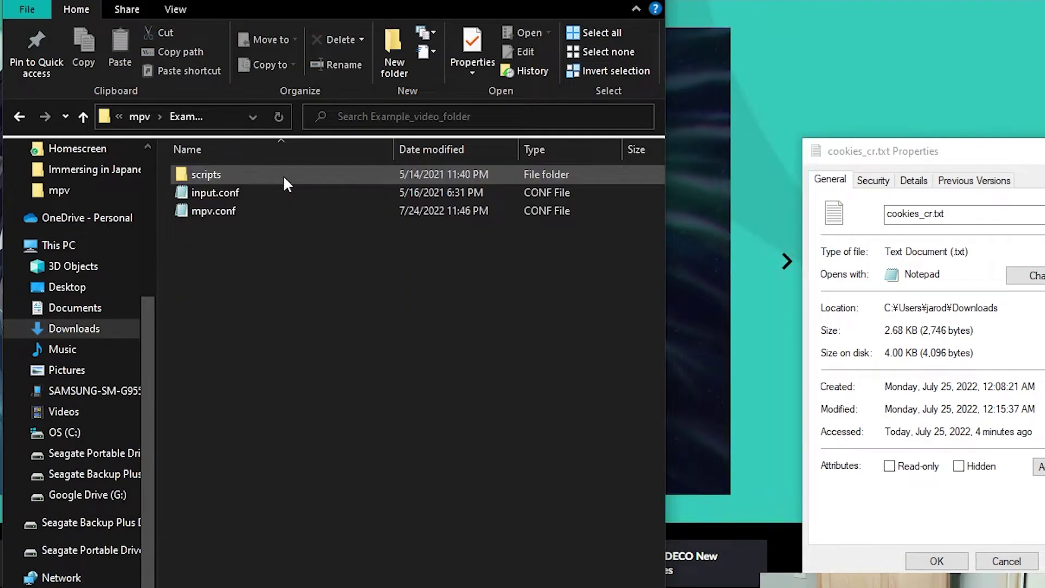
double_click(257, 213)
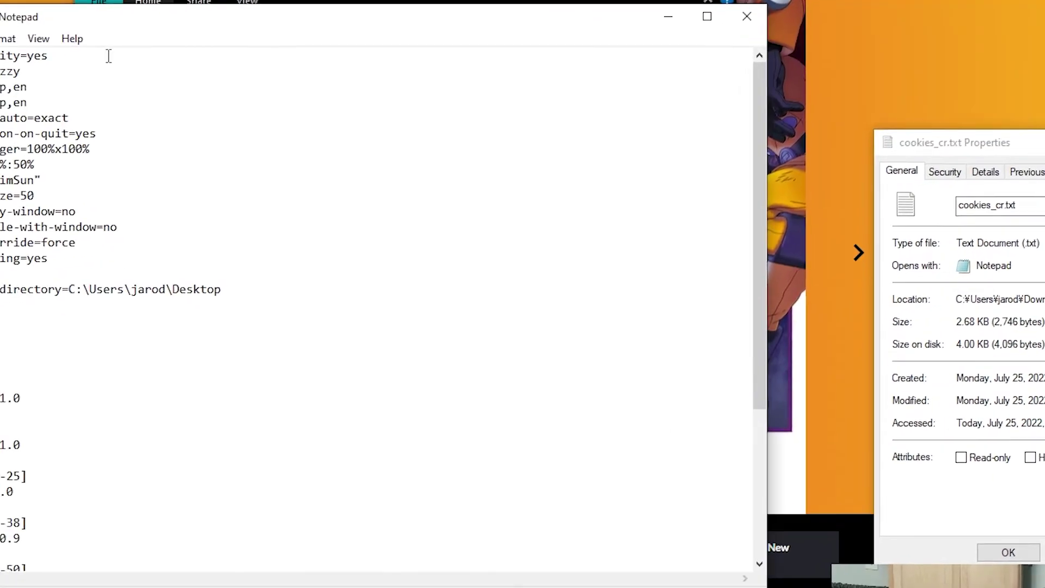
- Paste the copied Downloads path on its own line above the [Default] section in mpv.conf
key(Return)
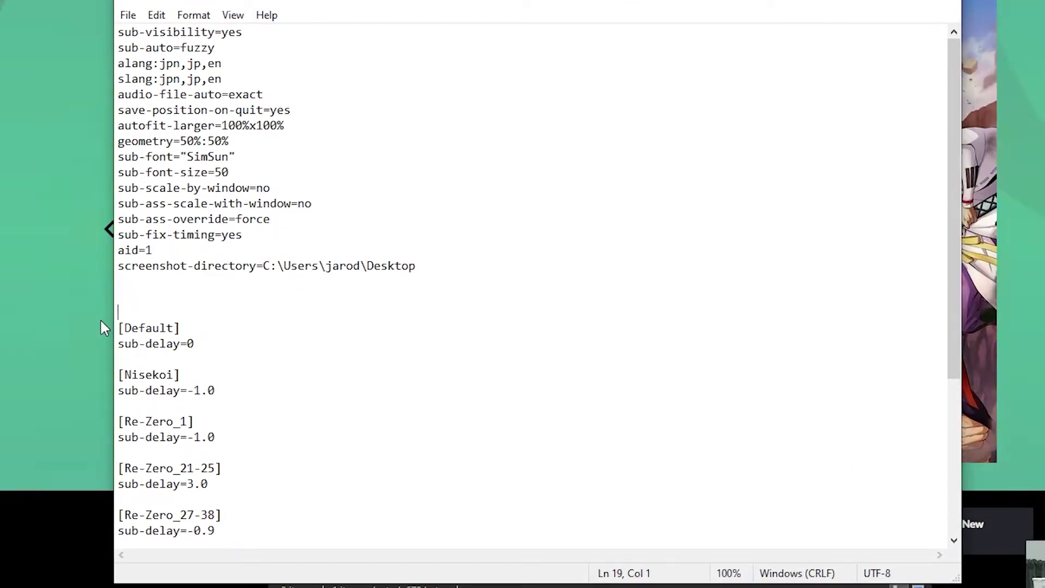
key(ctrl+v)
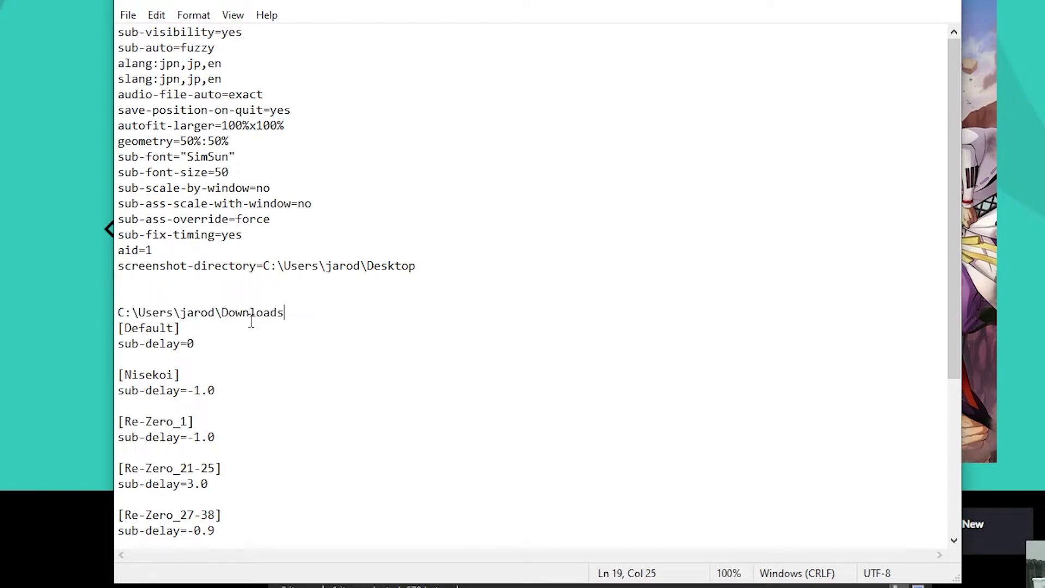
key(Return)
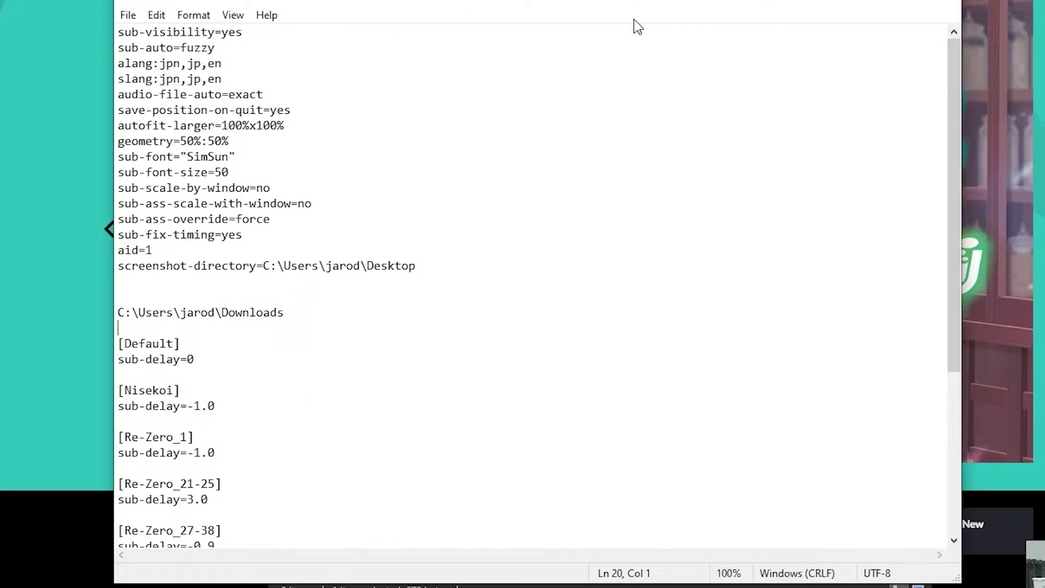
- Enter ytdl-raw-options=cookies= on the line above the pasted Downloads path
key(Up)
key(Up)
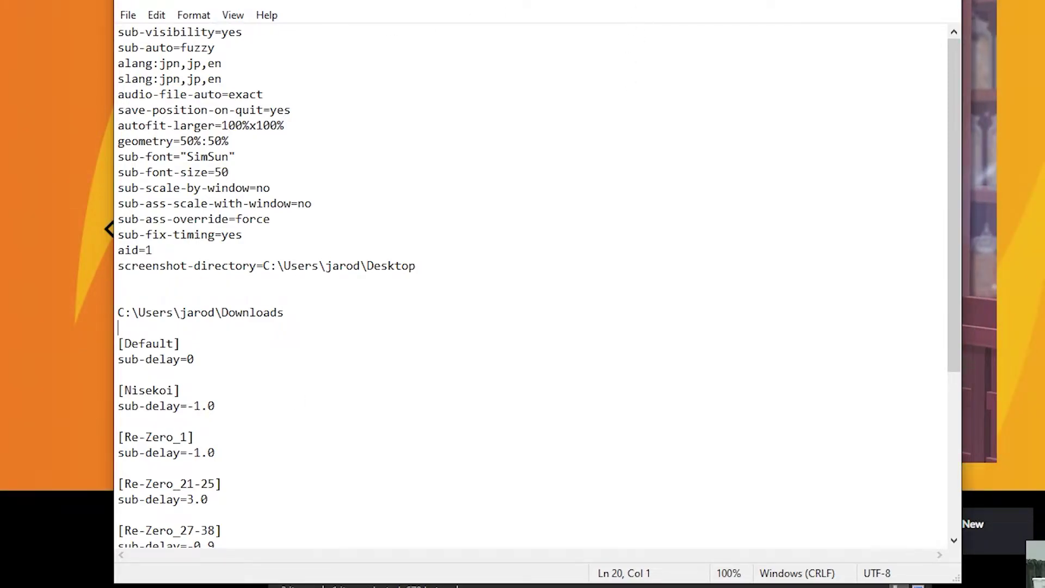
text(yt)
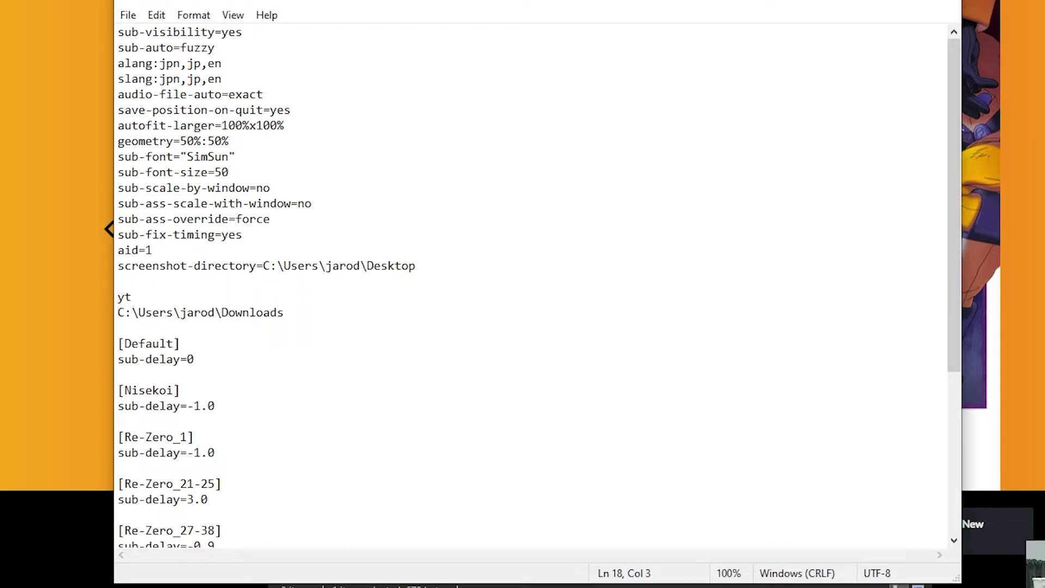
text(dl-raw-options)
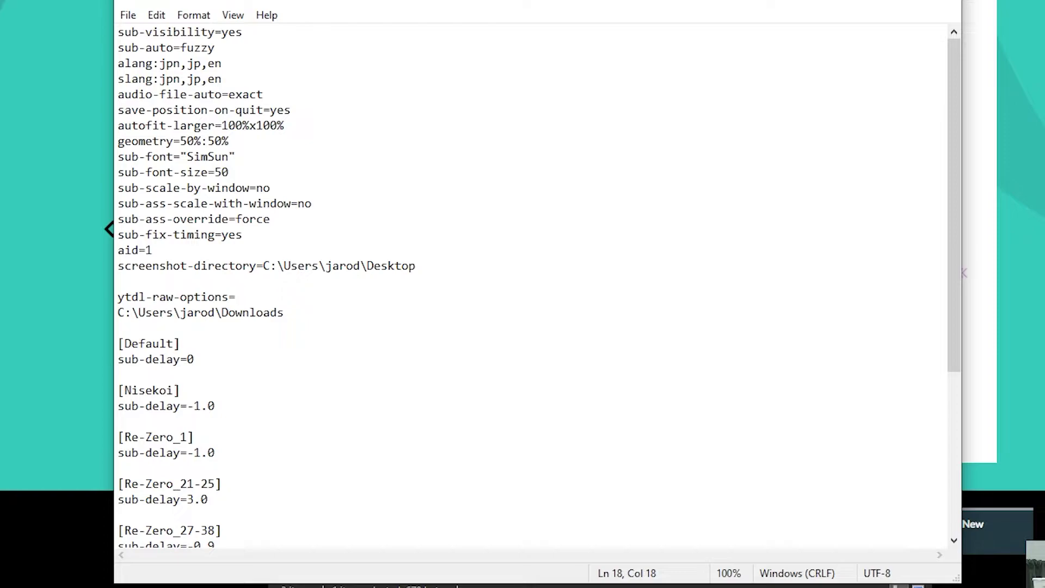
text(=cookier)
click(167, 328)
key(Up)
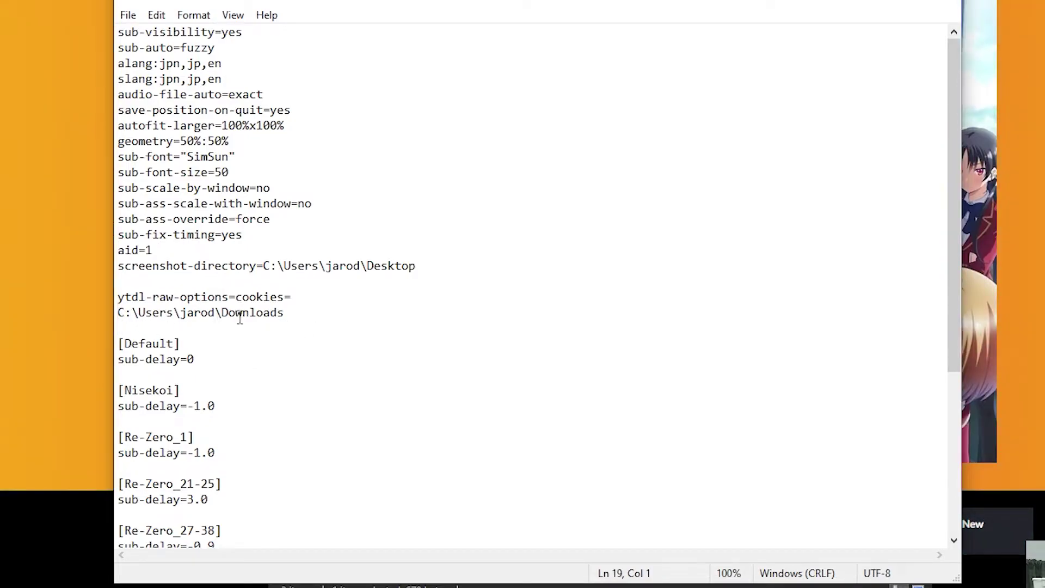
- Move the Downloads path to the end of the ytdl-raw-options=cookies= line
drag(279, 318, 120, 318)
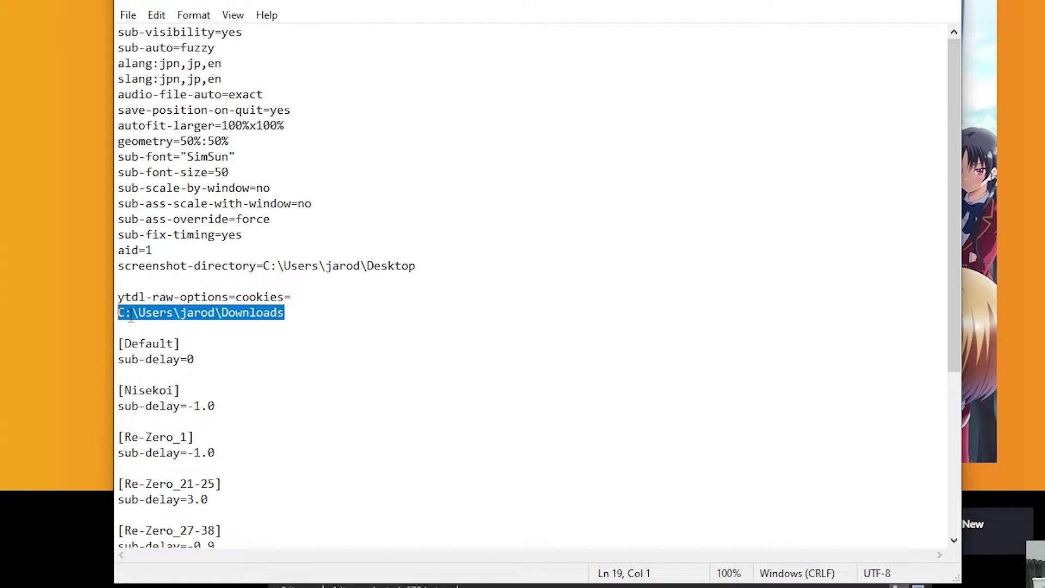
right_click(223, 308)
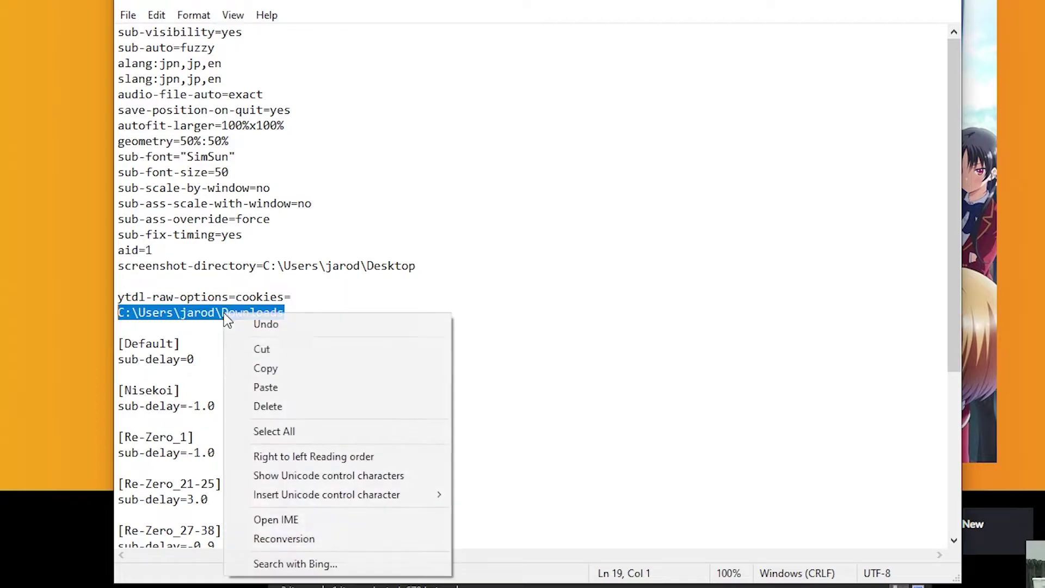
click(269, 351)
click(326, 299)
key(ctrl+v)
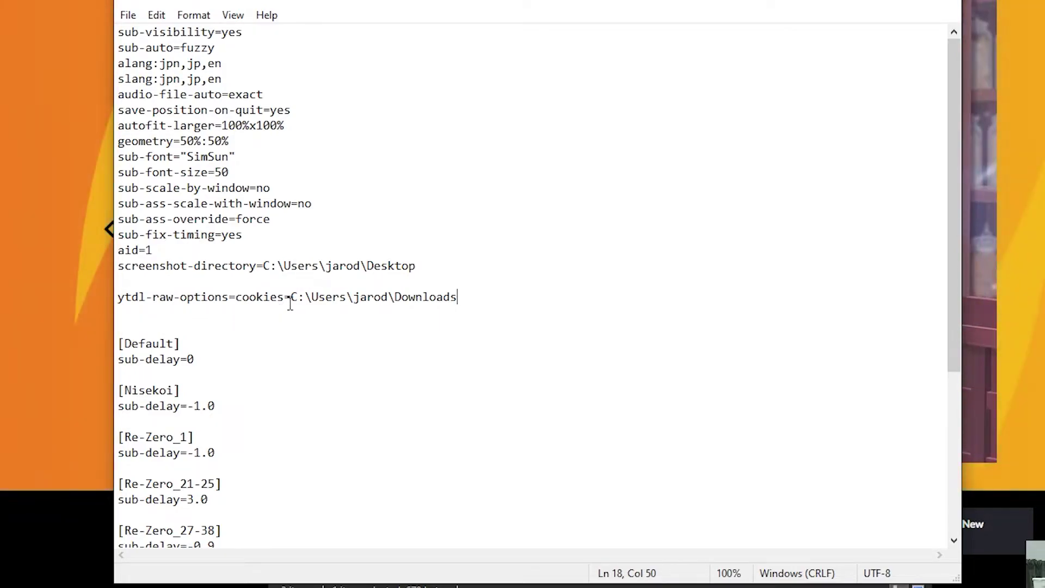
- Append \cookies_cr.txt to the Downloads path in the ytdl-raw-options line
drag(292, 298, 469, 296)
click(481, 296)
text(\cookies)
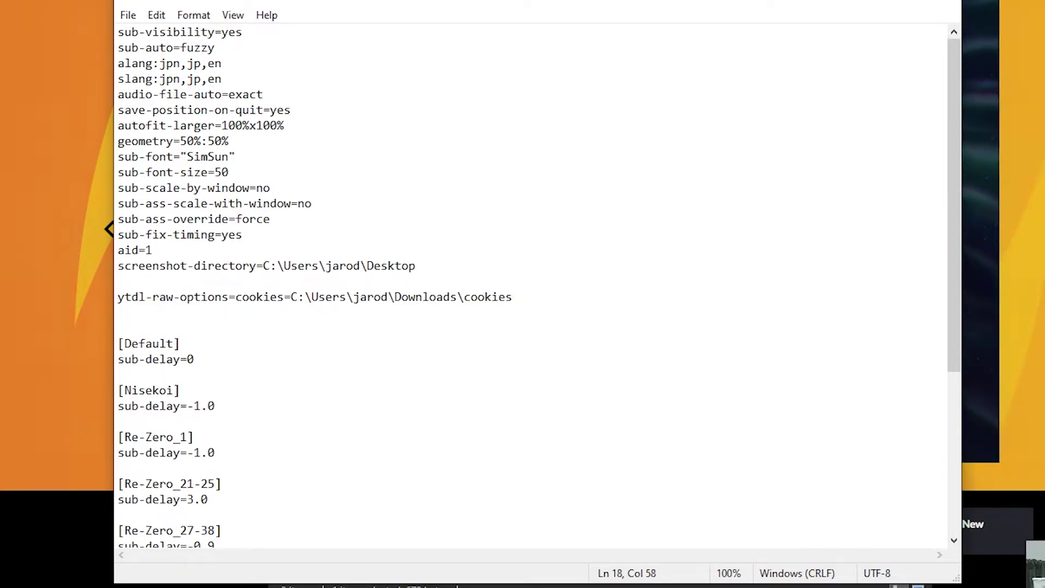
text()_)
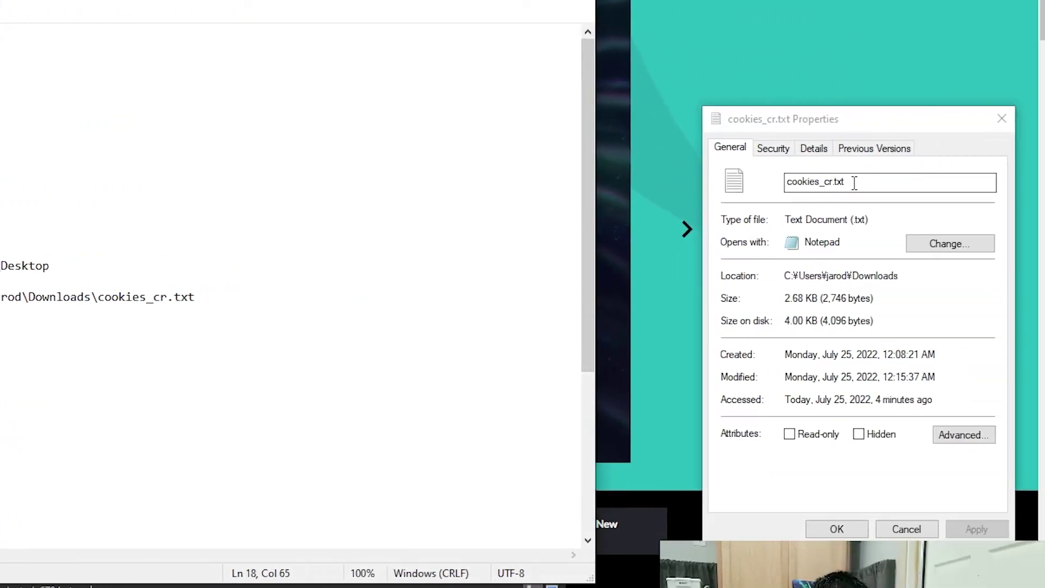
- Copy the file name cookies_cr.txt from its properties window and return to the [Default] line in mpv.conf
right_click(802, 182)
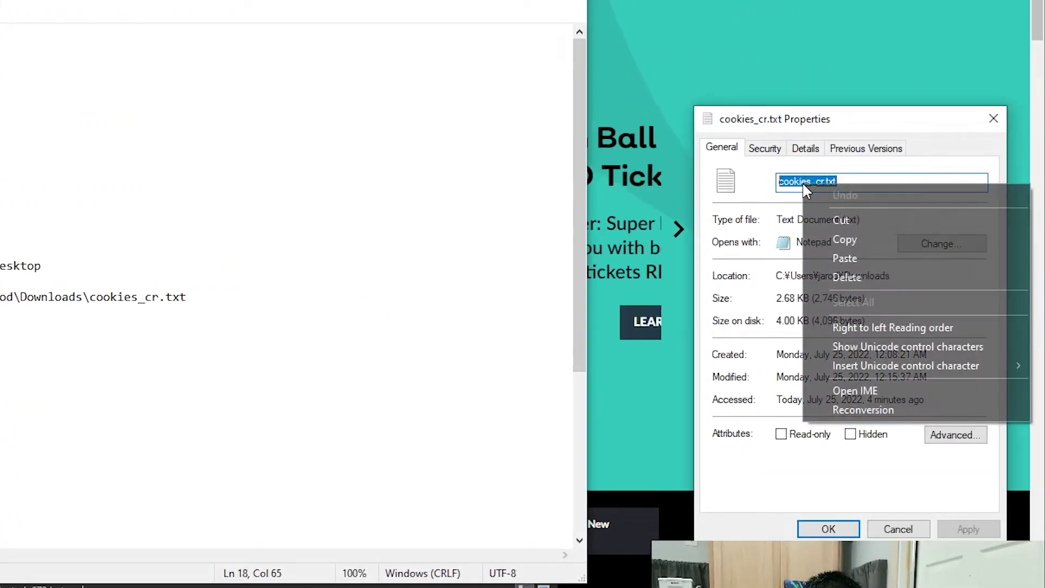
click(834, 237)
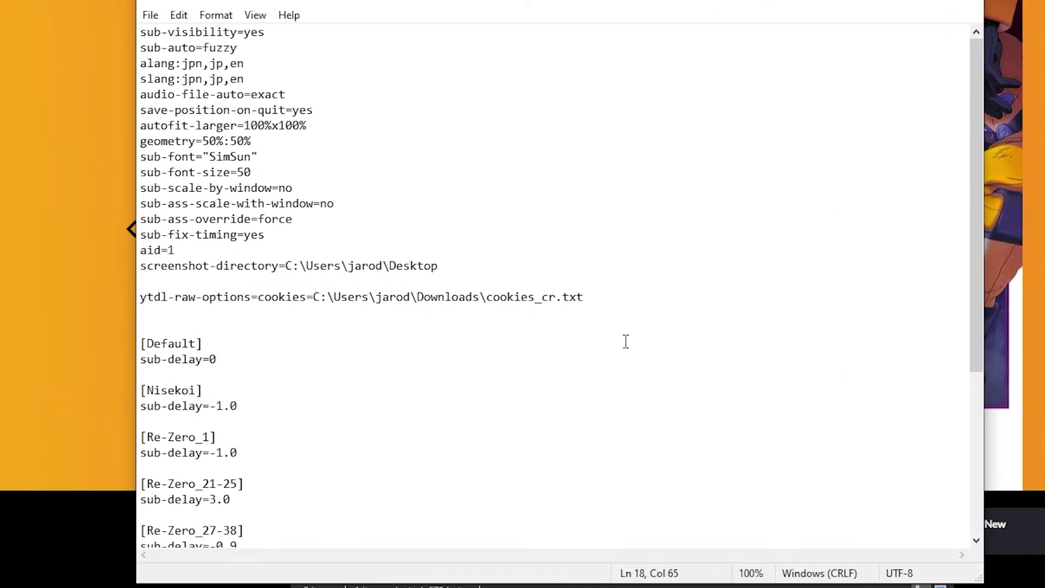
click(221, 344)
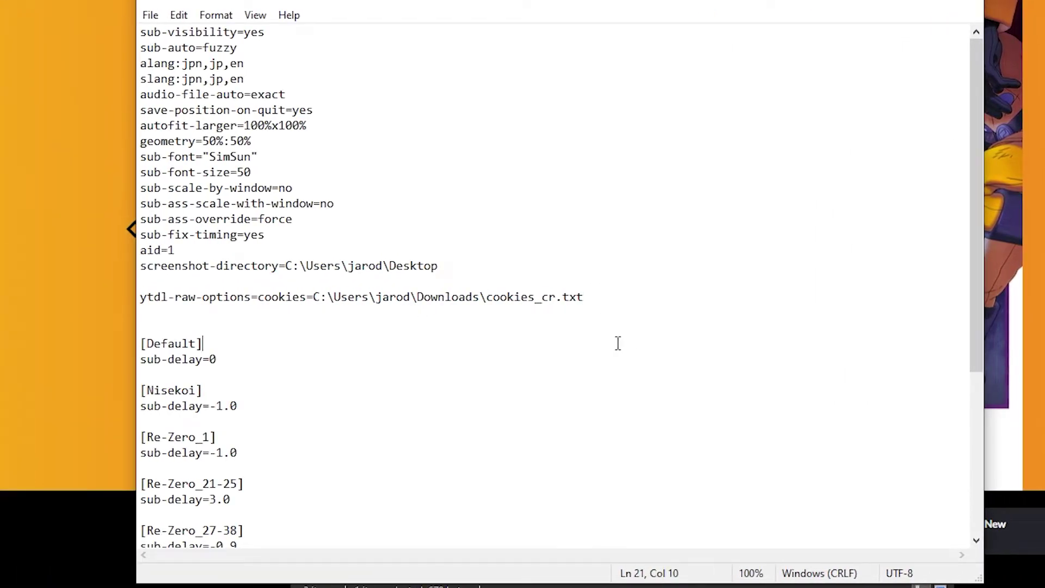
- Save mpv.conf and remove the extra blank line above the [Default] section
click(150, 15)
click(184, 96)
click(669, 310)
key(BackSpace)
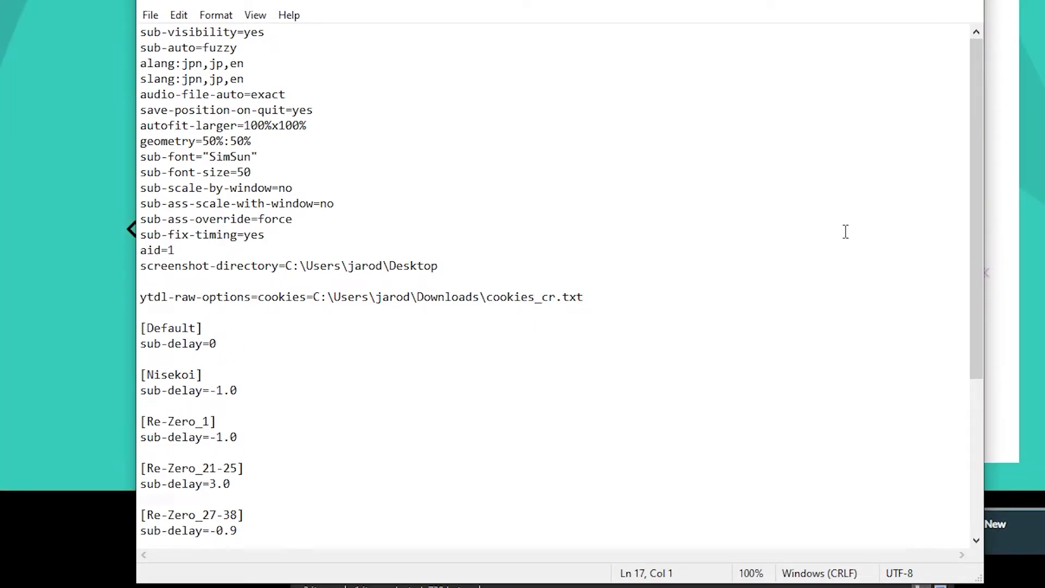
click(618, 303)
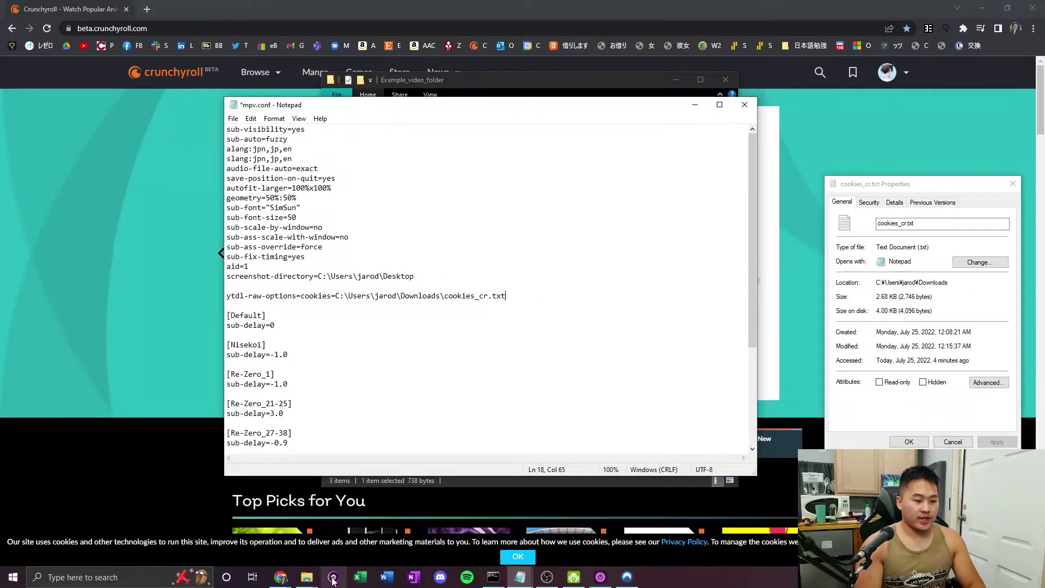
- Launch mpv and place its empty player window beside the mpv.conf window, keeping the configuration text in view
click(333, 577)
drag(485, 258, 732, 160)
click(488, 345)
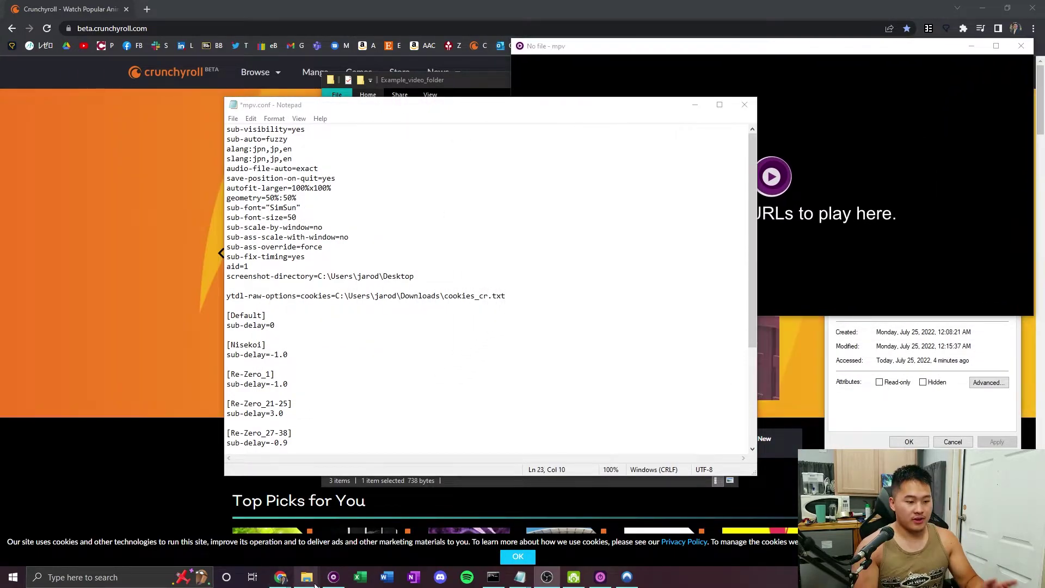
- Open the mpv folder inside Program Files on the OS (C:) drive
mouse_move(306, 577)
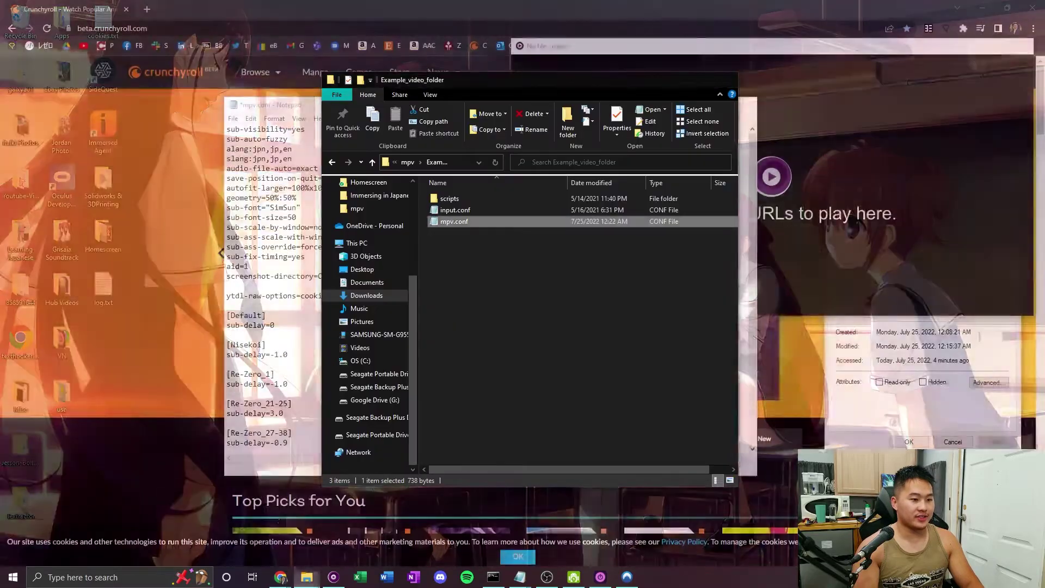
click(269, 530)
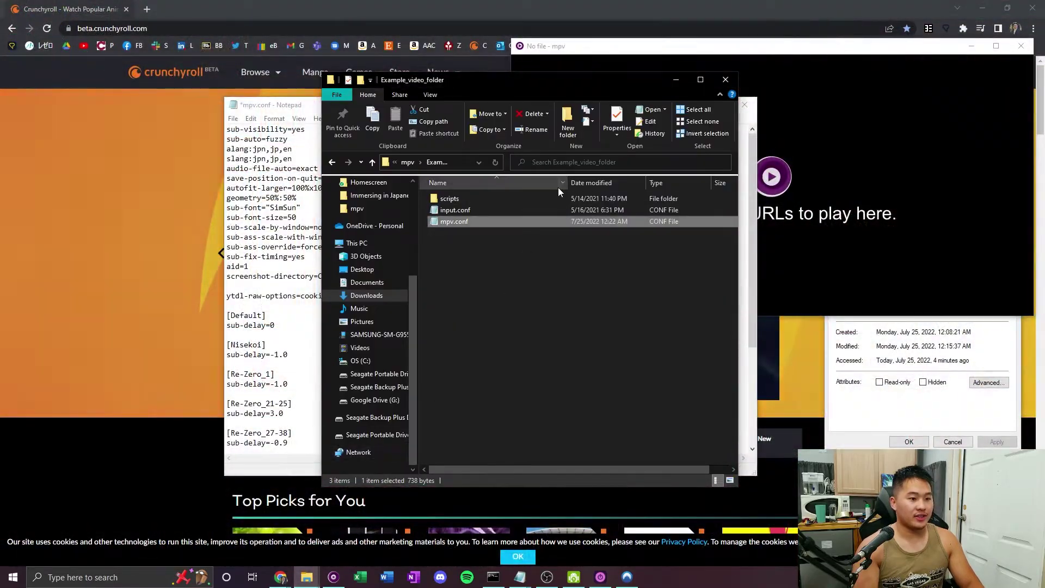
click(365, 246)
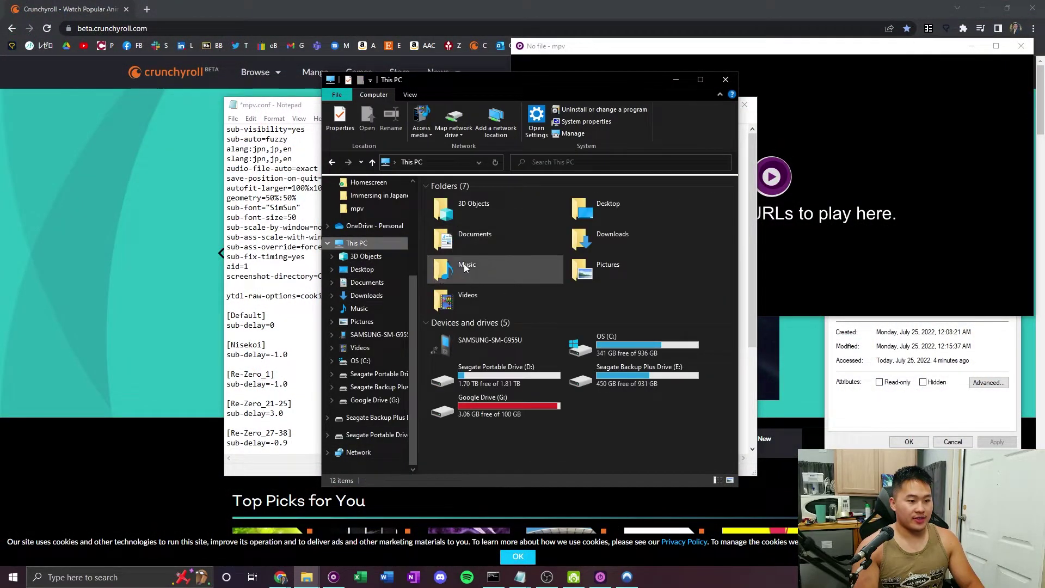
double_click(649, 340)
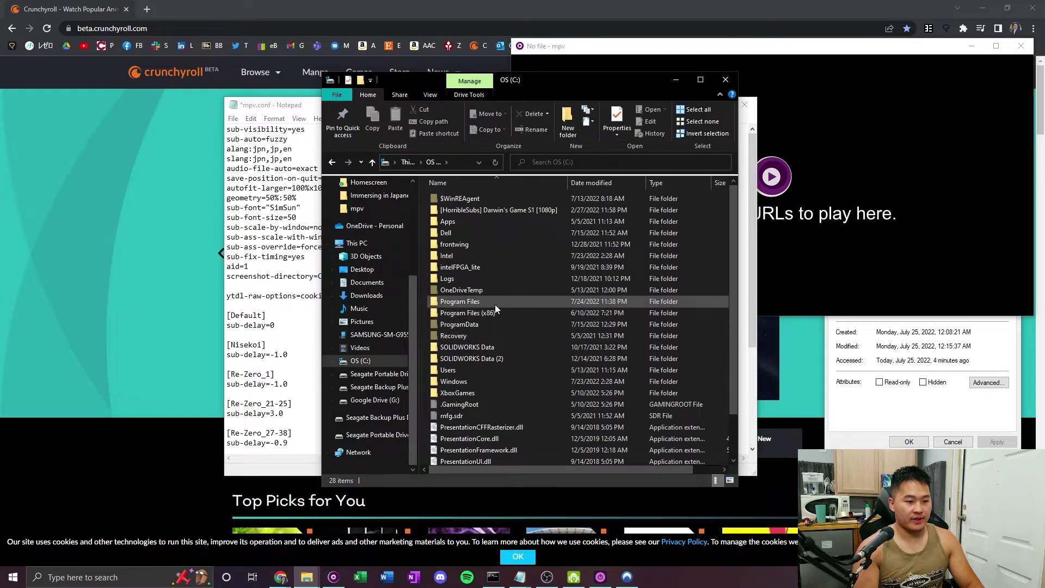
click(494, 302)
double_click(494, 302)
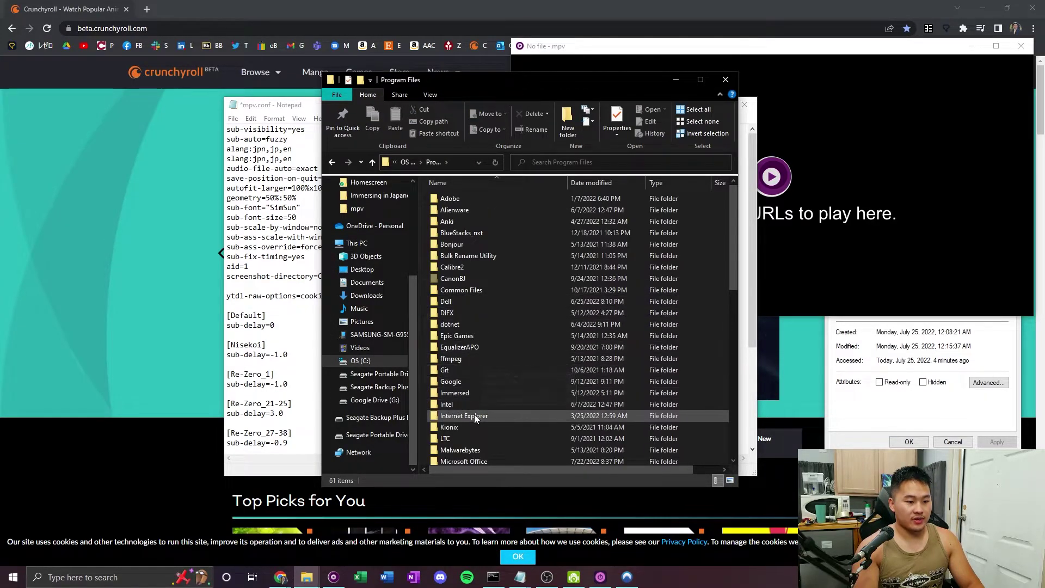
scroll(472, 405, down, 5)
double_click(478, 378)
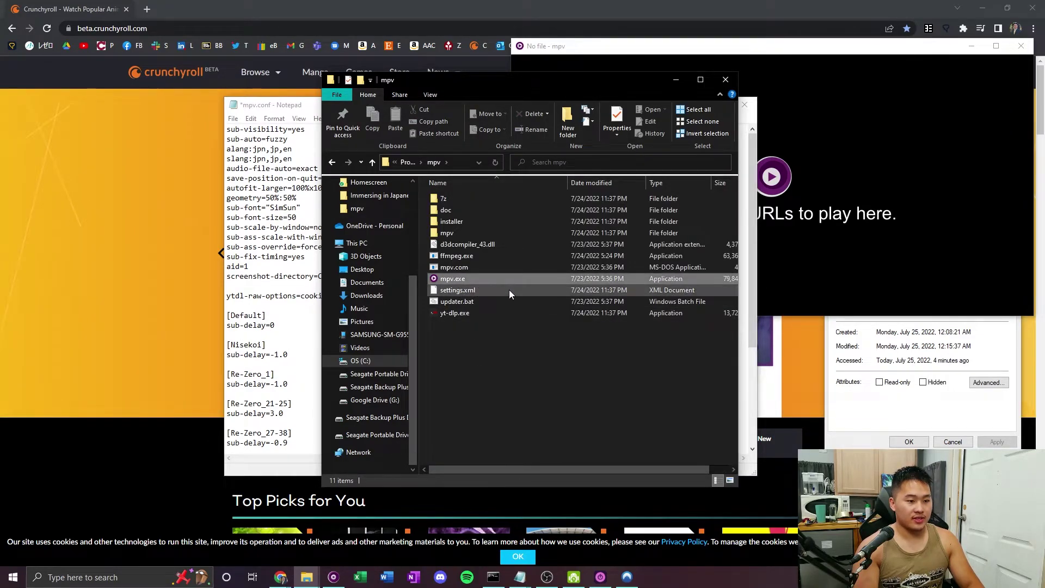
- Look up the option for pinning mpv.exe to the taskbar, close the folder window and return to the mpv player
click(496, 281)
right_click(494, 283)
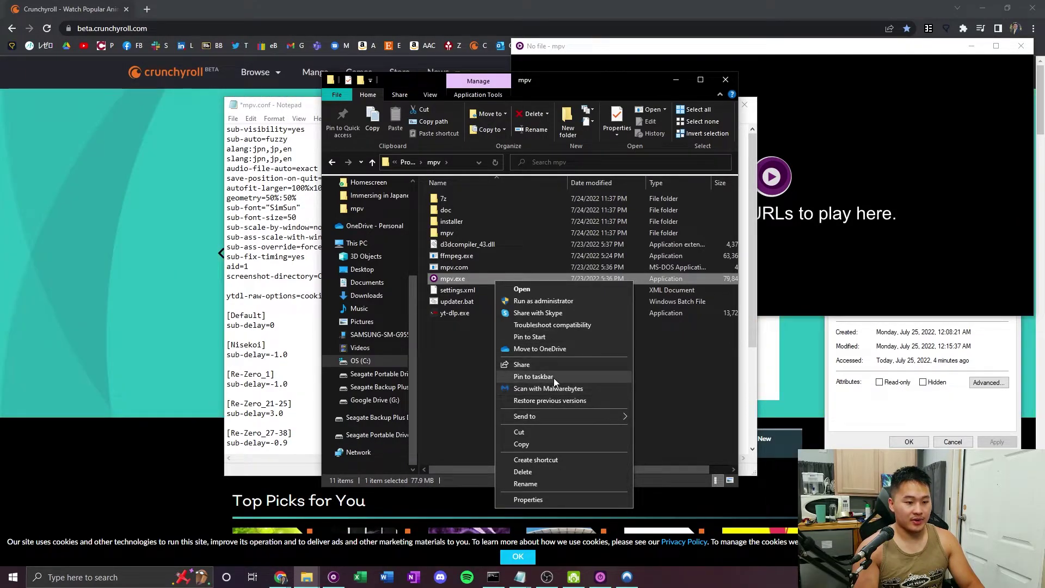
click(483, 377)
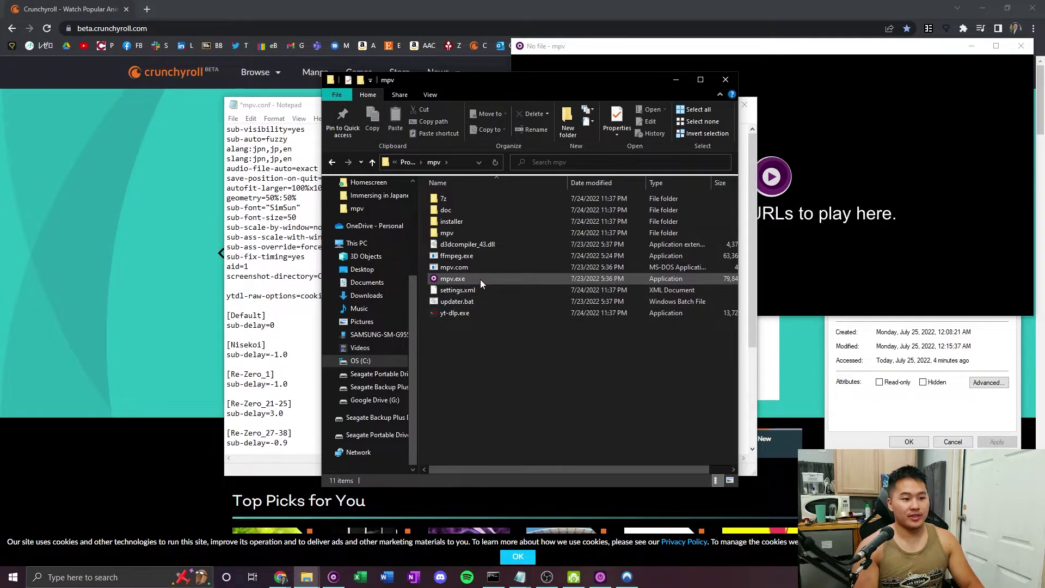
click(726, 80)
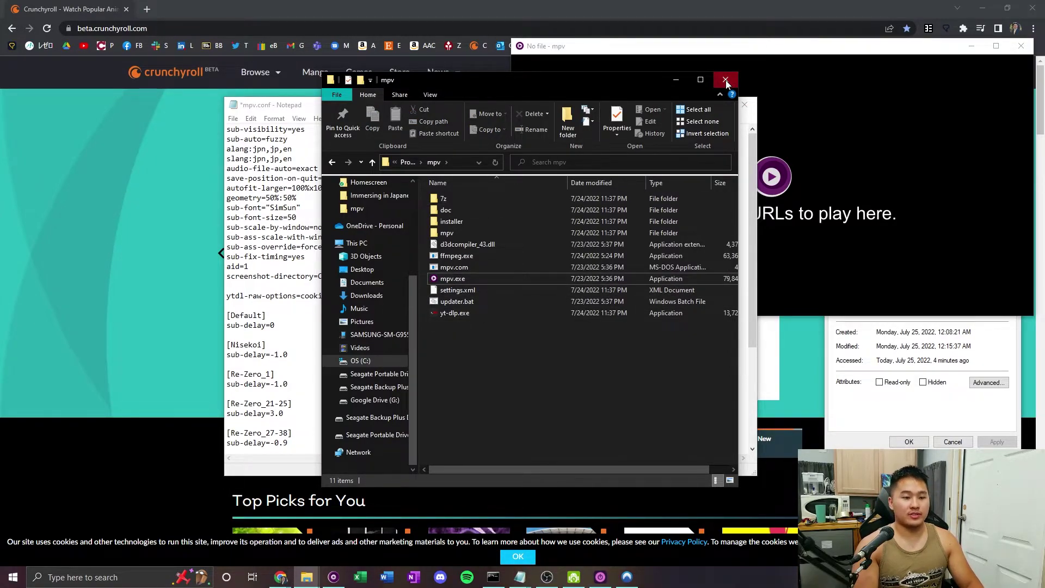
click(885, 108)
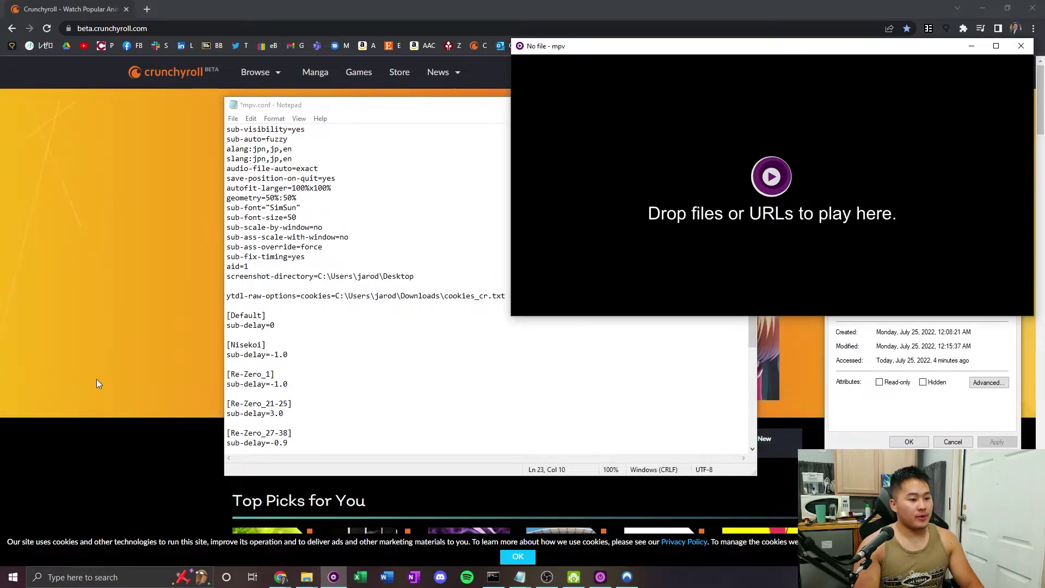
- Place the Crunchyroll browser window beside mpv and load Classroom of the Elite Season 2 Episode 3 into the player
key(super+Left)
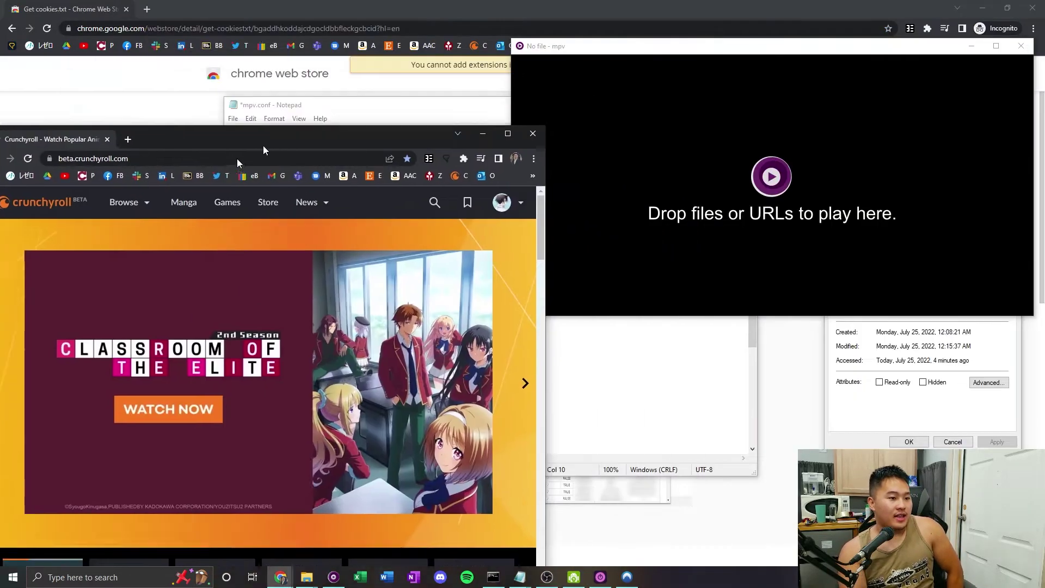
scroll(336, 269, down, 7)
scroll(380, 380, up, 3)
drag(392, 394, 783, 196)
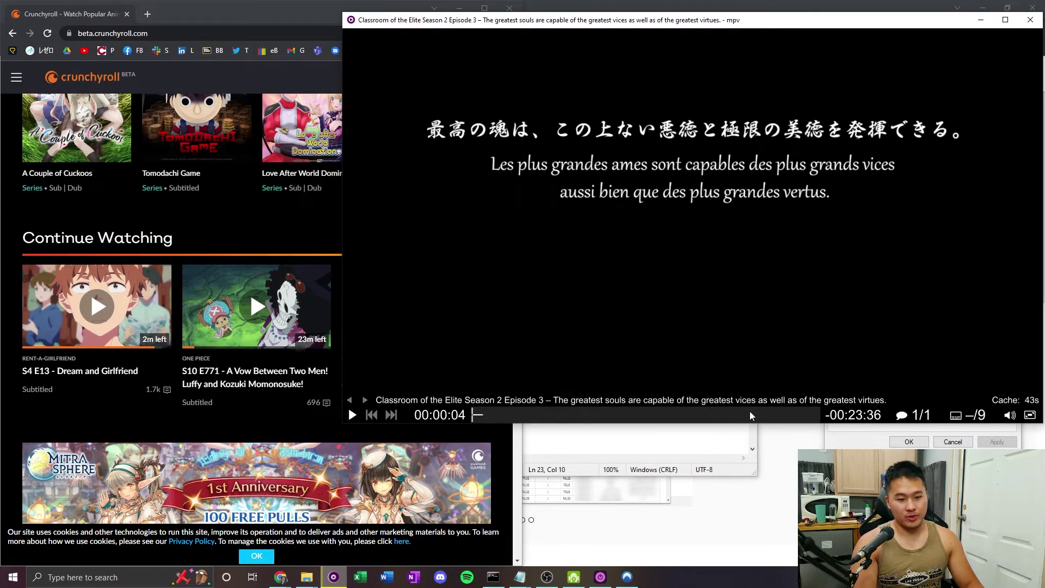
- Cycle through the available subtitle tracks of the Classroom of the Elite episode
key(j)
key(j)
key(j)
key(j)
key(j)
key(j)
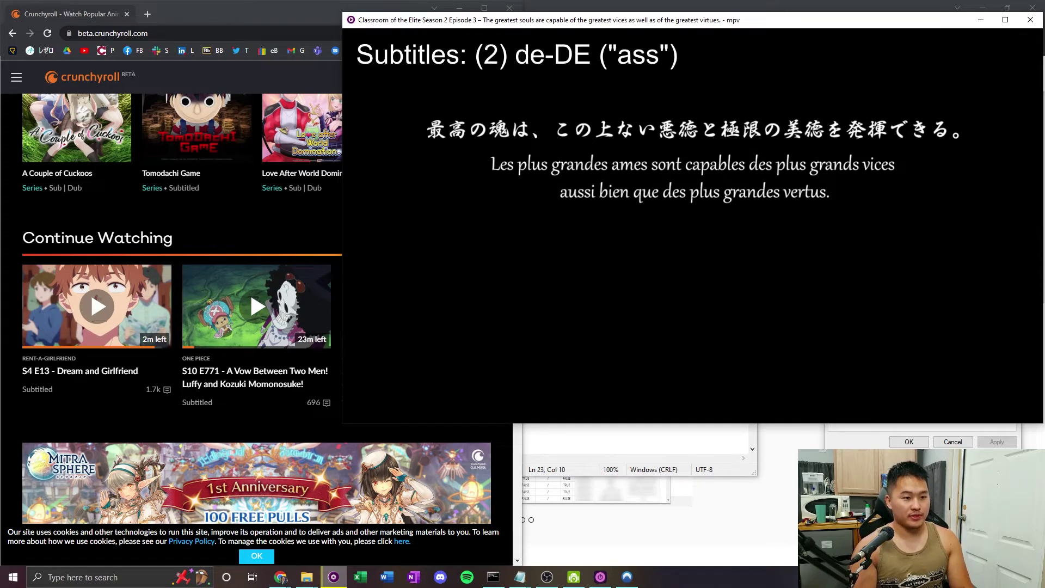
key(j)
key(j)
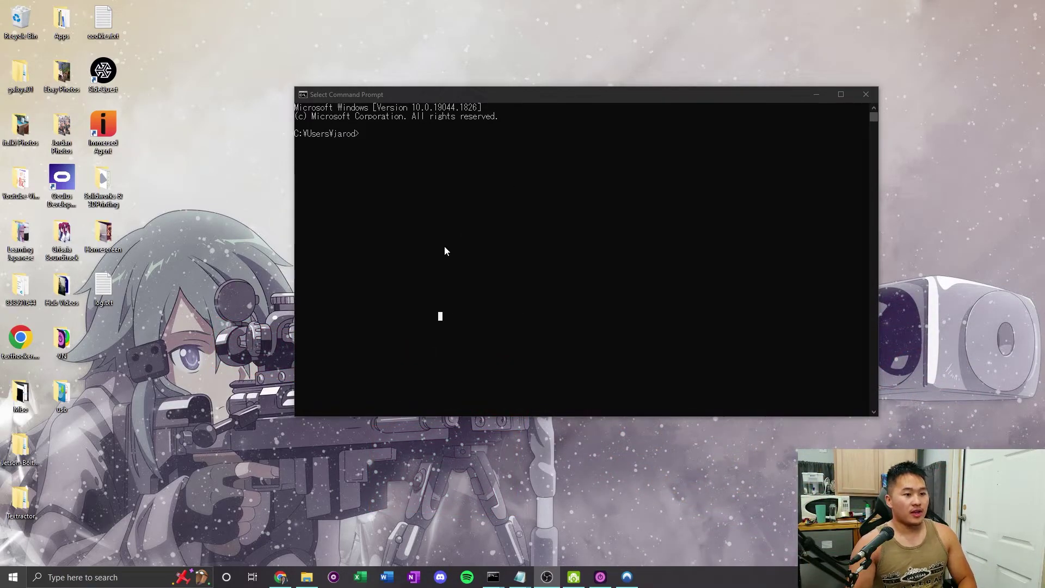
- Search Windows for cmd to locate the Command Prompt app, and return to the already open Command Prompt
click(462, 231)
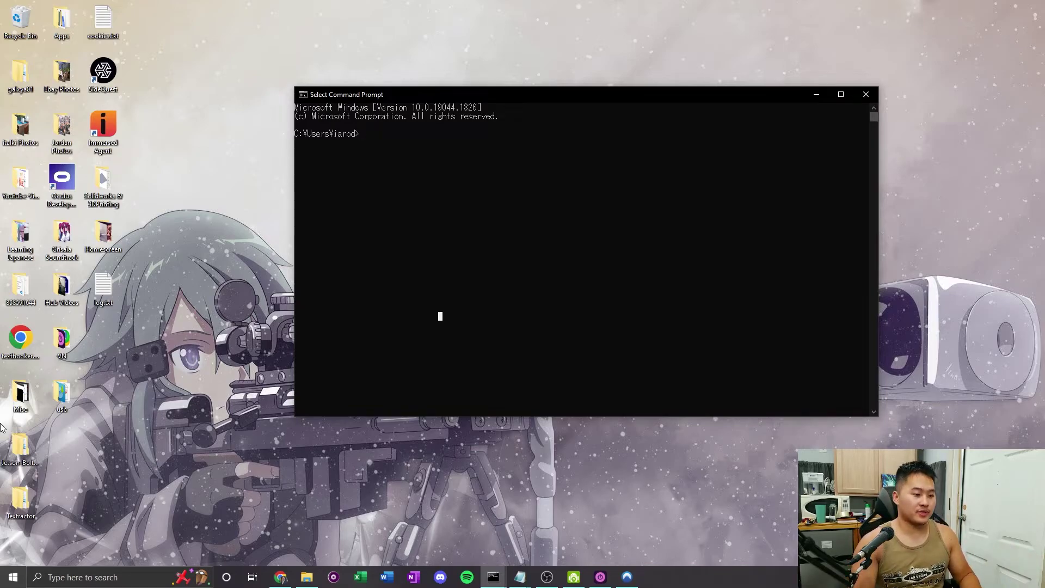
click(82, 577)
text(cmd)
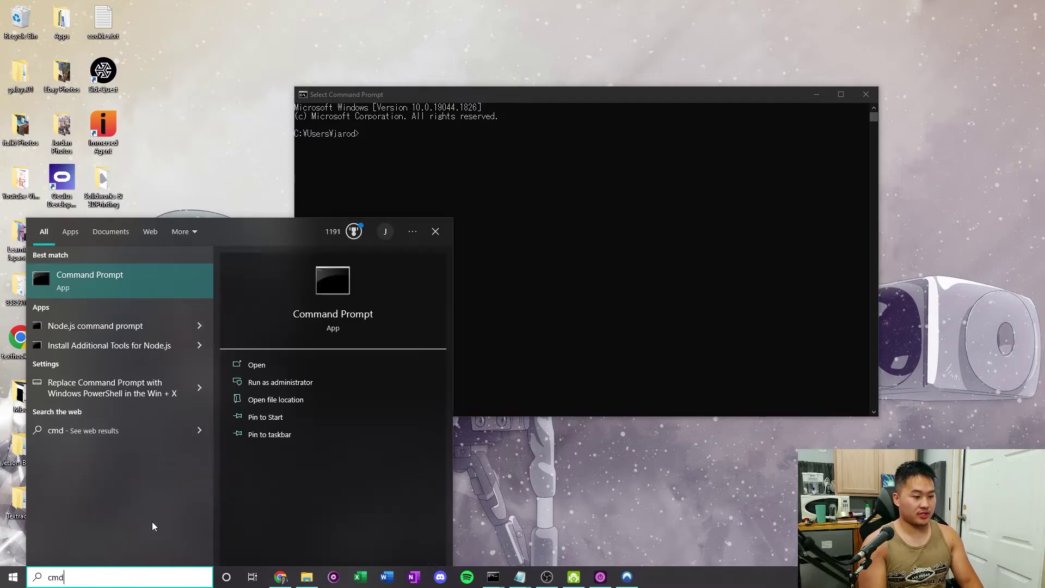
click(554, 228)
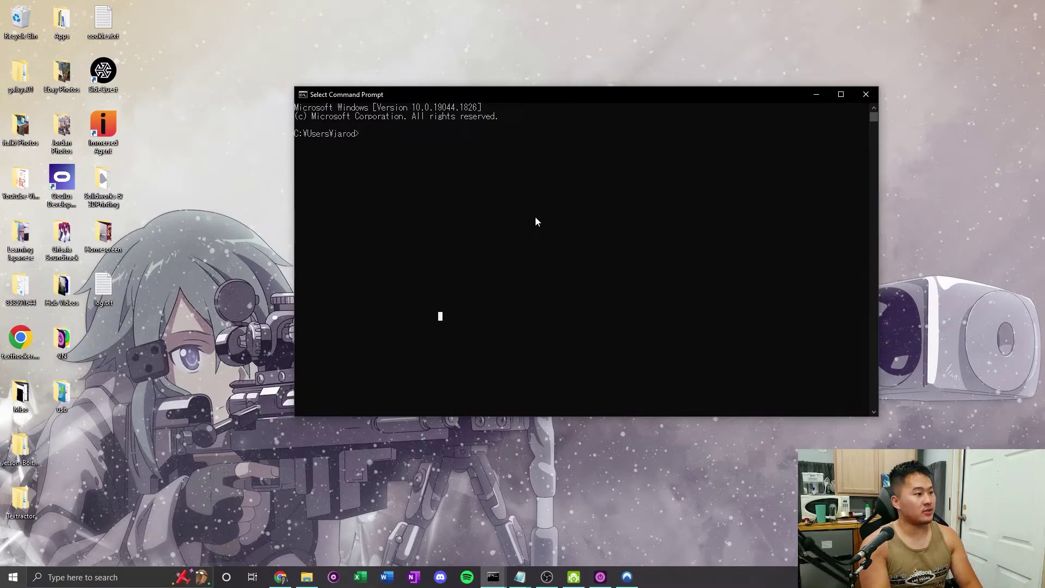
text(mpv)
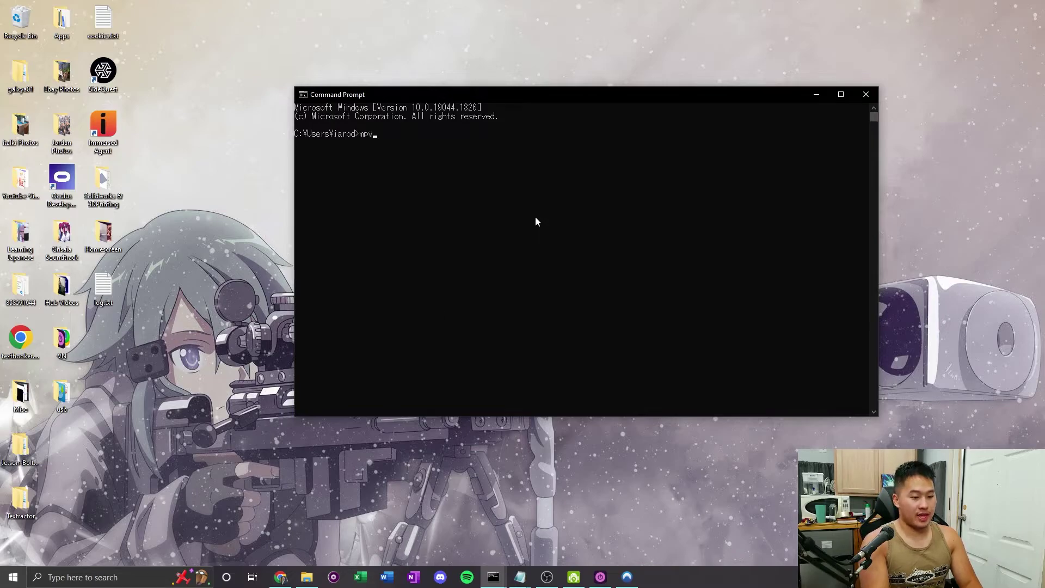
key(alt+Tab)
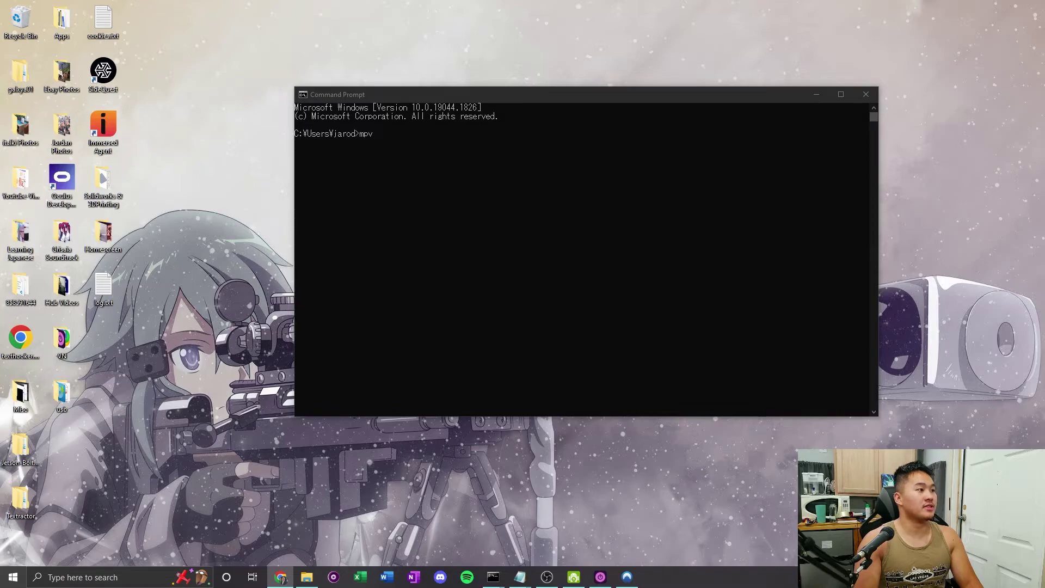
click(493, 165)
text(https://beta.crunchyroll.com/watch/G14U40P25/the-greatest-souls-are-capable-of-the-greatest-vices-as-well-as-of-the-greatest-virtues)
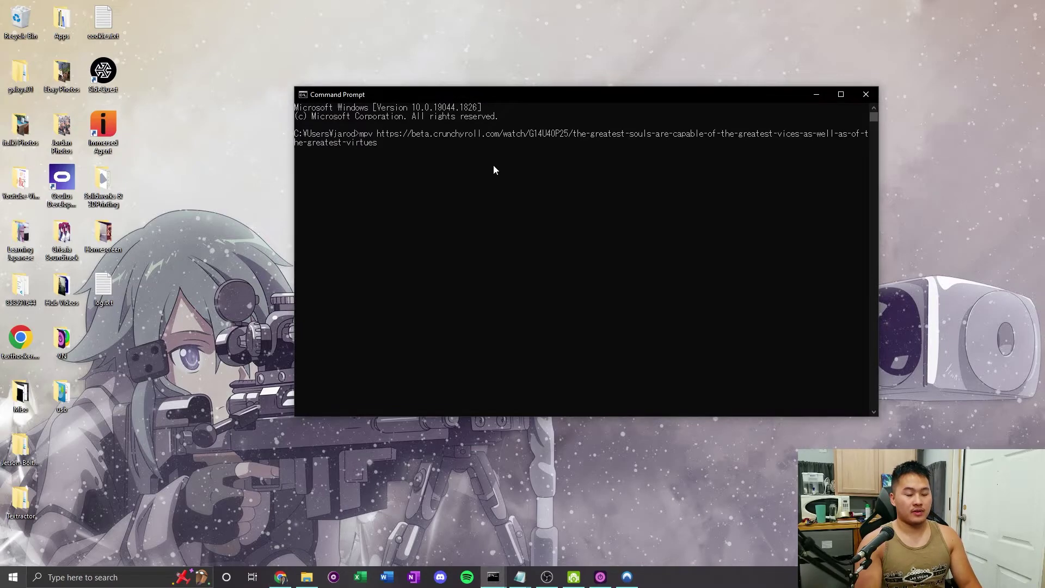
key(Return)
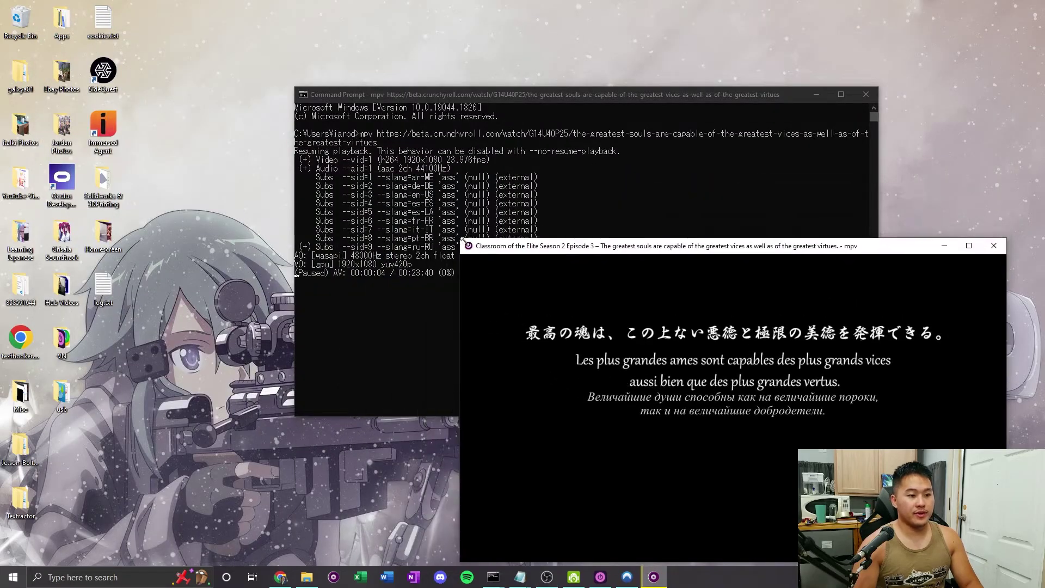
- Move the Command Prompt window clear of the player to show its output, and quit mpv
drag(533, 94, 387, 34)
click(772, 419)
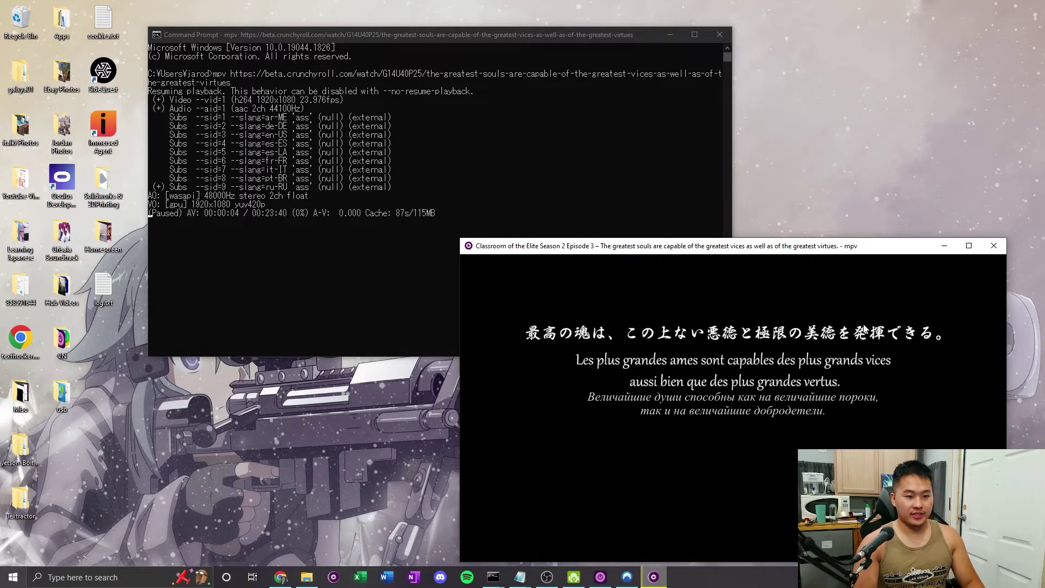
key(q)
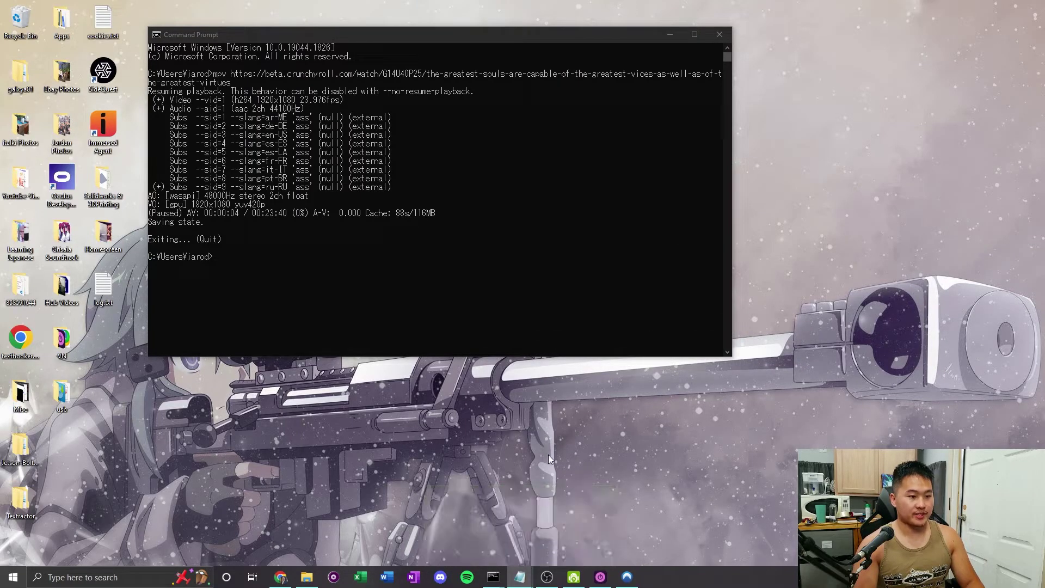
- Misspell Downloads as Downaloads in the ytdl-raw-options cookies path of mpv.conf and save the file
click(520, 576)
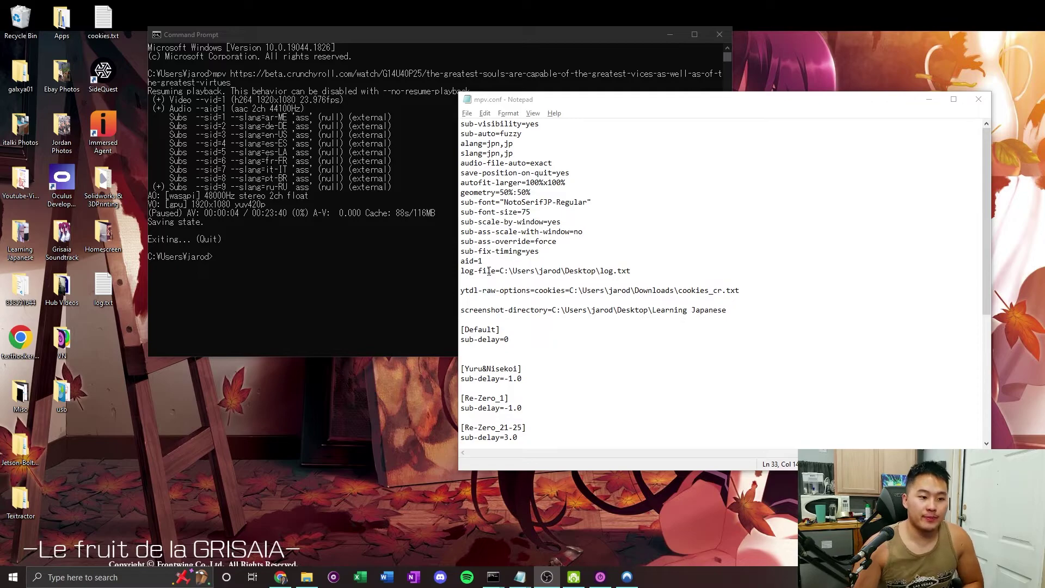
click(478, 291)
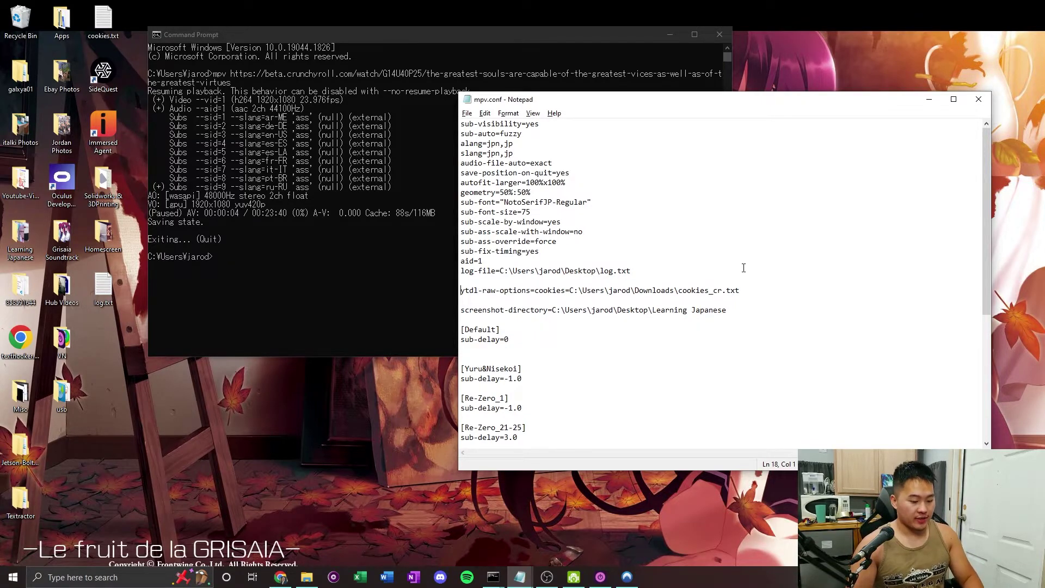
click(655, 290)
text(a)
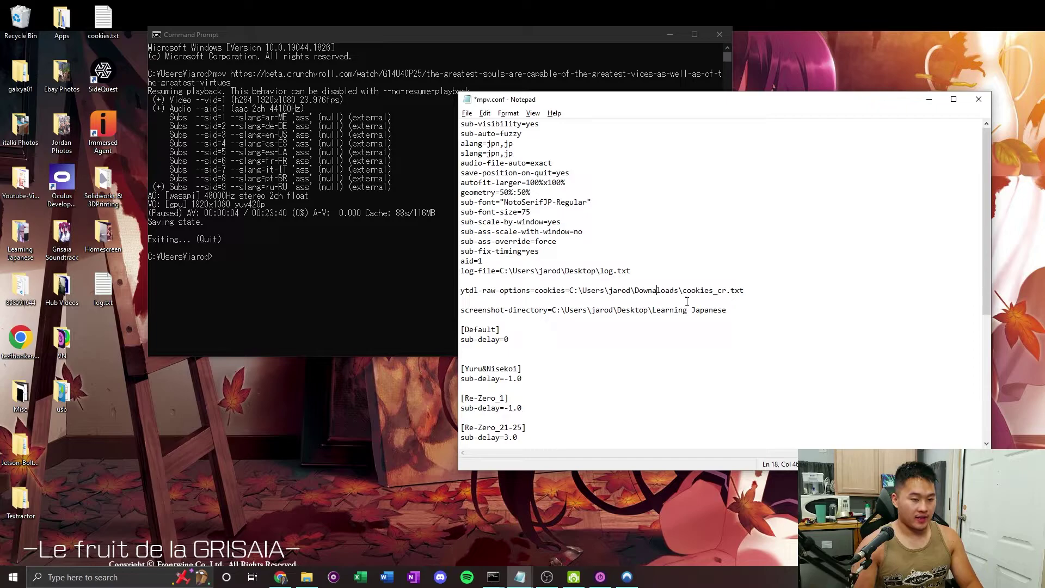
click(741, 290)
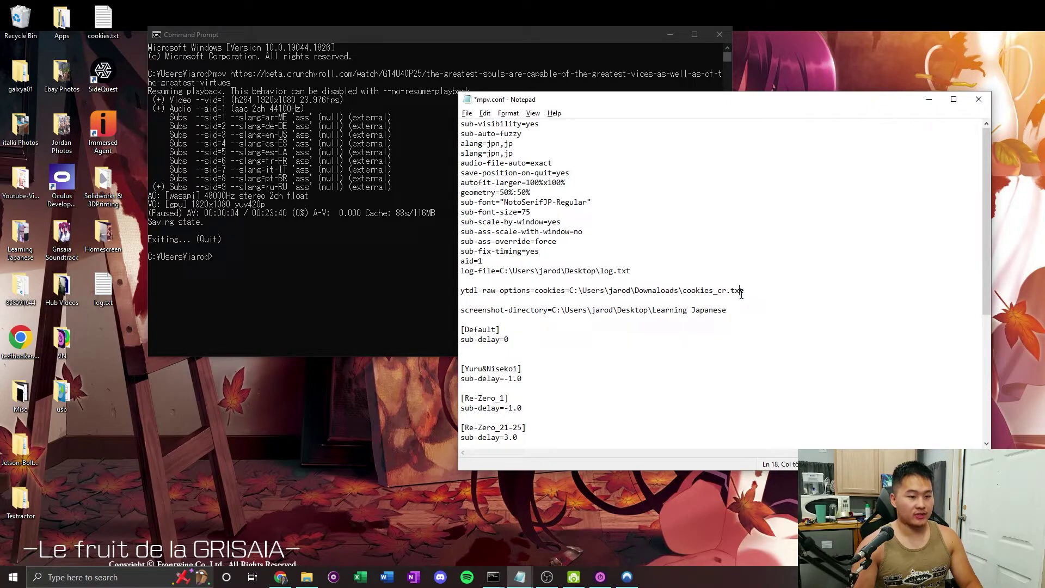
click(467, 113)
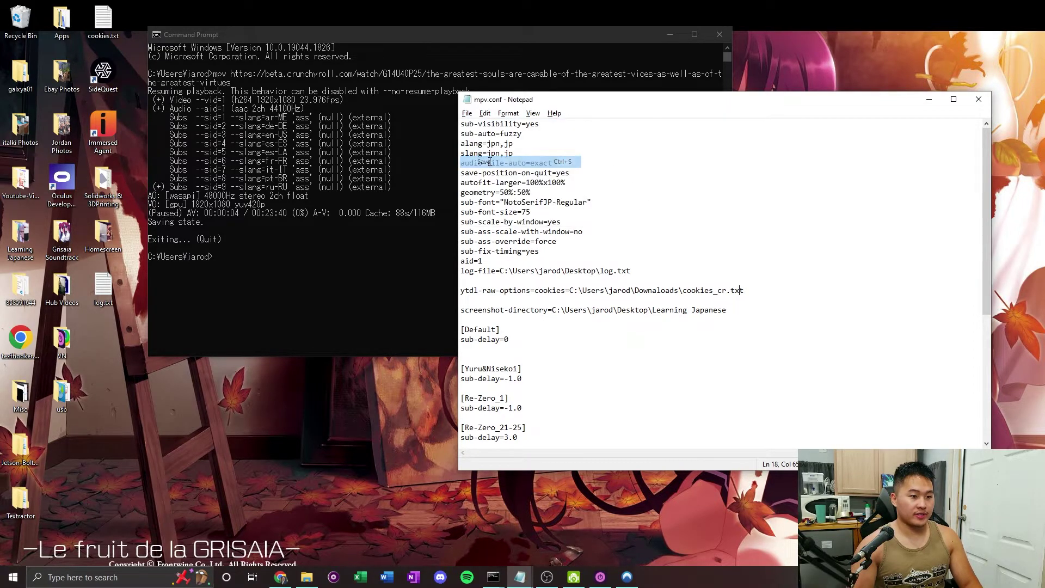
- Rerun the previous mpv episode command in Command Prompt and examine the cookies file error in its output
click(403, 216)
key(Up)
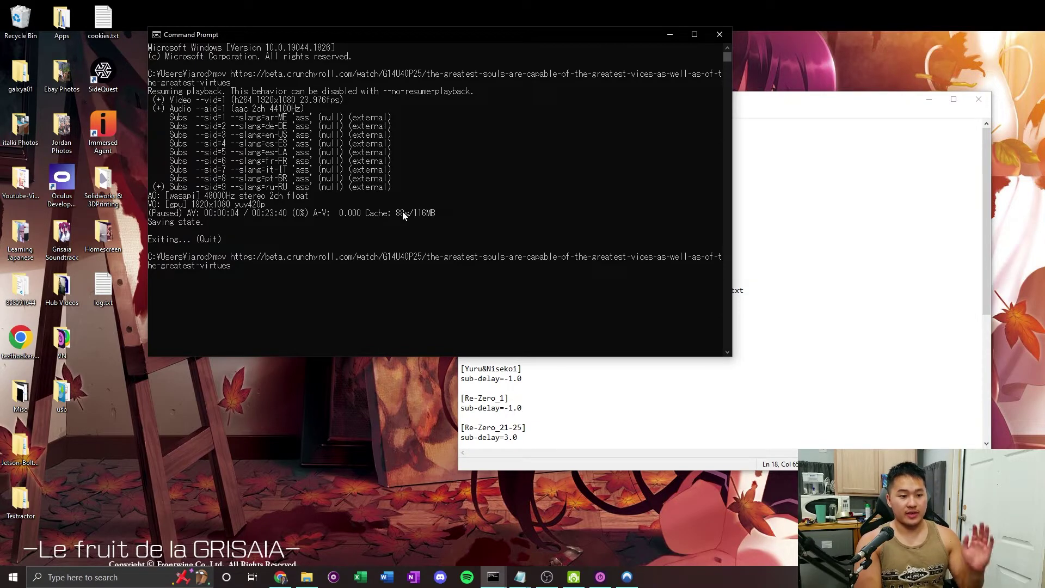
key(Return)
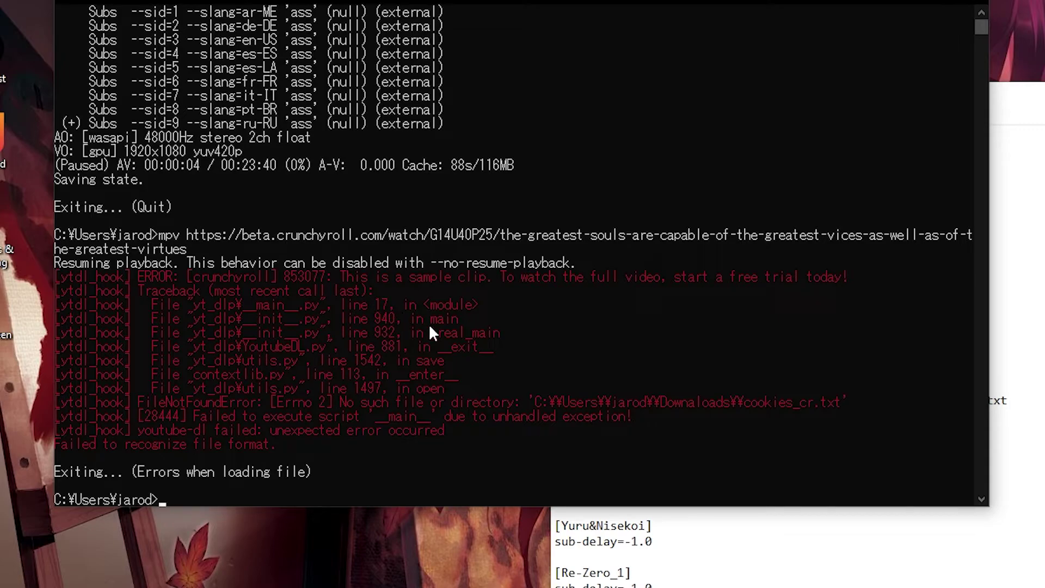
click(544, 428)
drag(146, 402, 246, 404)
click(329, 402)
click(642, 332)
- Correct Downaloads back to Downloads in the ytdl-raw-options cookies path of mpv.conf
key(alt+Tab)
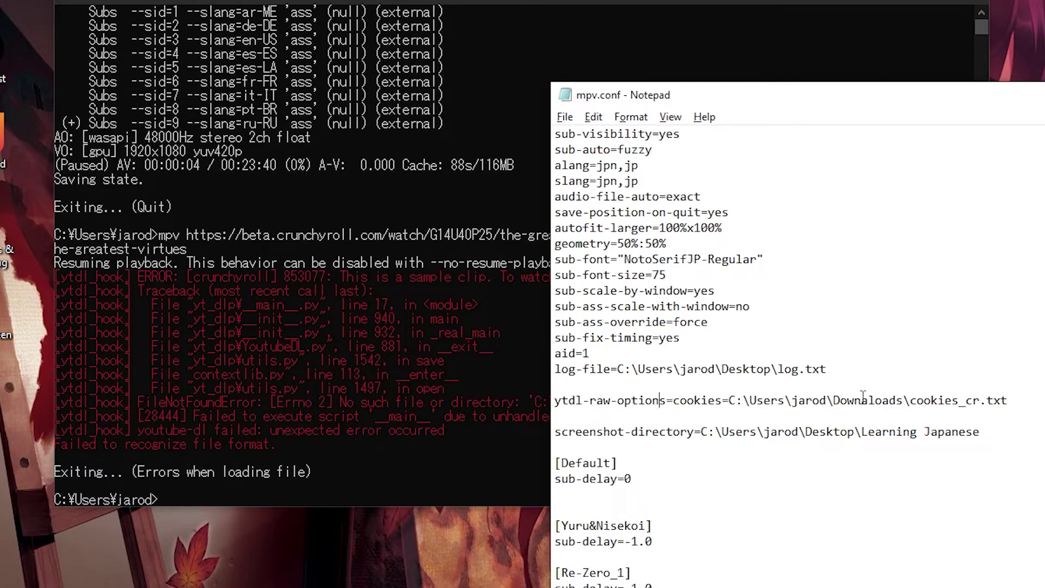
key(BackSpace)
click(1032, 438)
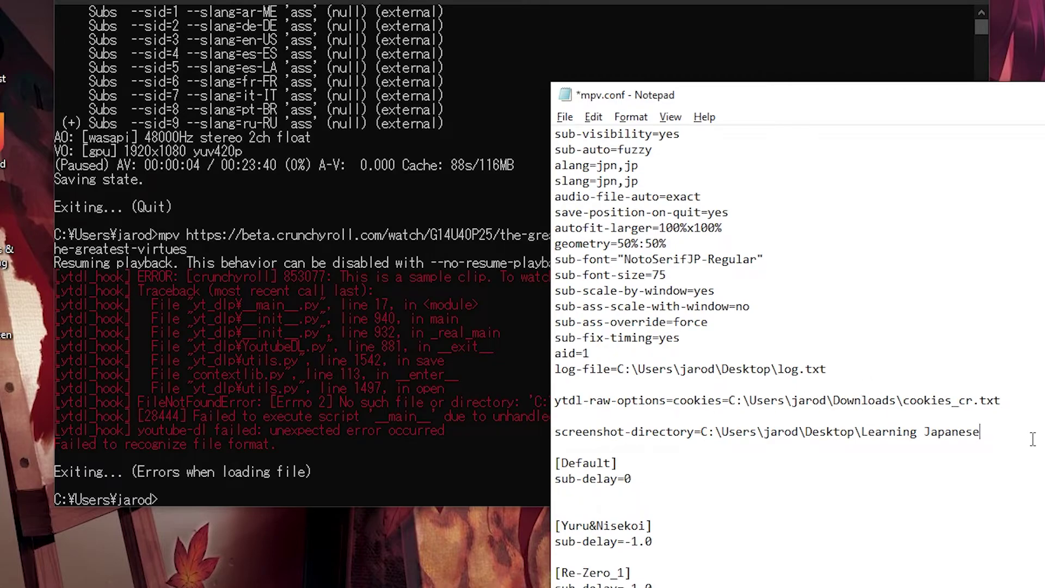
- Save mpv.conf, rerun the previous mpv episode command in Command Prompt to test playback, and quit the player
key(ctrl+s)
click(389, 398)
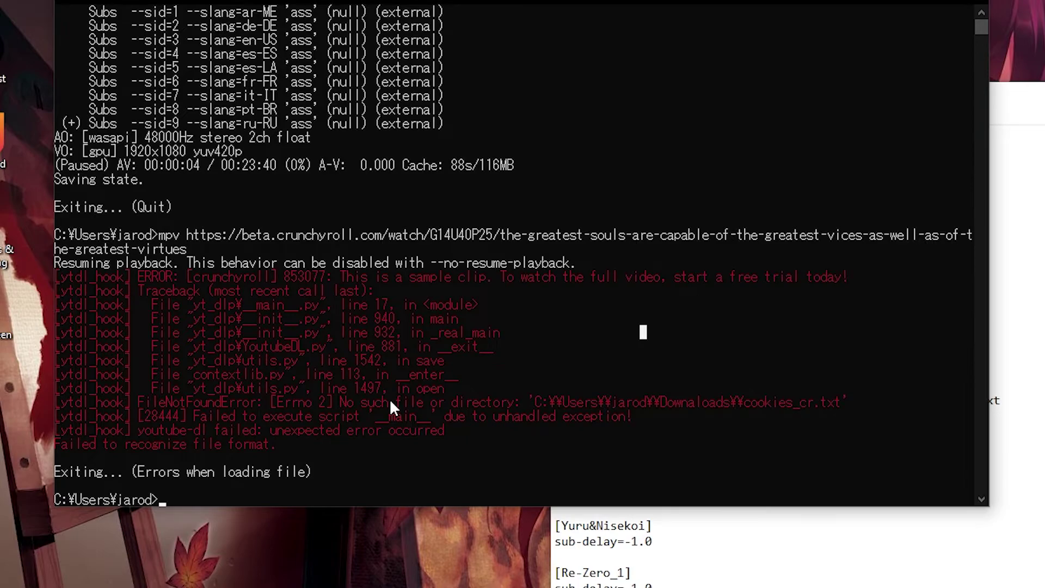
key(Up)
key(Return)
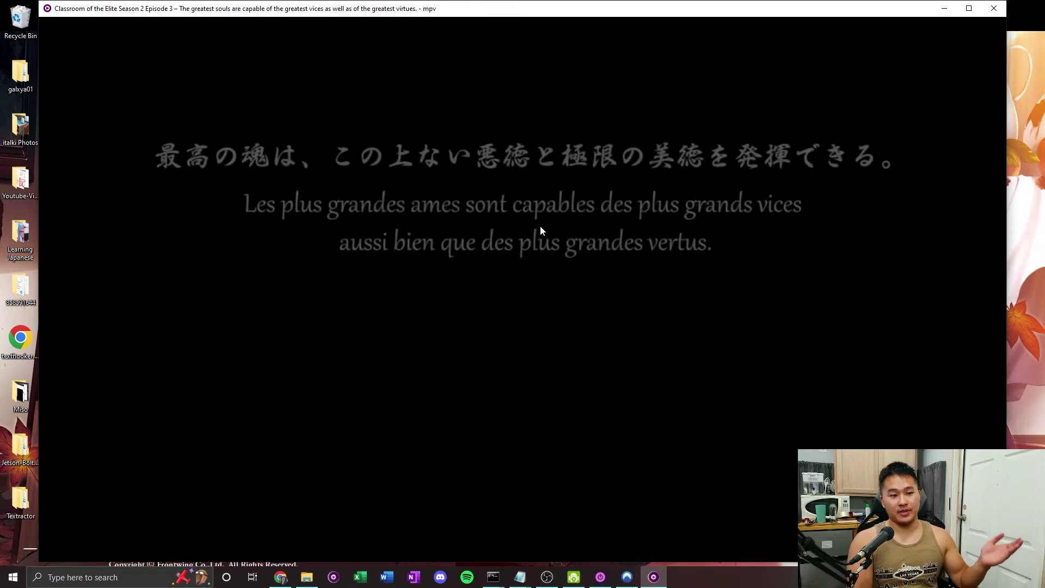
key(q)
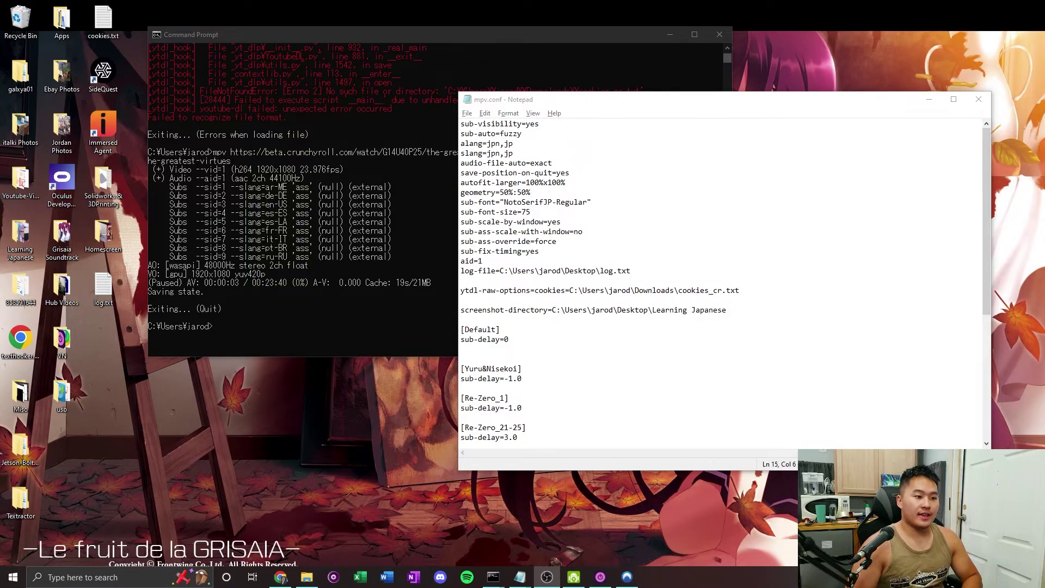
click(287, 198)
text(mpv)
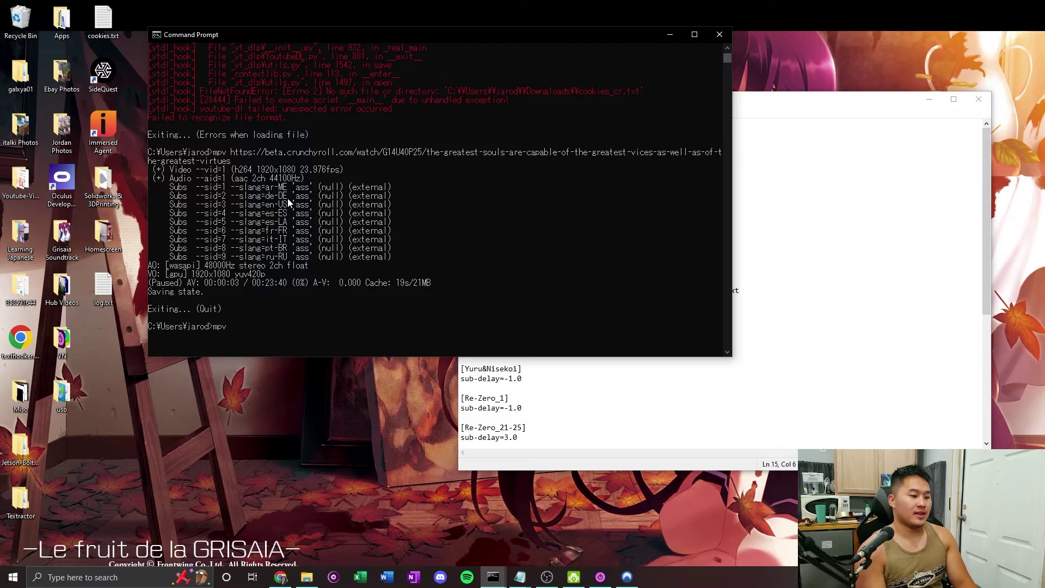
key(BackSpace)
key(BackSpace)
key(BackSpace)
key(BackSpace)
- Review the Command Prompt output of the last two mpv runs and return to mpv.conf in Notepad
scroll(368, 191, up, 2)
scroll(423, 207, up, 2)
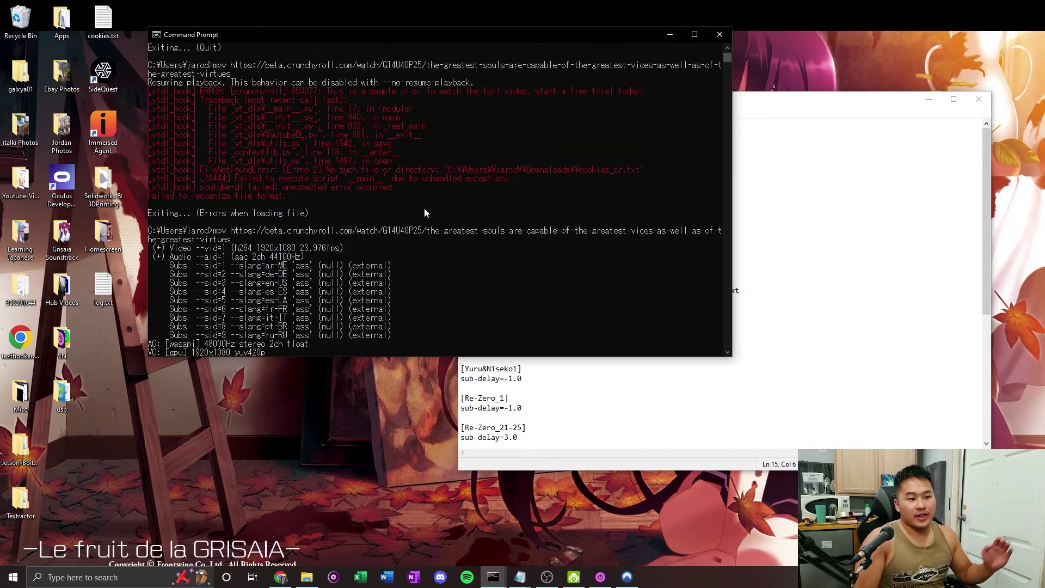
scroll(429, 224, down, 5)
click(446, 291)
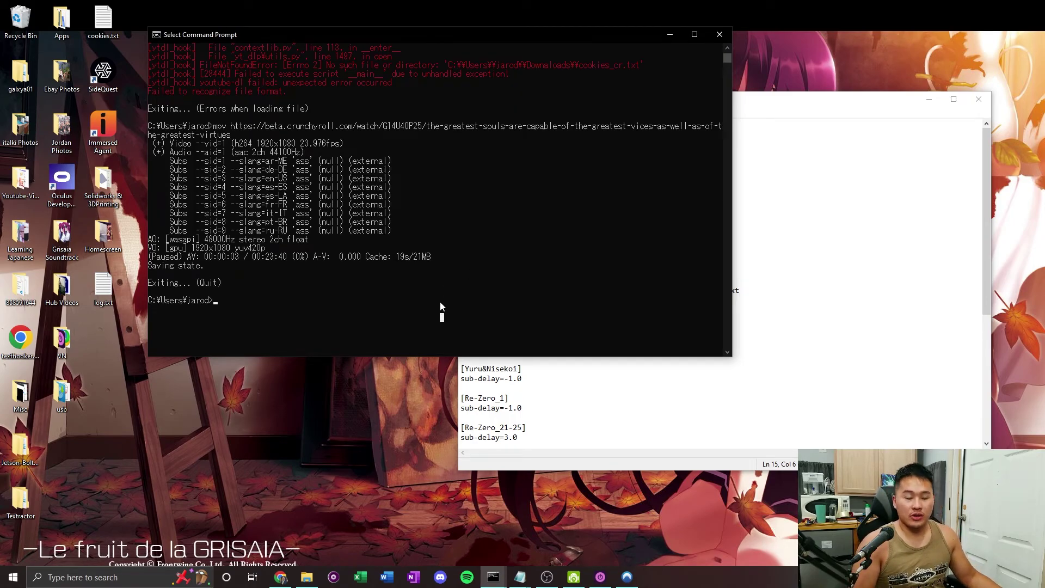
click(857, 290)
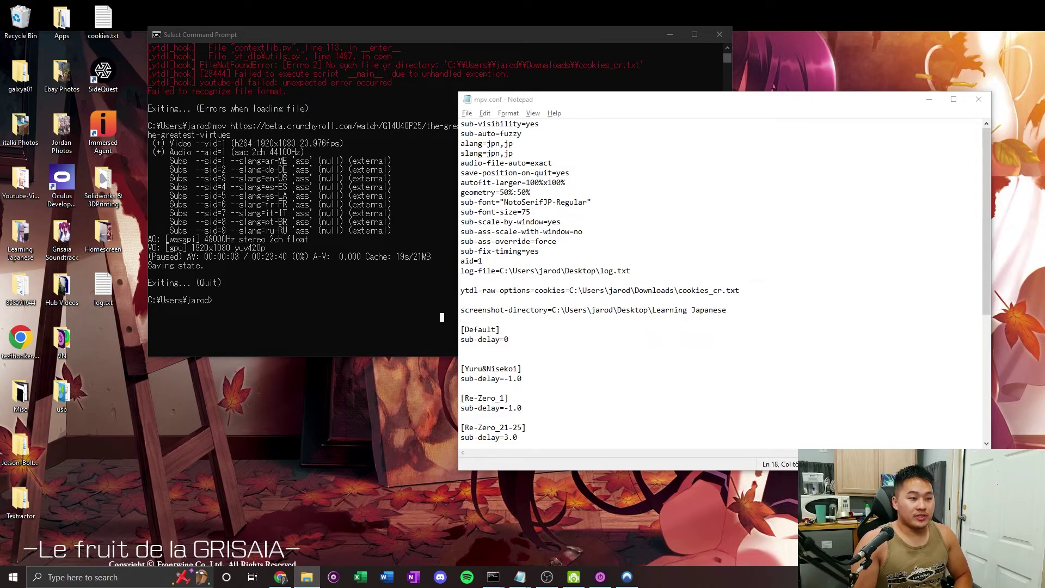
- Switch to File Explorer, open the mpv folder in Program Files, widen the window, and inspect the available actions for updater.bat
click(306, 577)
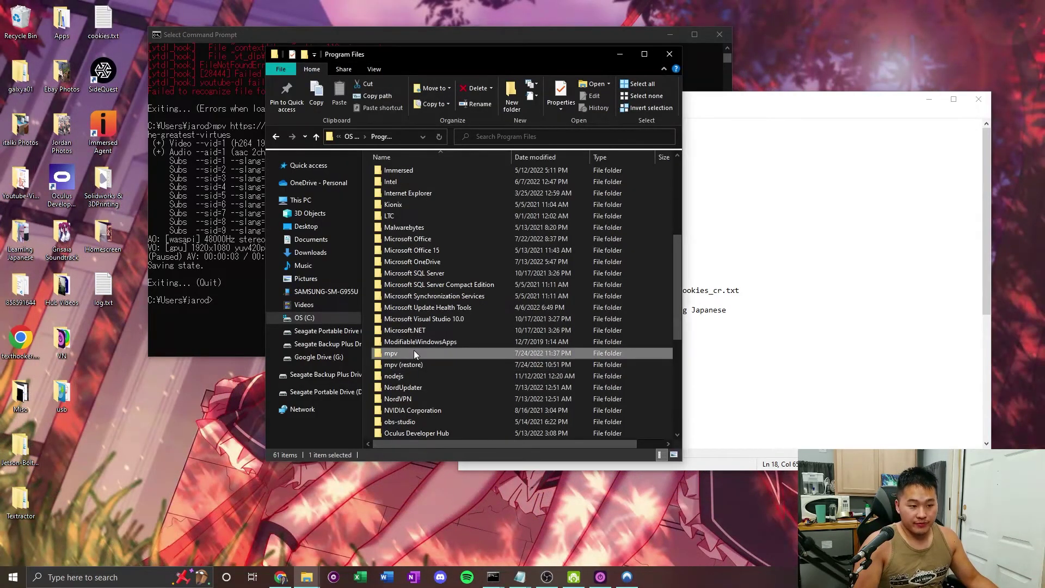
double_click(414, 352)
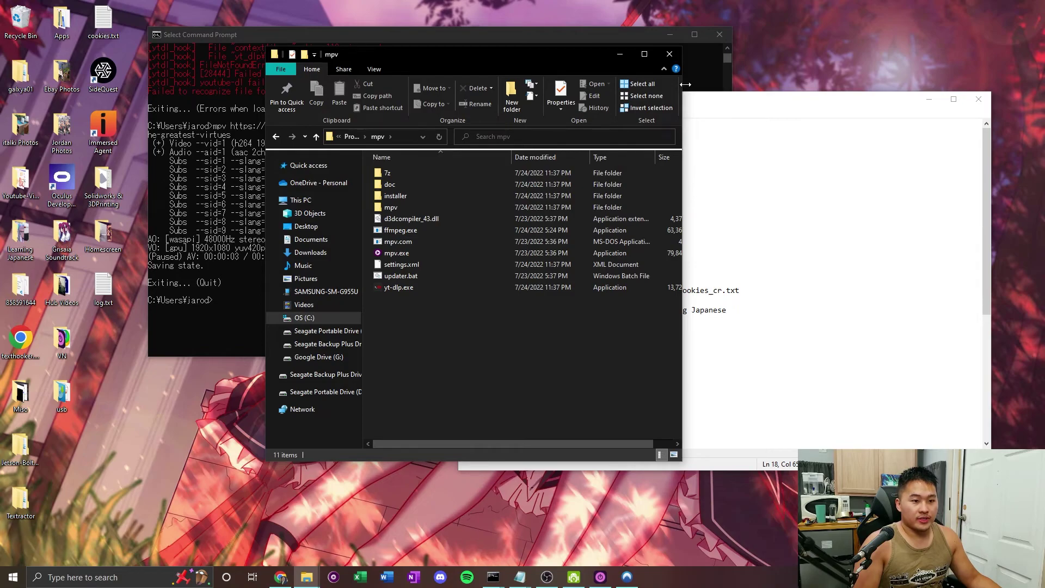
drag(685, 84, 928, 84)
click(430, 275)
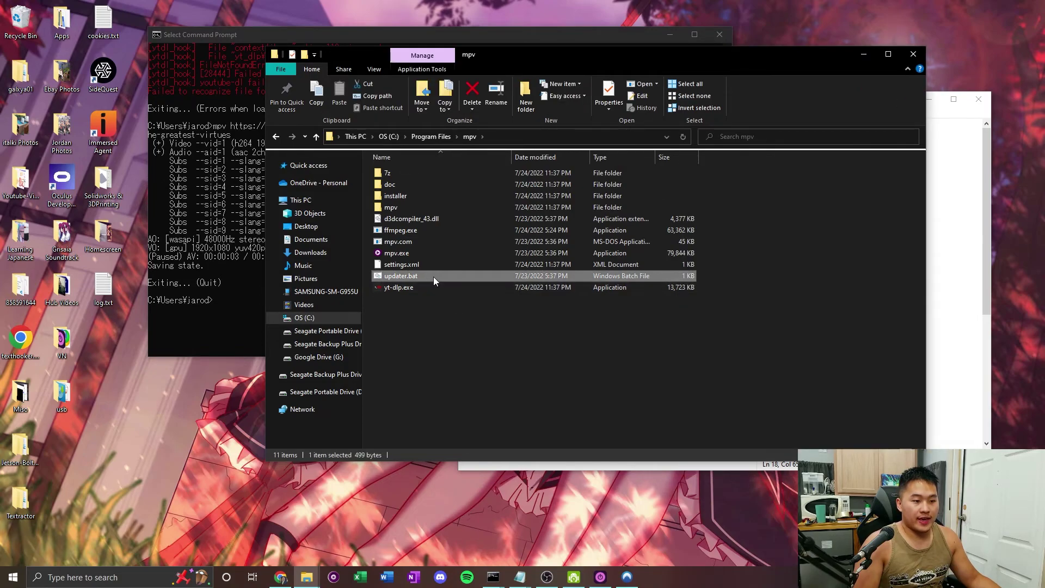
right_click(436, 272)
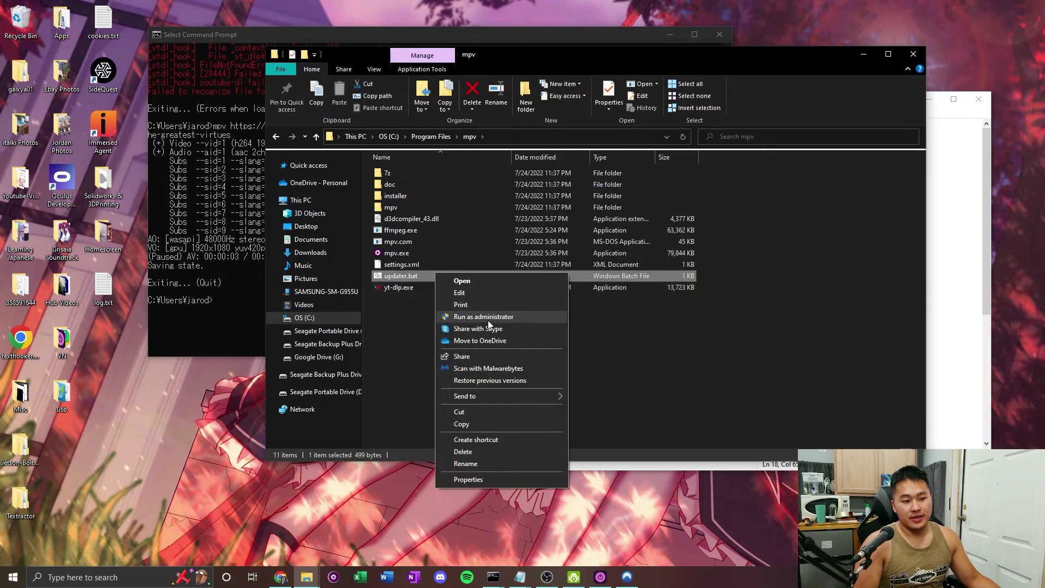
click(644, 329)
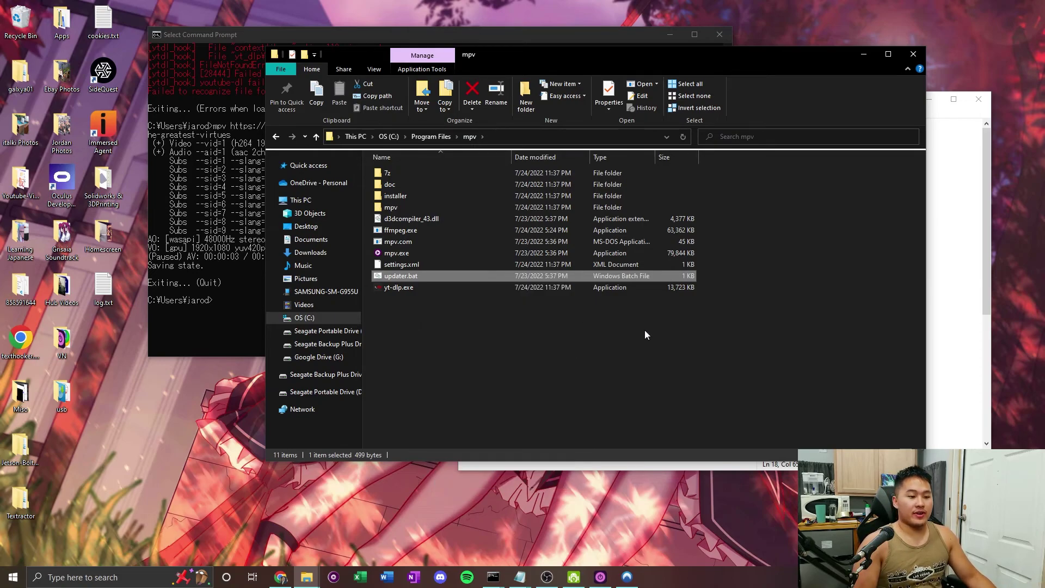